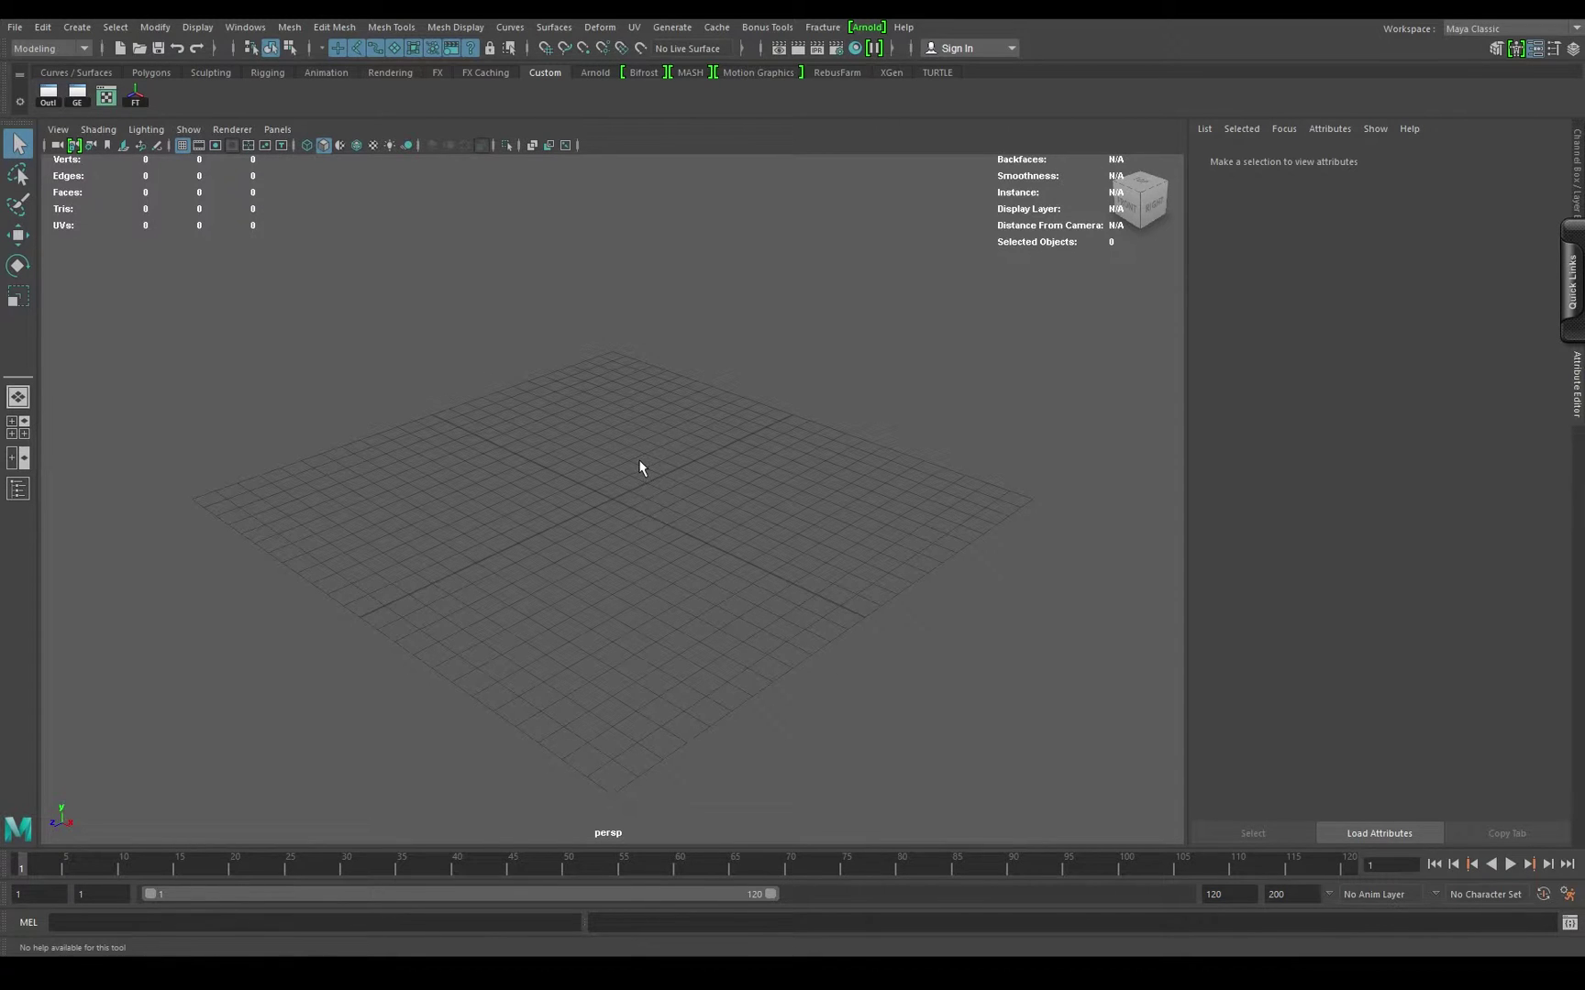
left_click_drag(499, 558, 632, 486, "alt")
scroll(686, 559, "up", 5)
scroll(632, 486, "down", 5)
left_click_drag(417, 595, 552, 541, "alt")
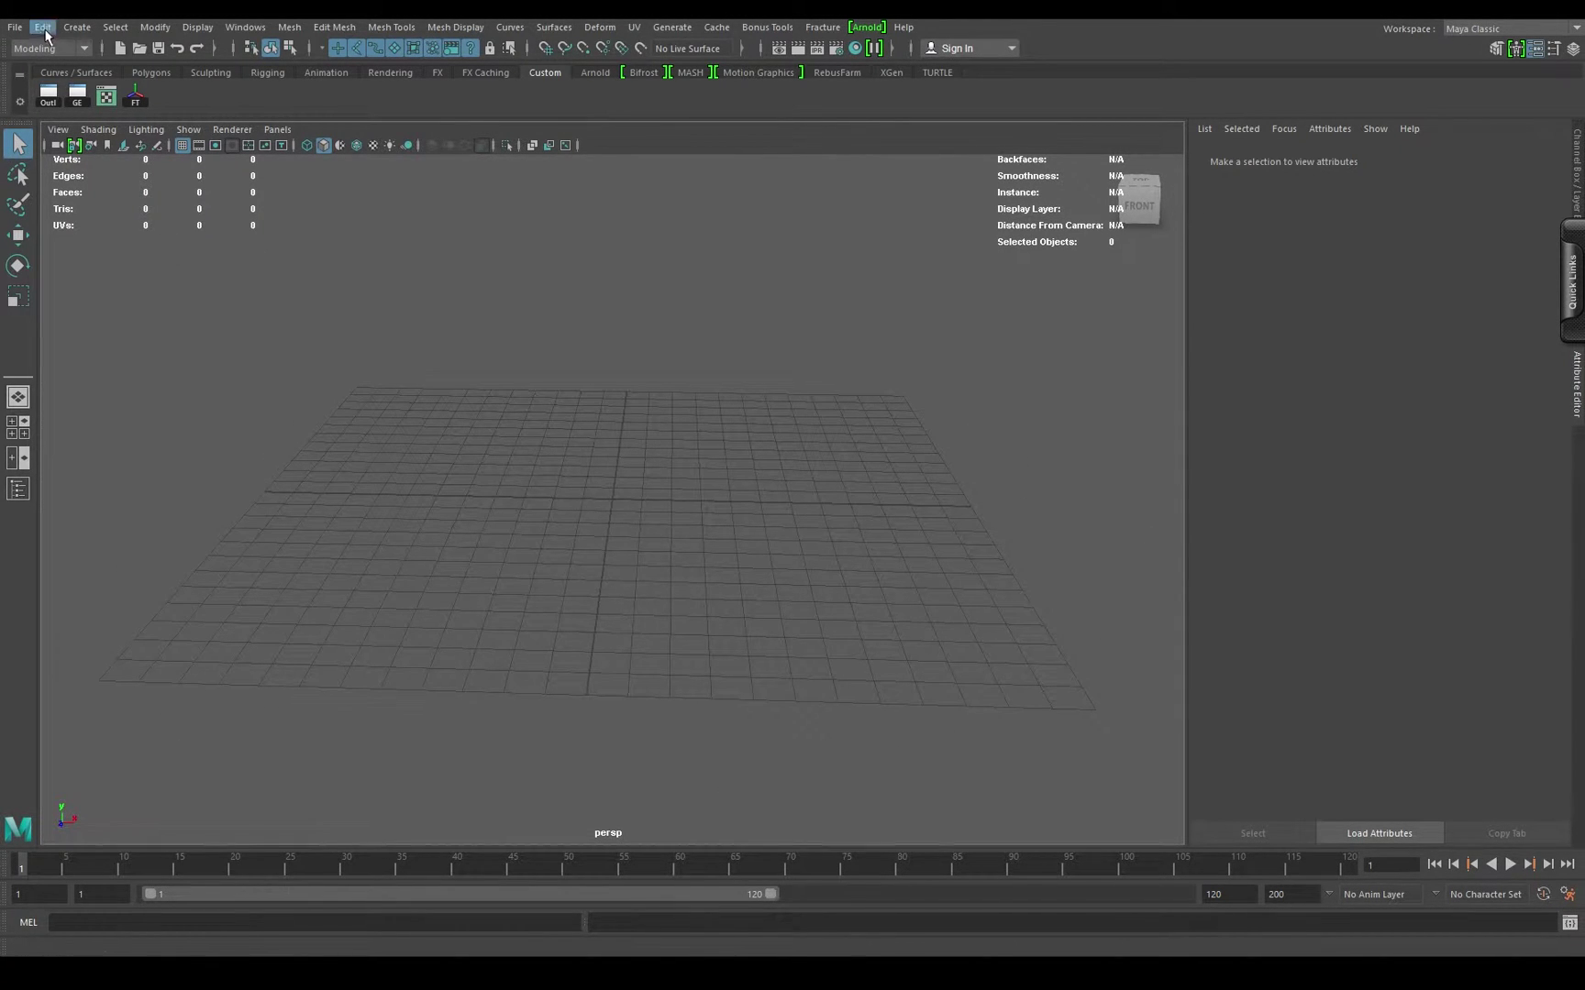
left_click(20, 52)
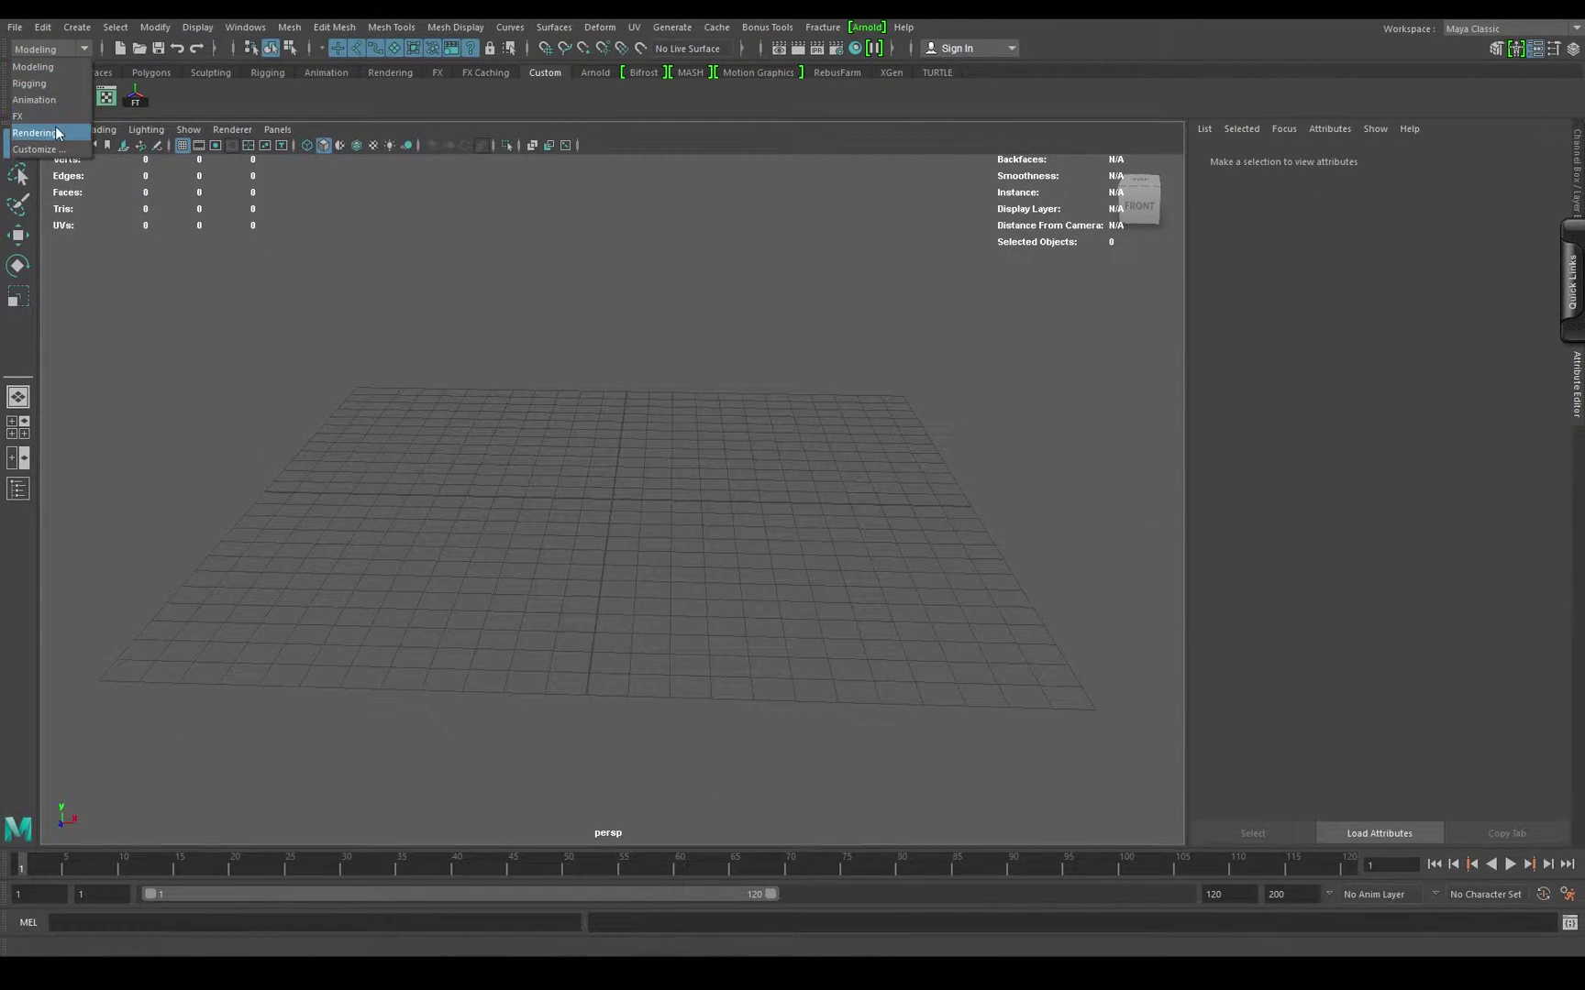
left_click(624, 525)
scroll(421, 524, "up", 3)
scroll(650, 479, "down", 3)
scroll(650, 479, "up", 5)
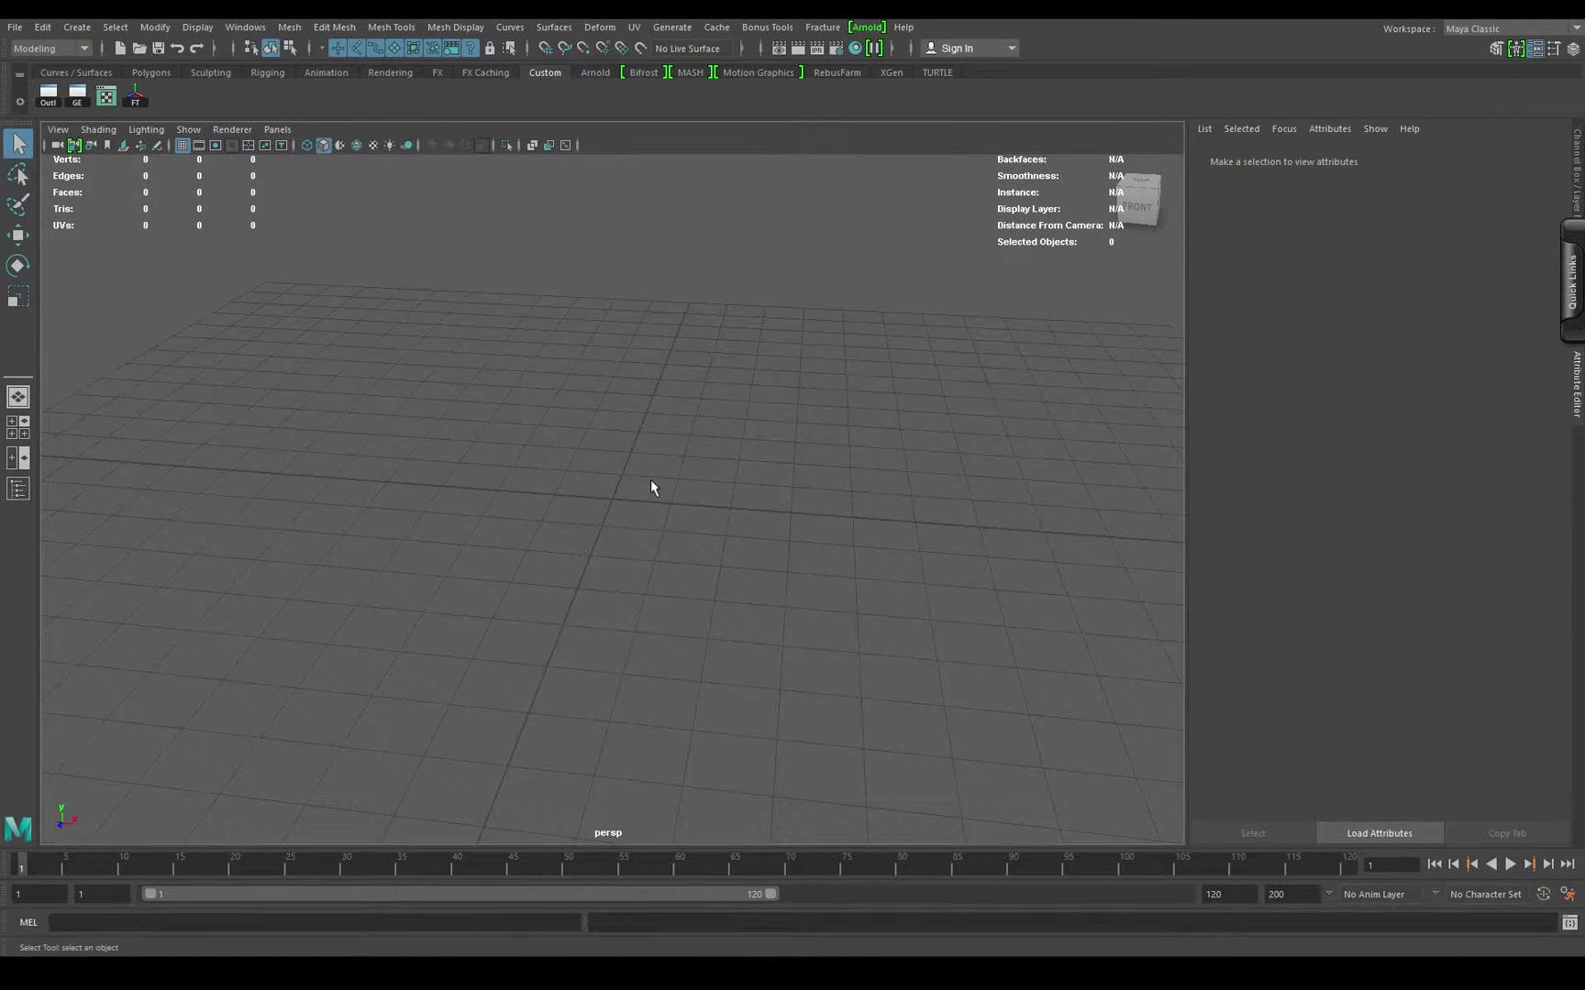
left_click_drag(650, 479, 599, 514, "alt")
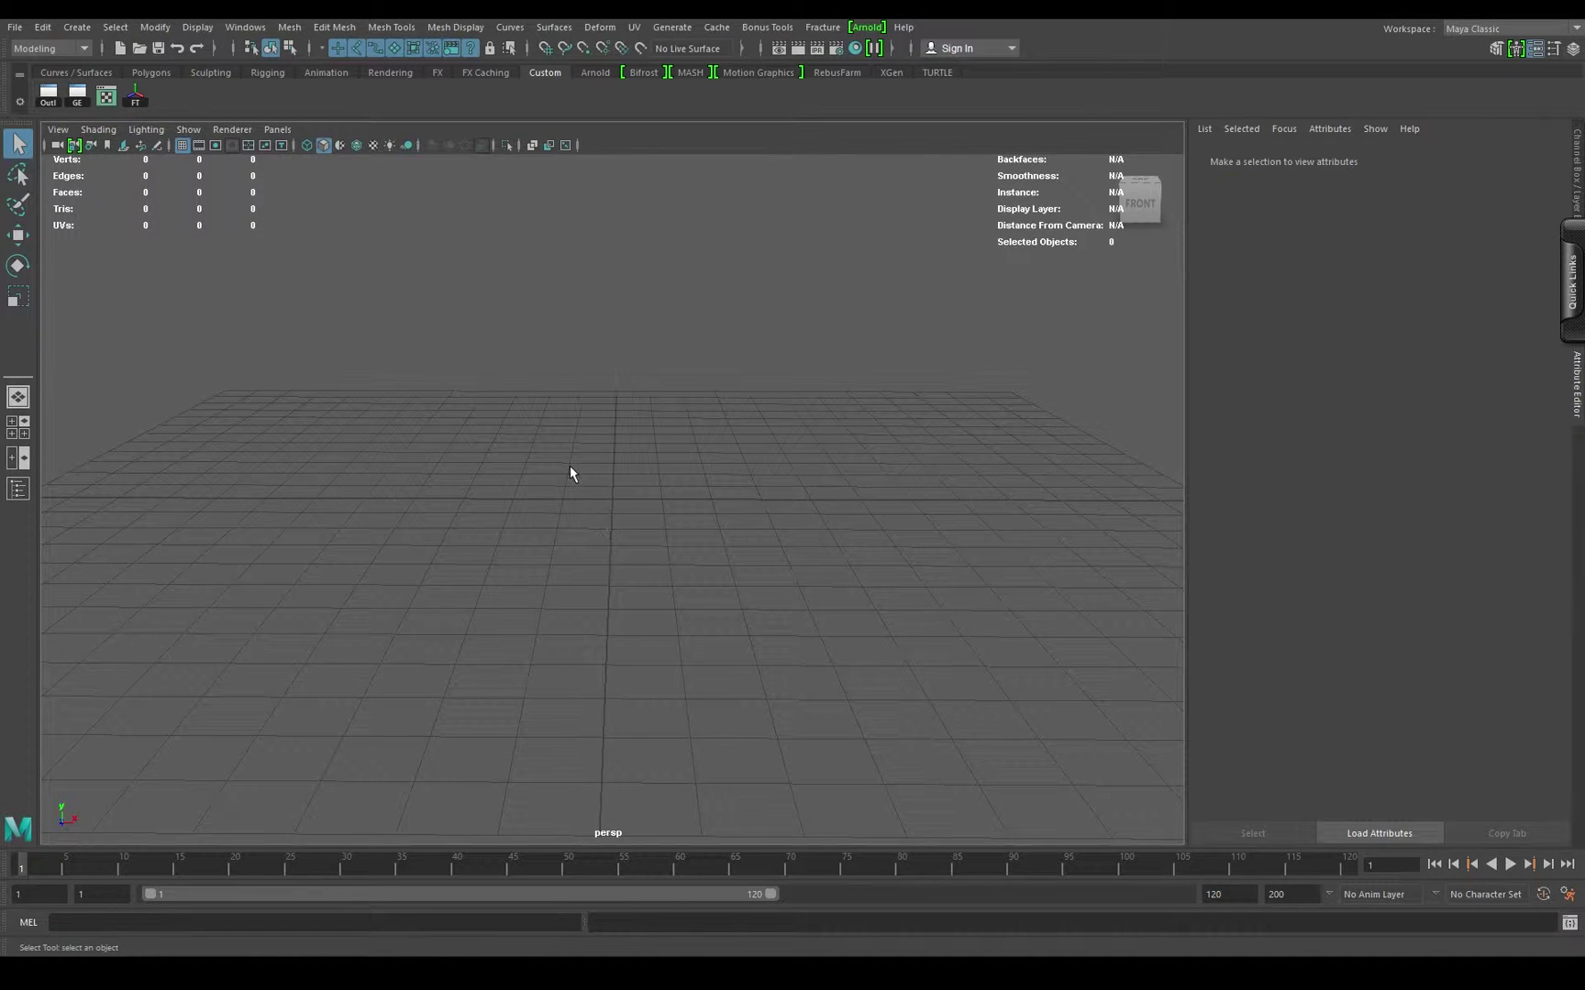
left_click_drag(481, 527, 559, 516, "alt")
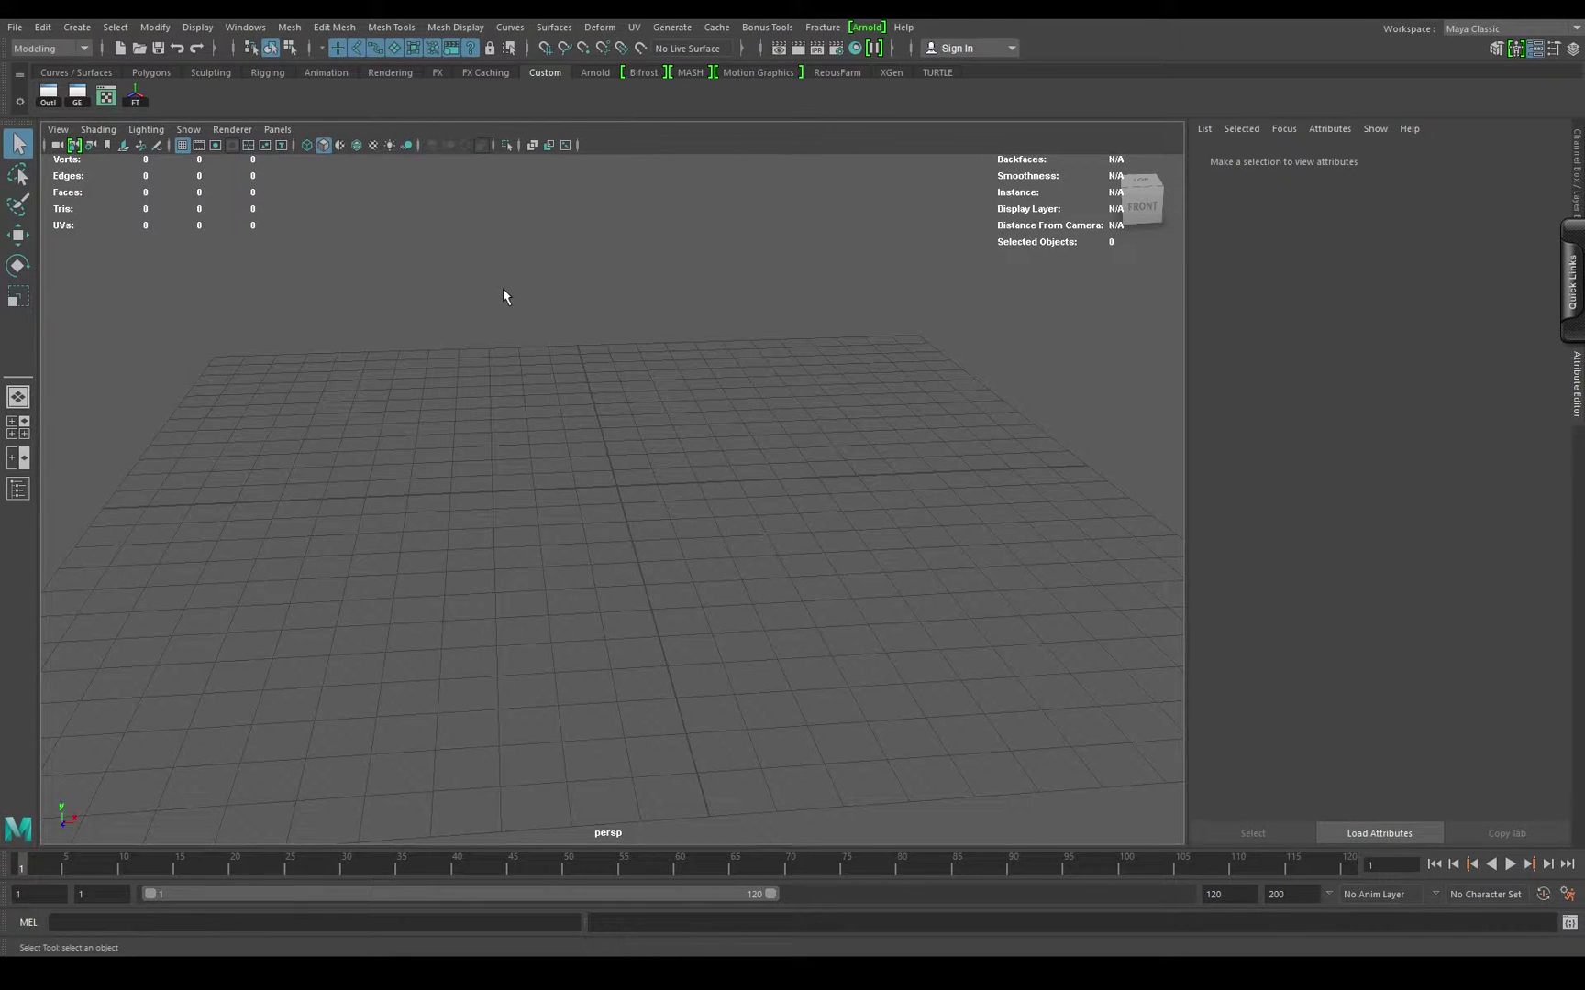
key("space")
key("alt")
Step: Orbit, zoom and pan the perspective view to examine the empty grid from different angles and distances
left_click_drag(648, 489, 604, 478, "alt")
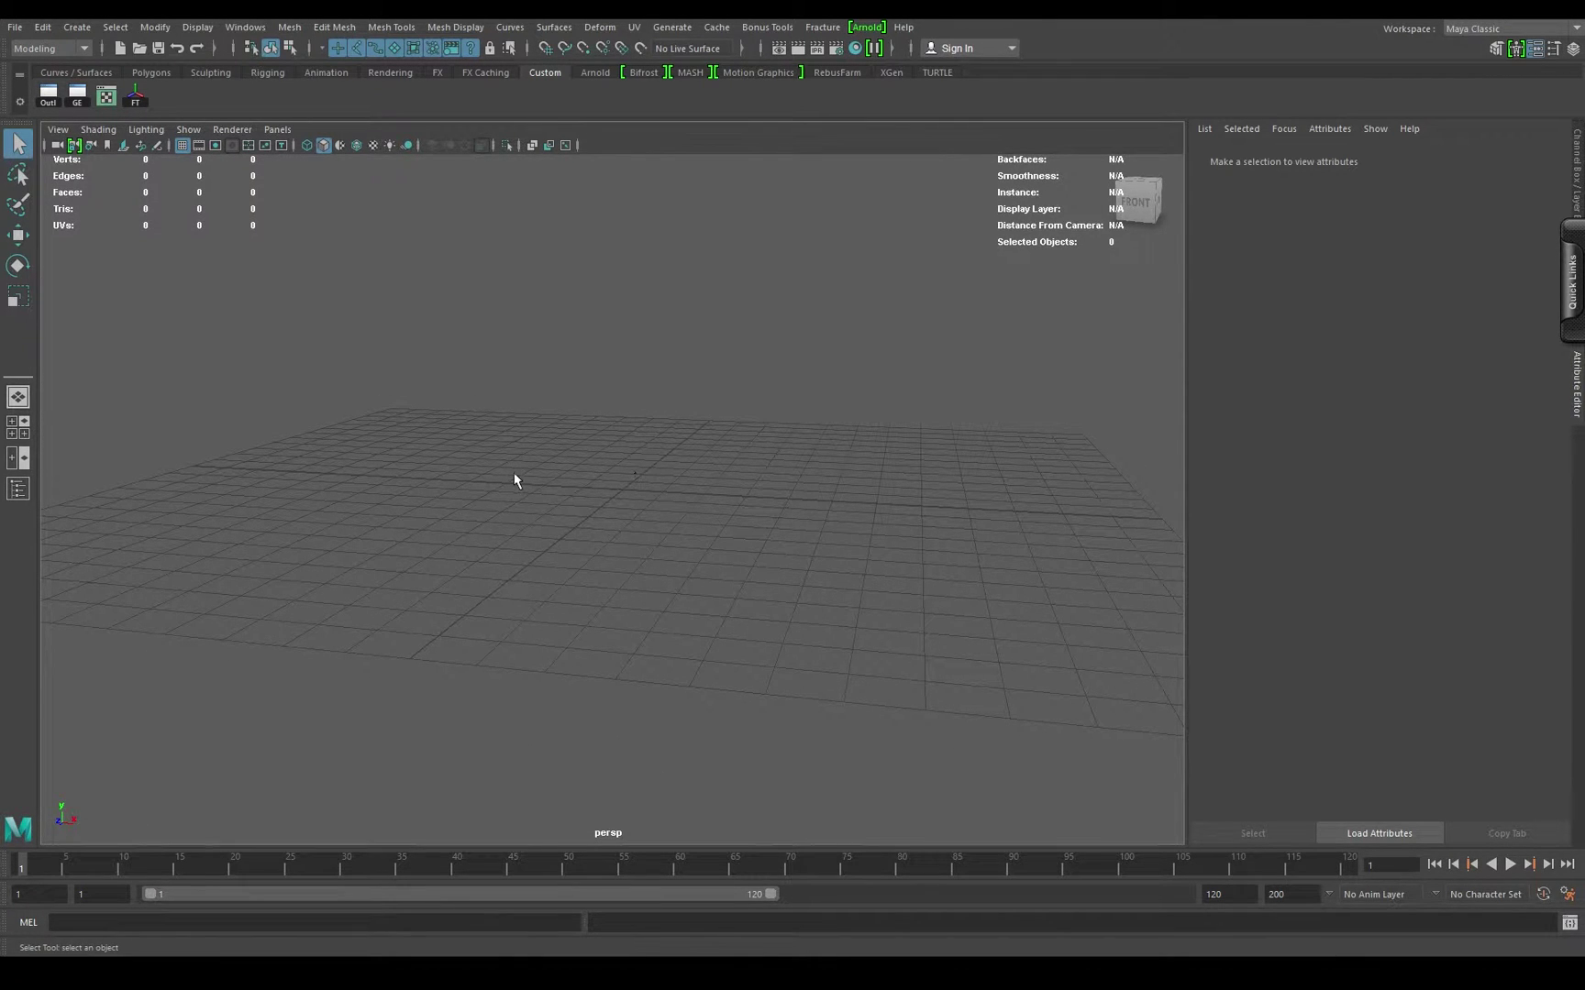
right_click_drag(511, 478, 621, 479, "alt")
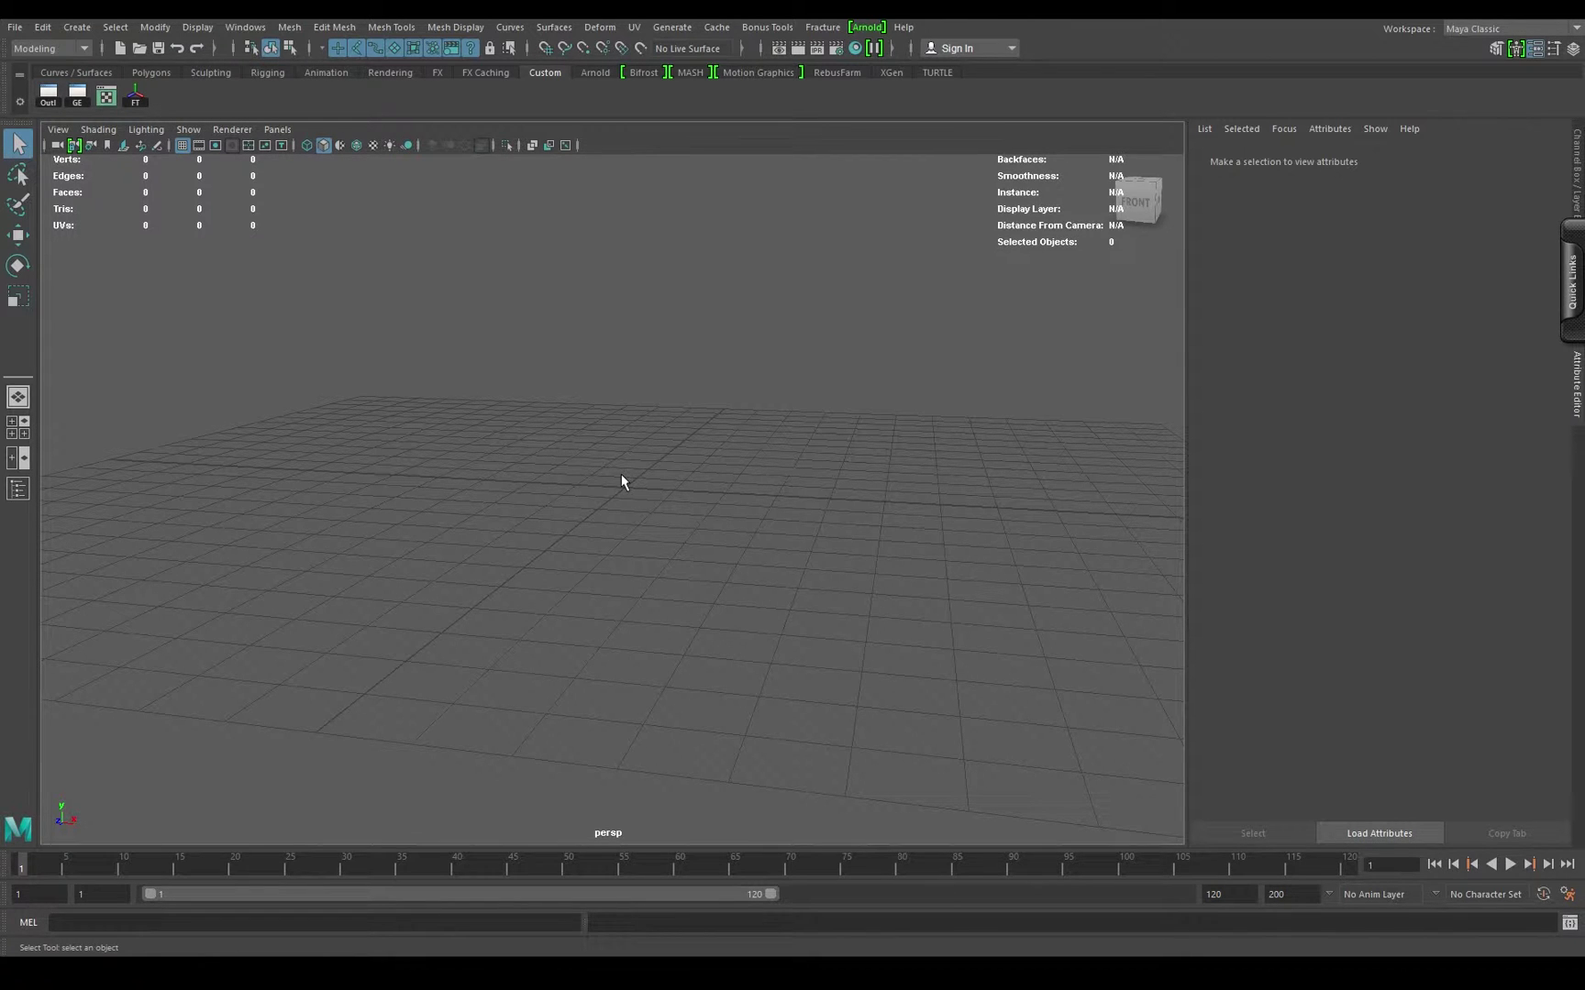
middle_click_drag(621, 480, 724, 458, "alt")
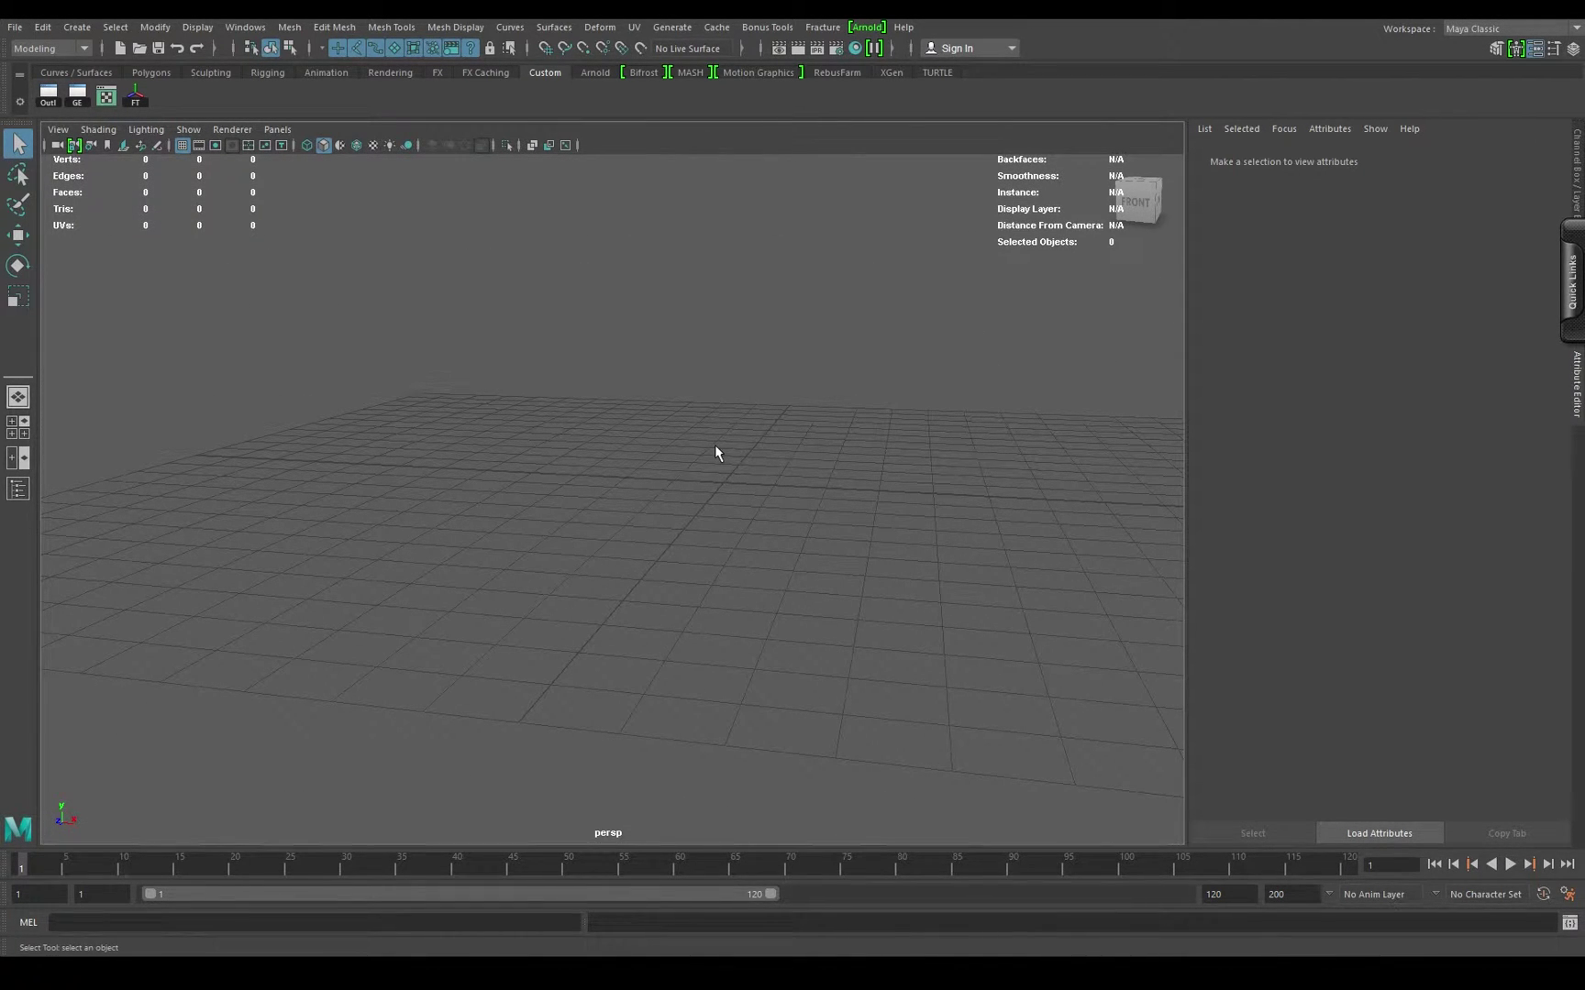
scroll(716, 453, "up", 5)
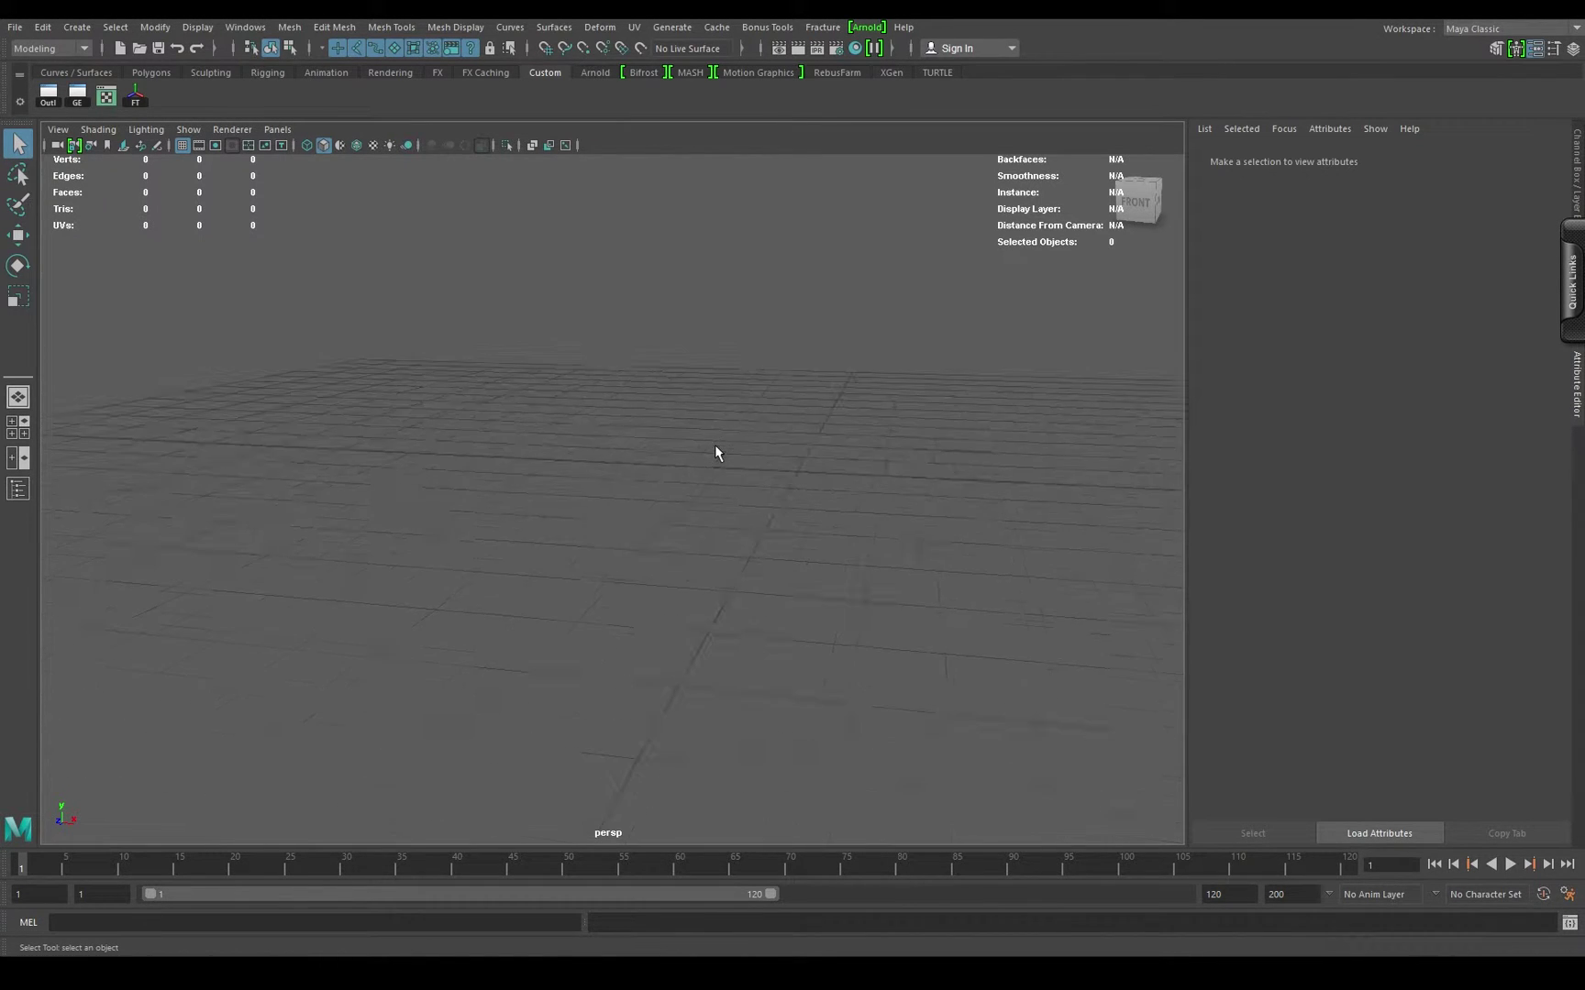
scroll(714, 445, "down", 10)
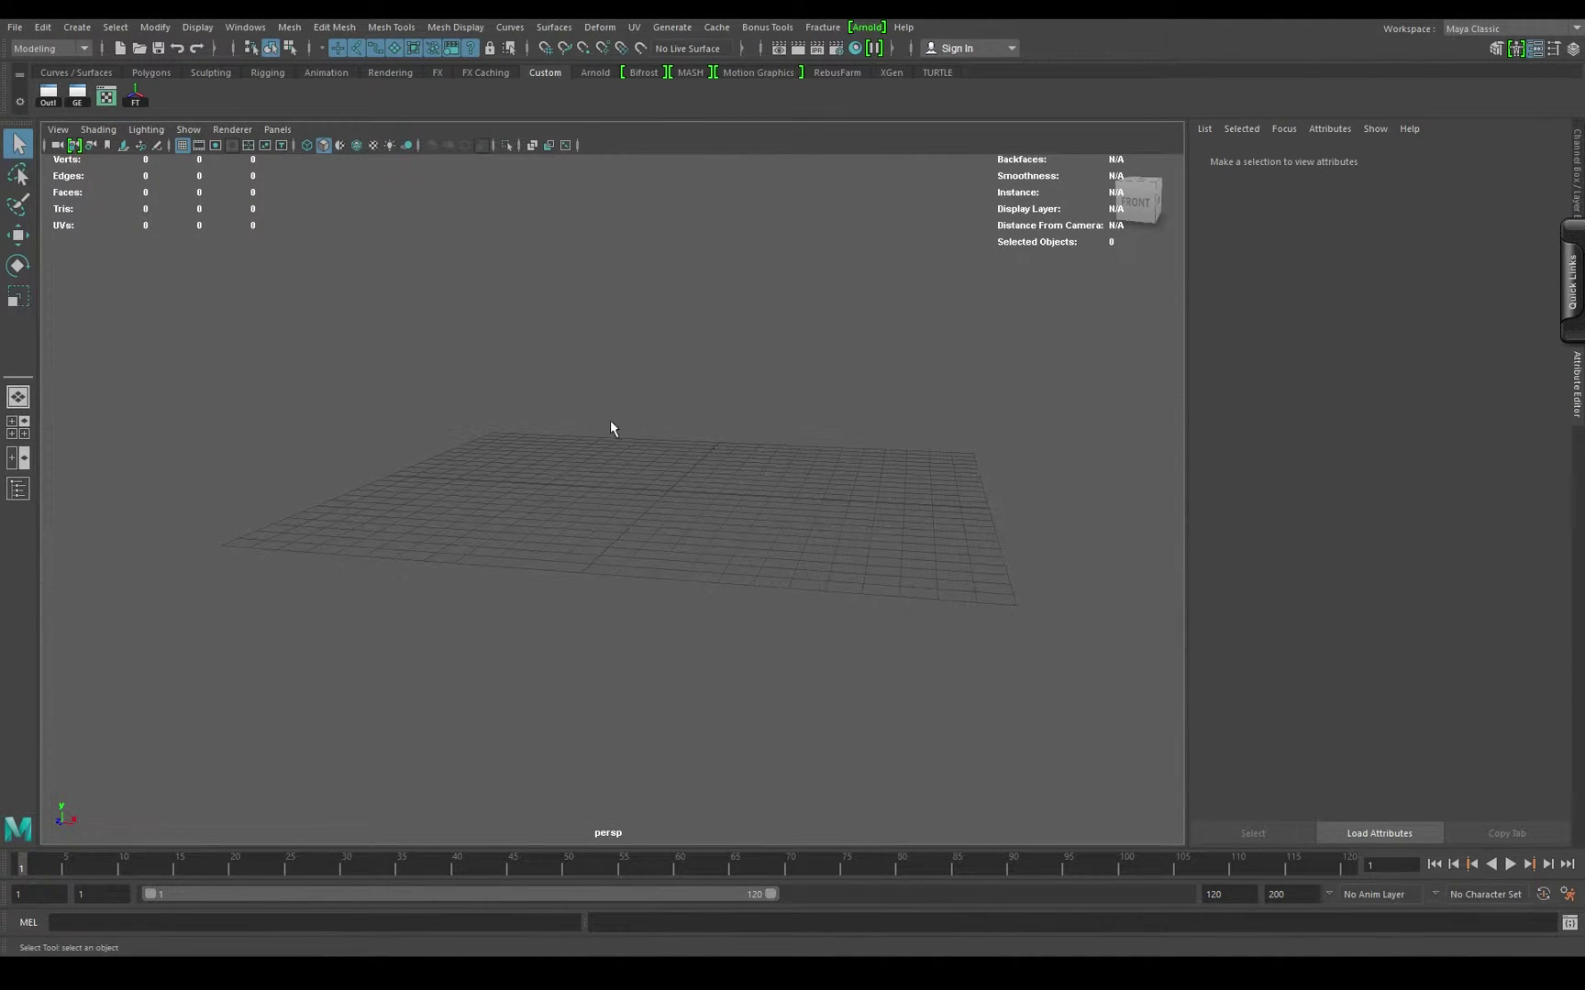
left_click_drag(665, 463, 486, 495, "alt")
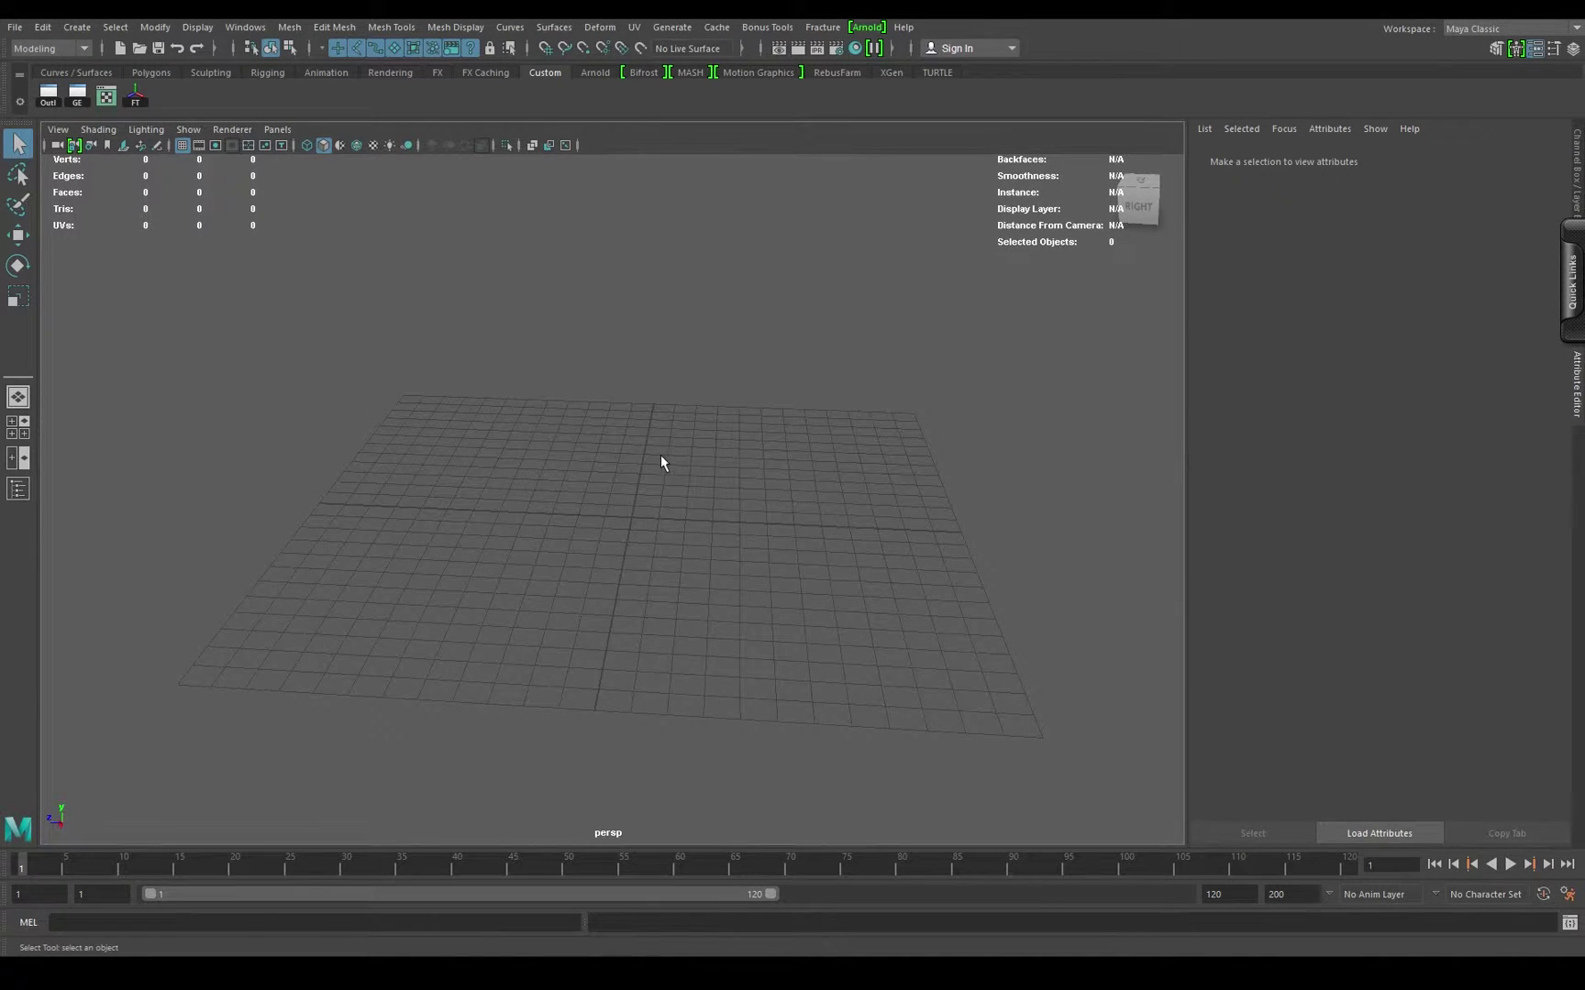
middle_click_drag(660, 462, 629, 444, "alt")
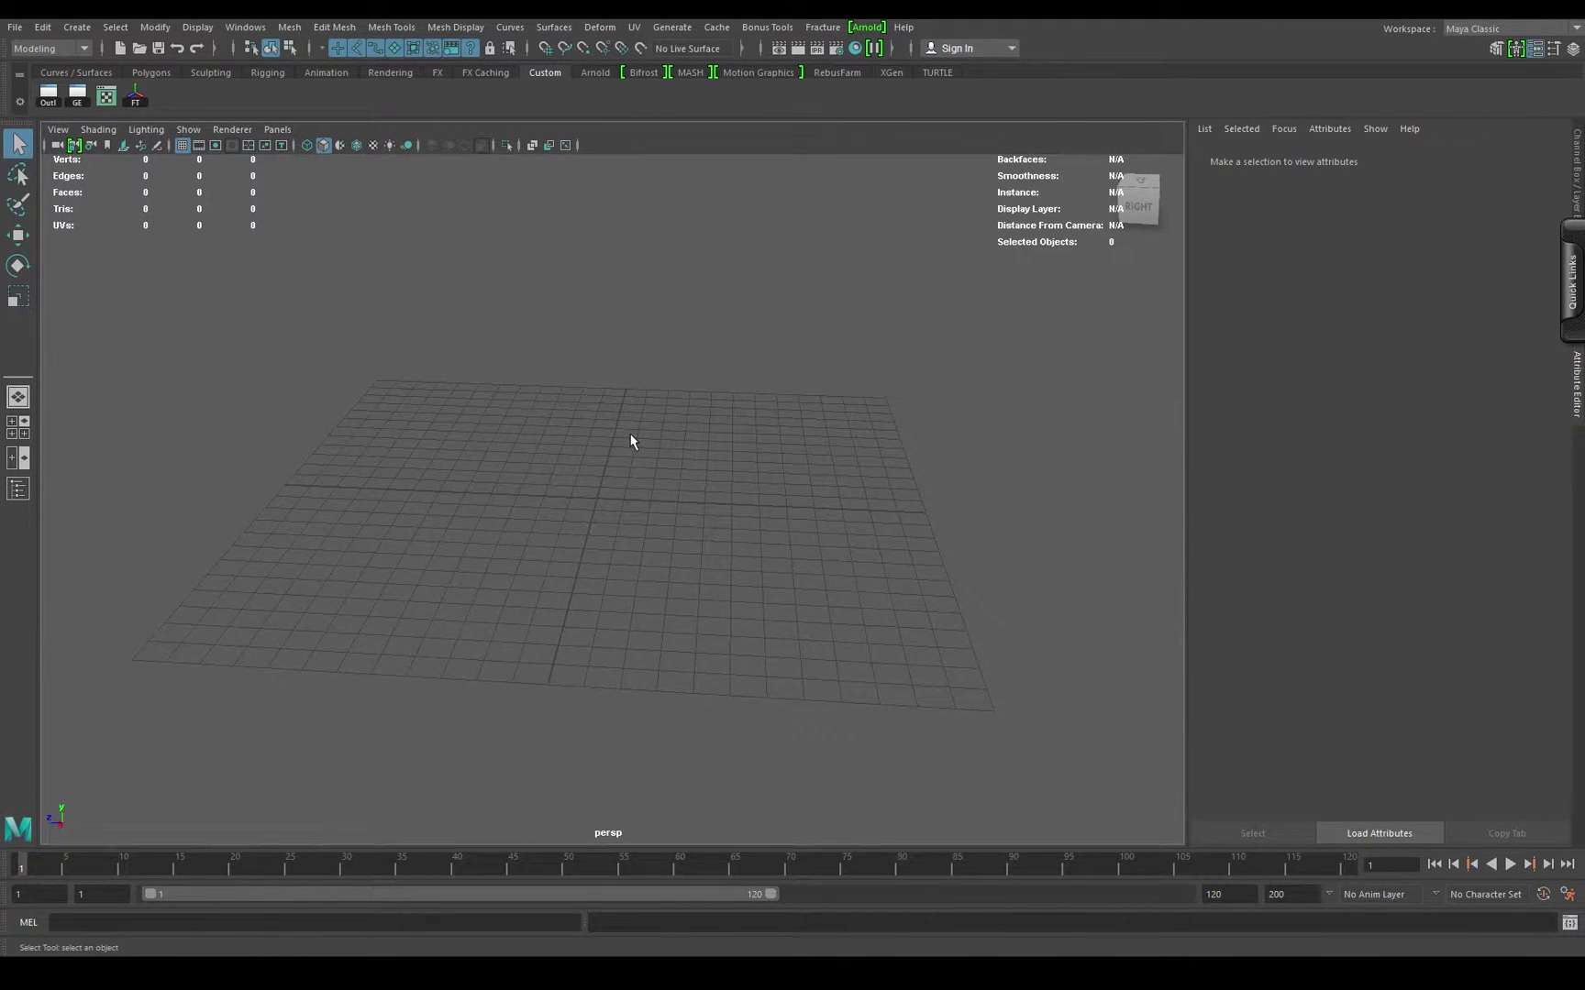
right_click_drag(630, 441, 558, 494, "alt")
scroll(565, 498, "up", 3)
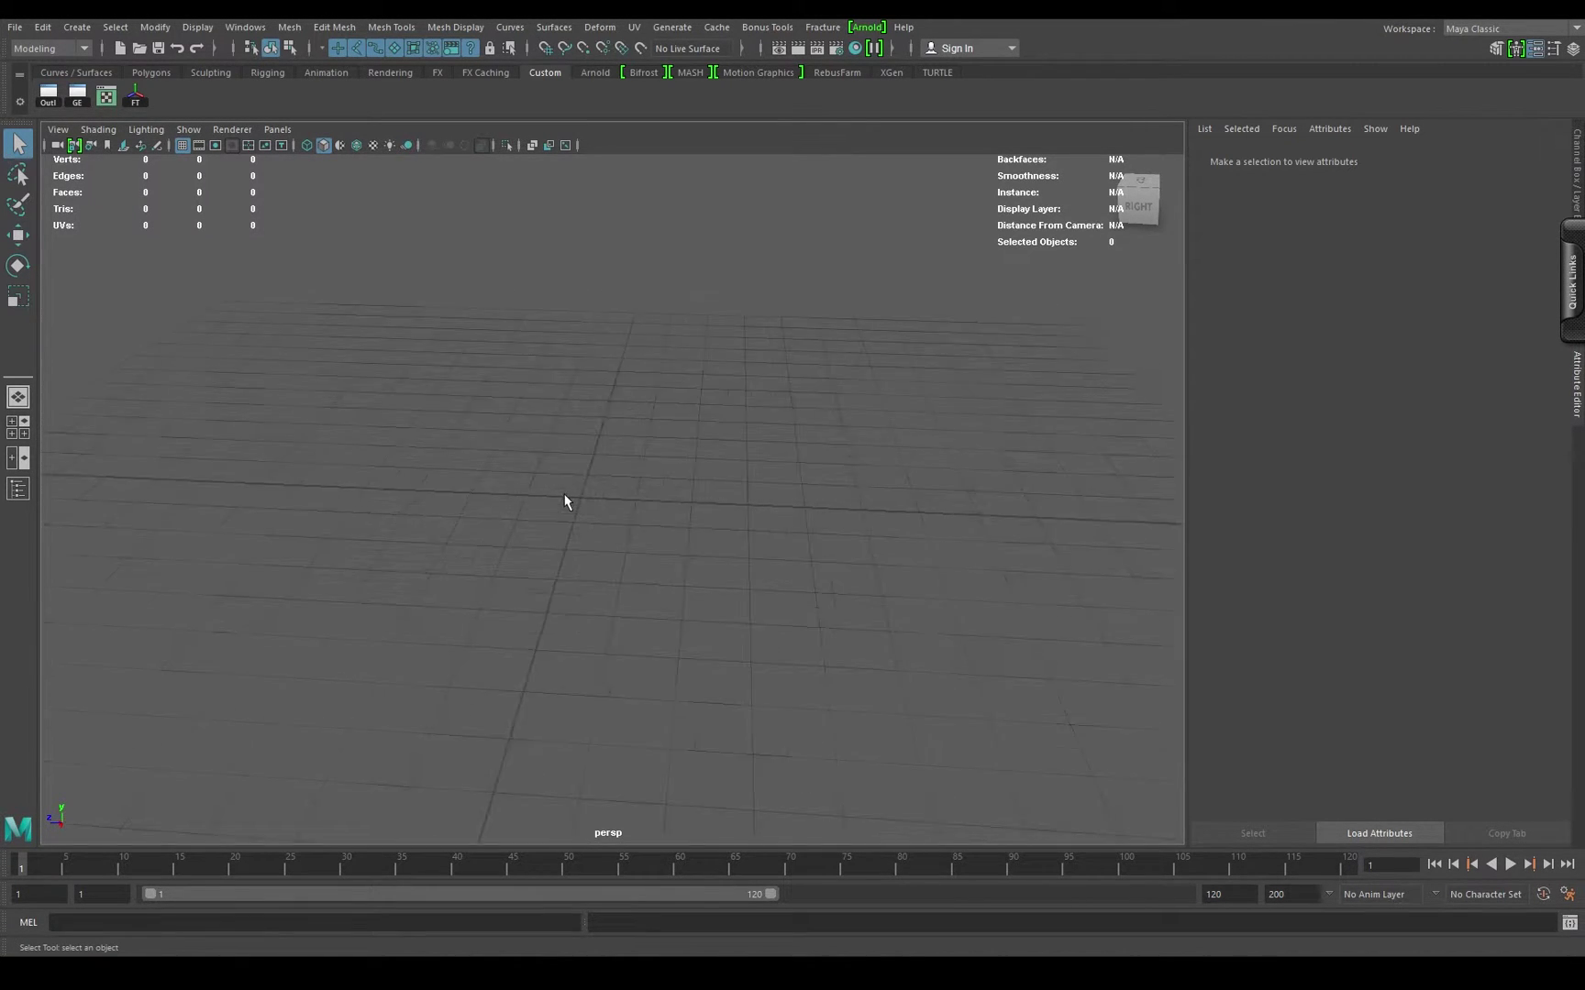
scroll(566, 499, "down", 3)
scroll(566, 499, "up", 3)
scroll(563, 496, "down", 4)
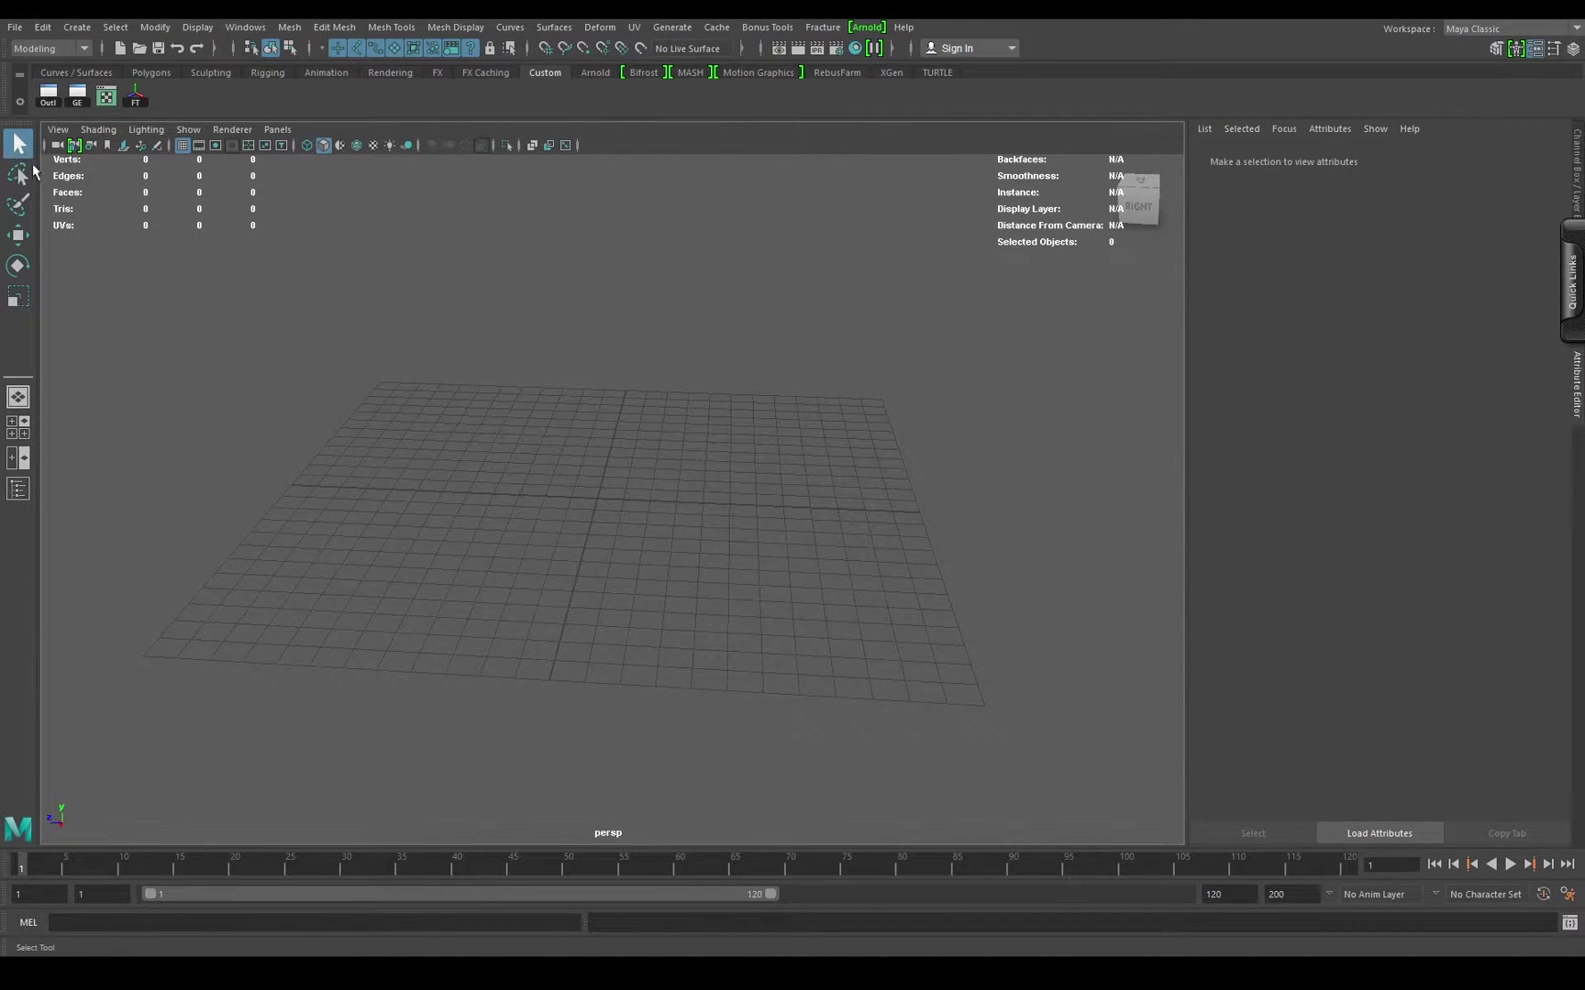
Step: Create a polygon cube with default settings at the centre of the grid
left_click_drag(637, 572, 596, 547, "alt")
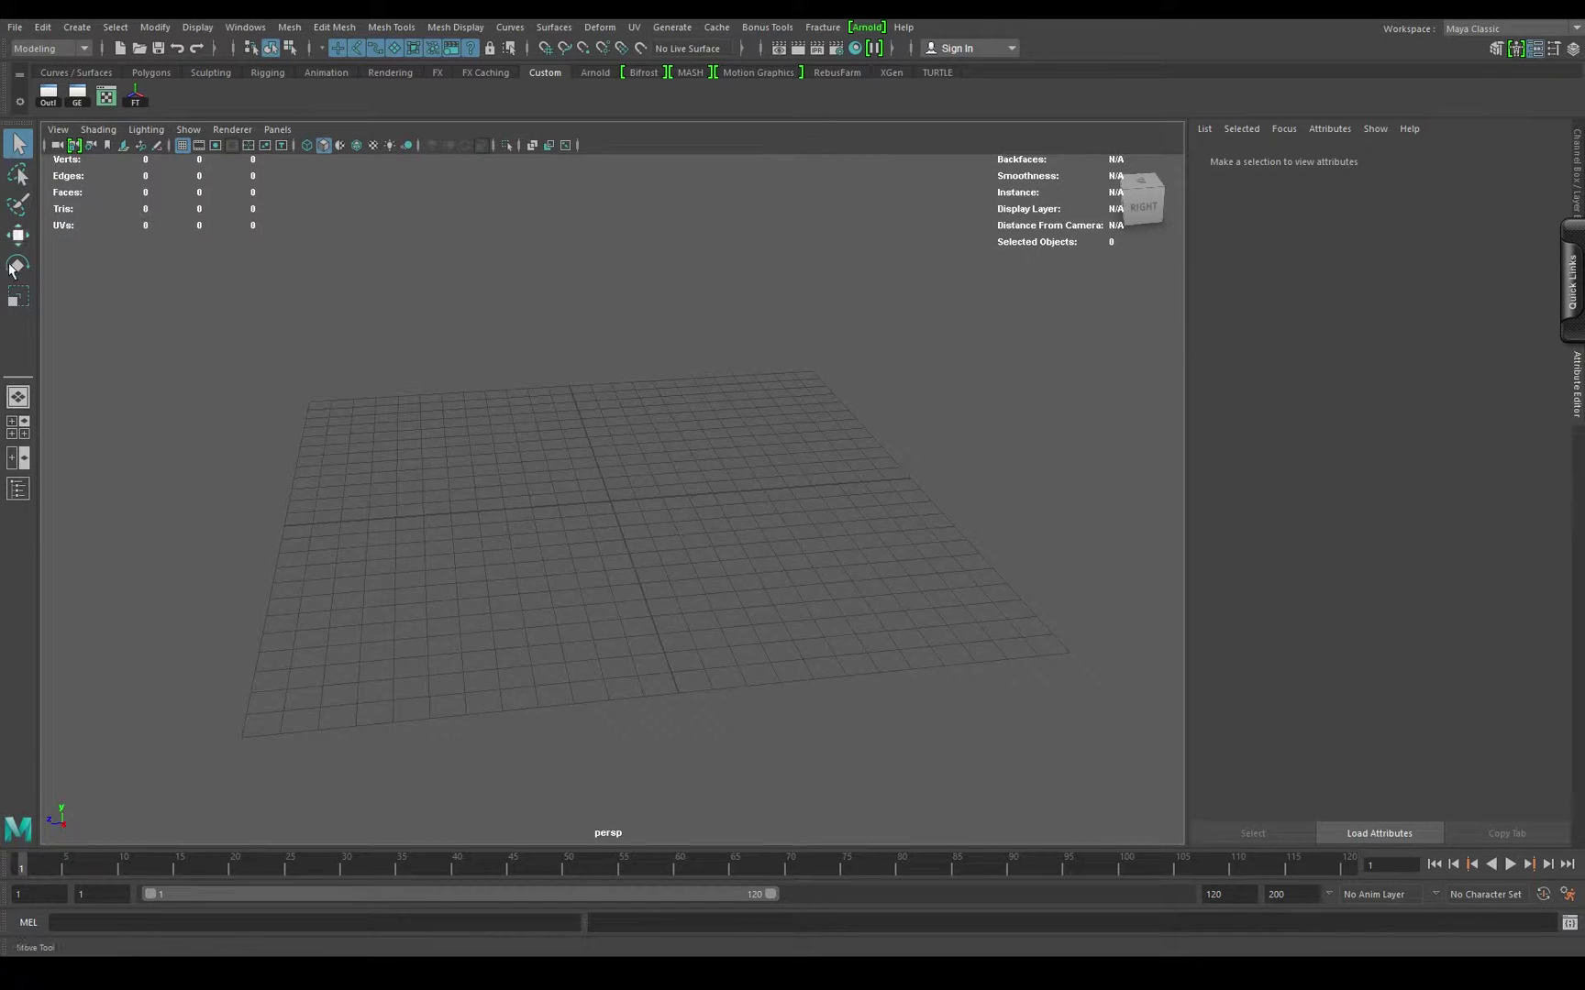
left_click(79, 30)
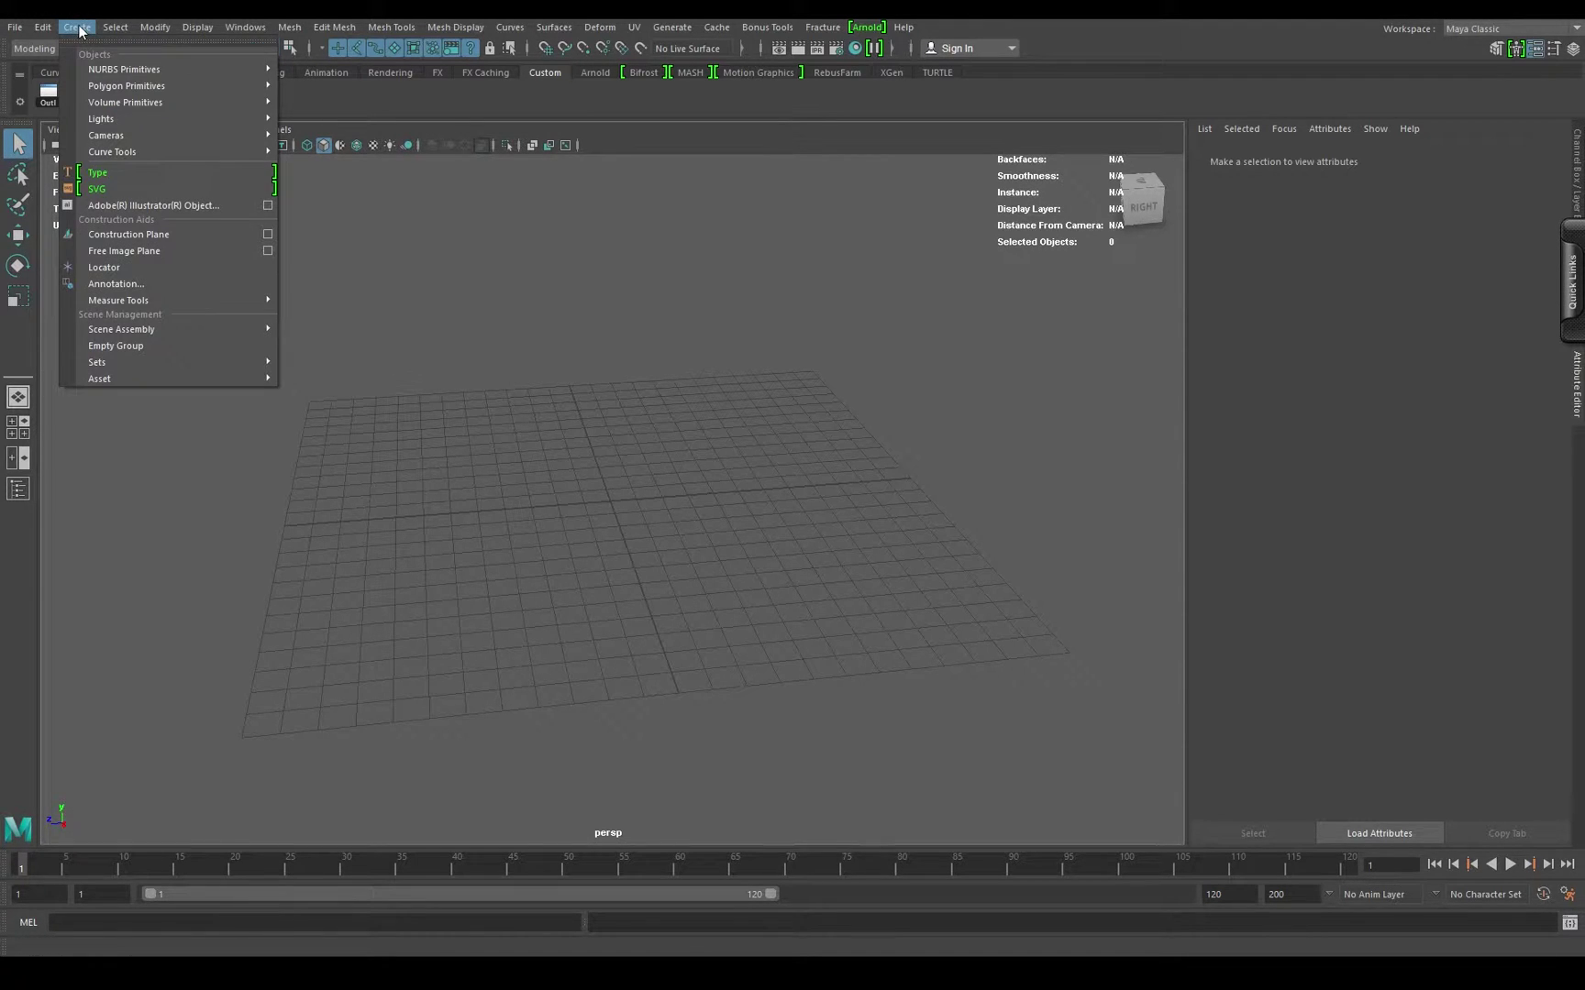
mouse_move(128, 84)
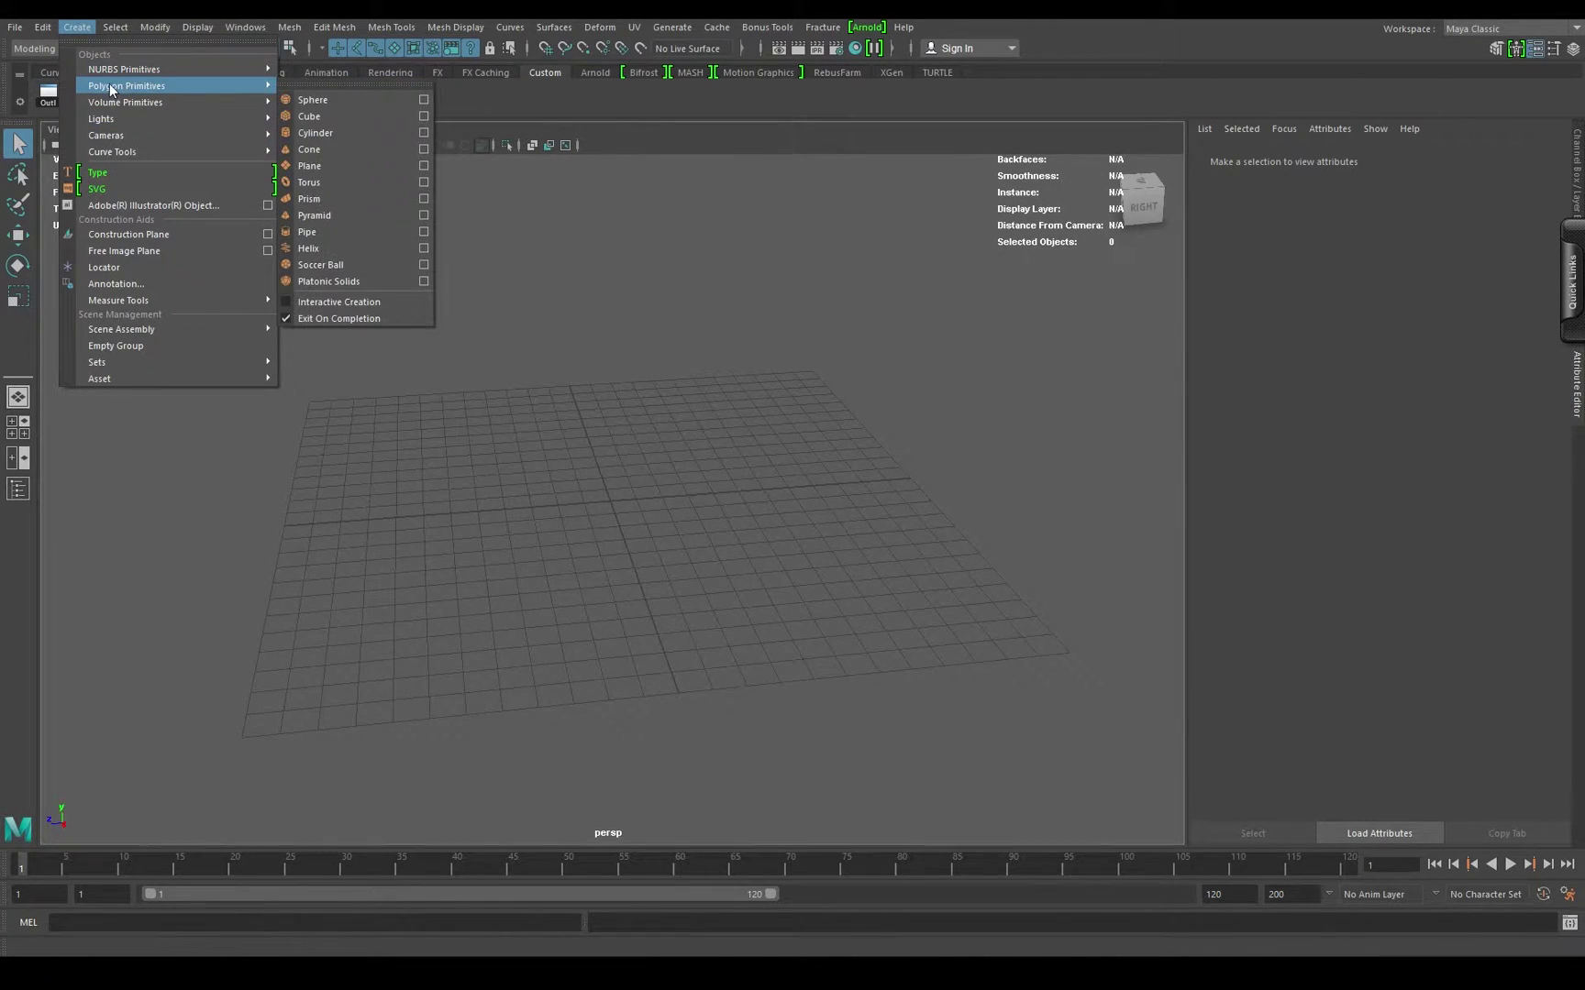
left_click(314, 117)
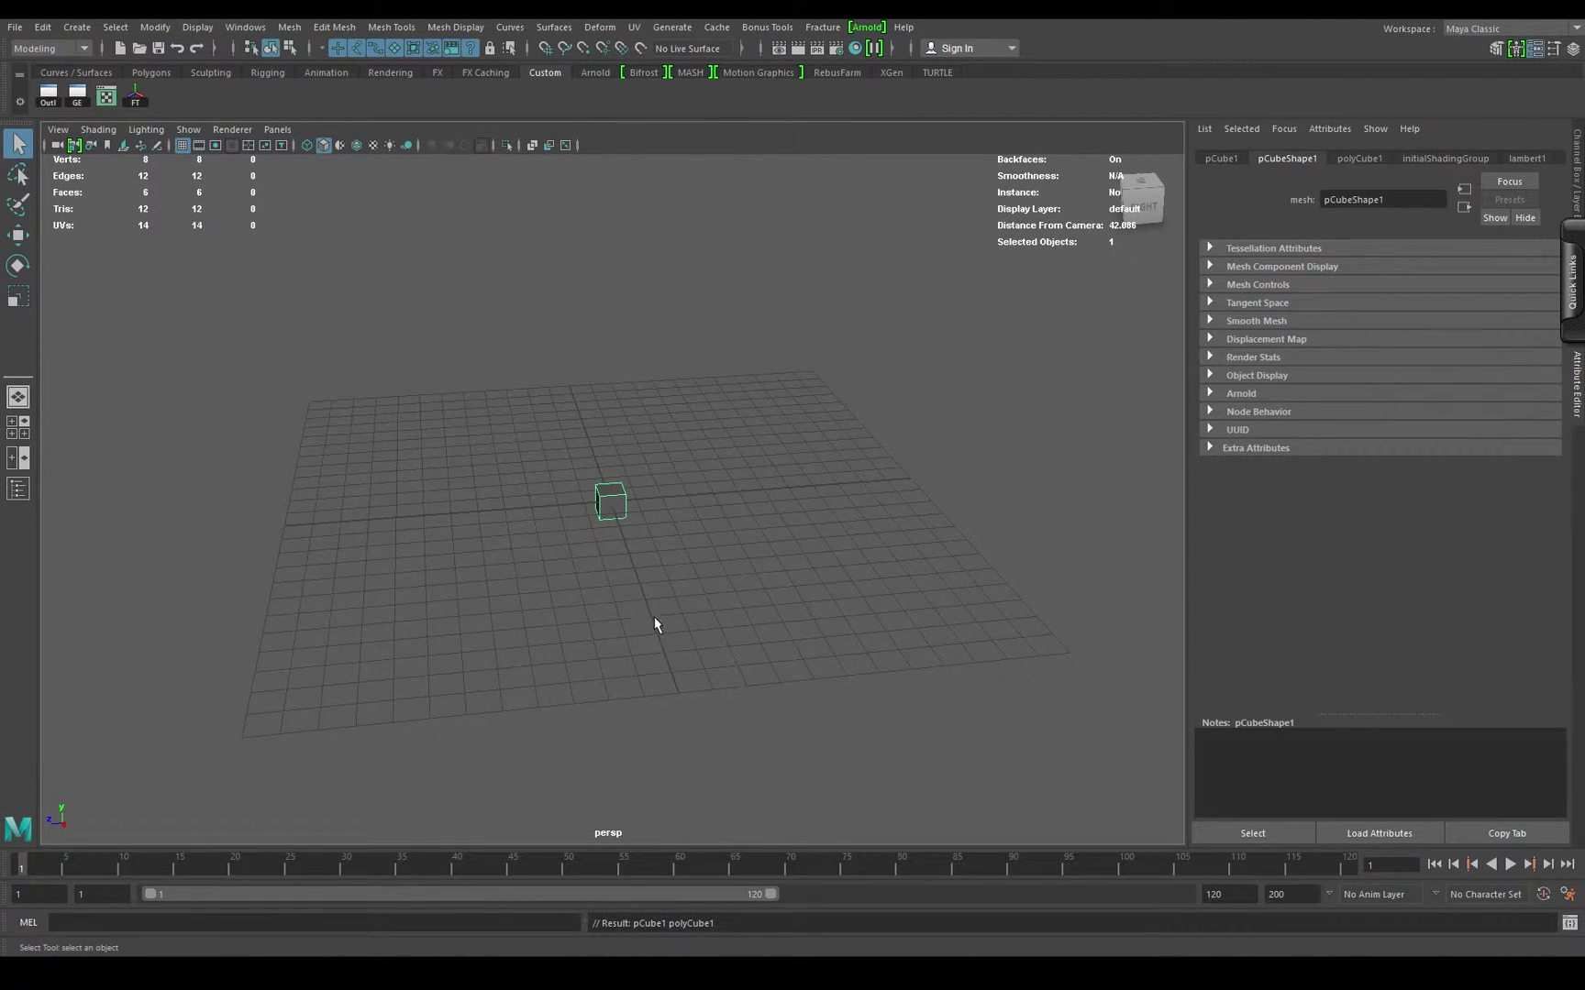
Step: Move the cube along single axes to about X -0.46, Z -0.07, and try a free move that is undone
mouse_move(654, 623)
left_mouse_down("alt")
mouse_move(612, 619)
mouse_move(580, 559)
mouse_move(637, 601)
left_mouse_up("alt")
scroll(638, 601, "up", 3)
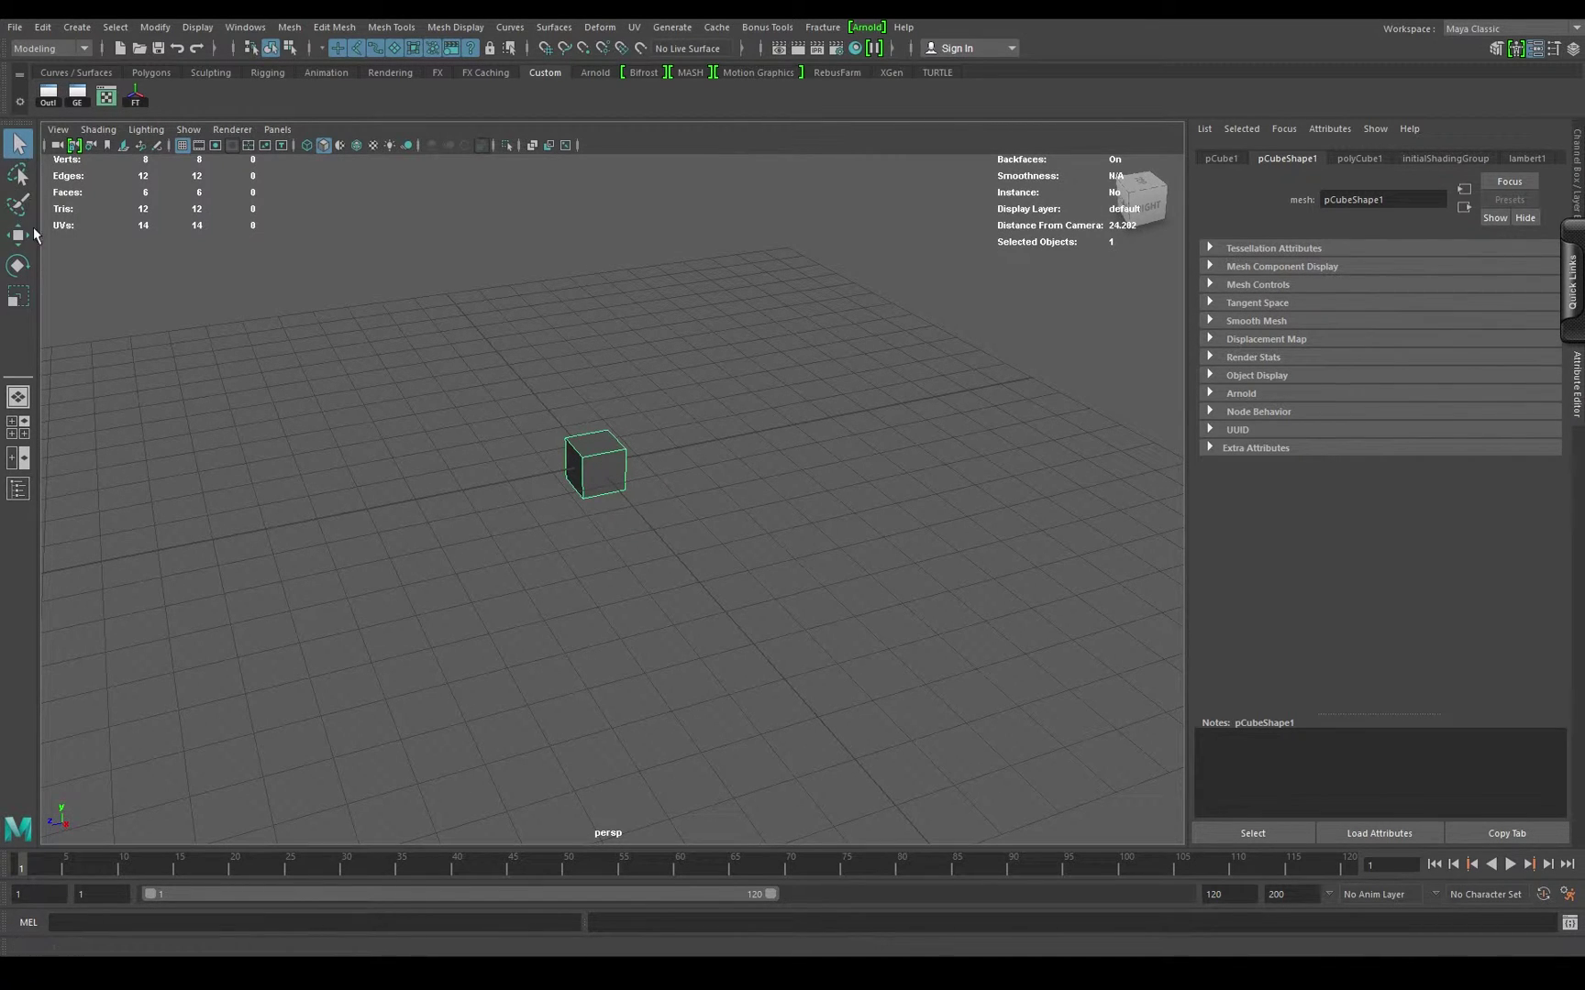
left_click(24, 239)
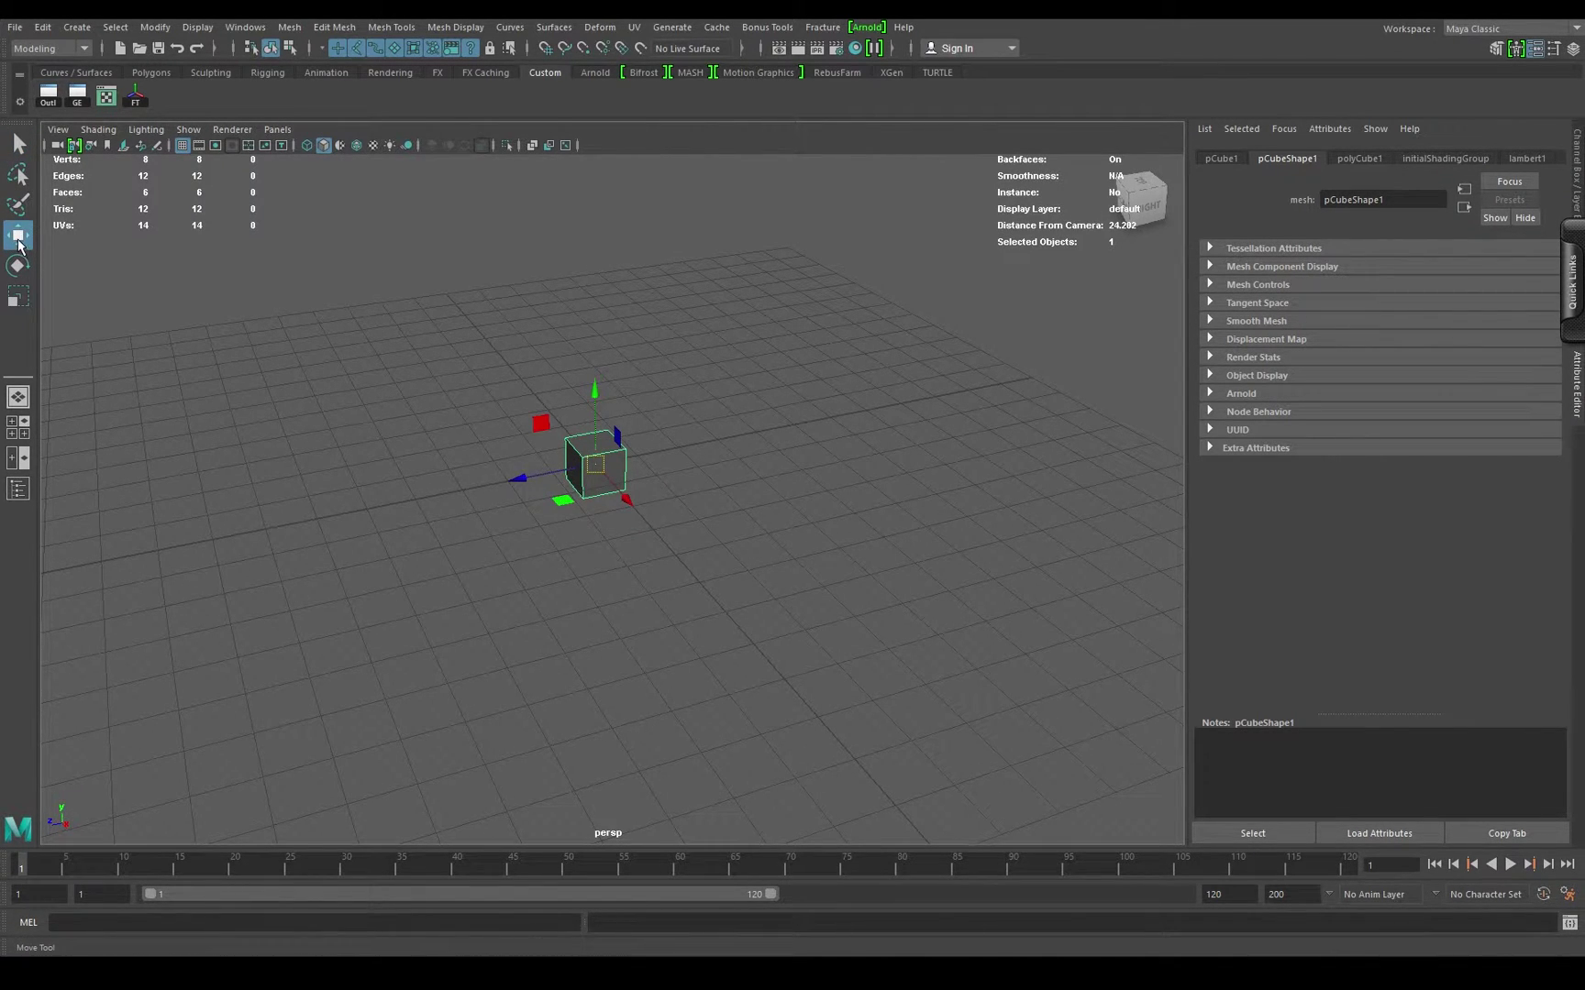
left_click_drag(519, 478, 644, 476)
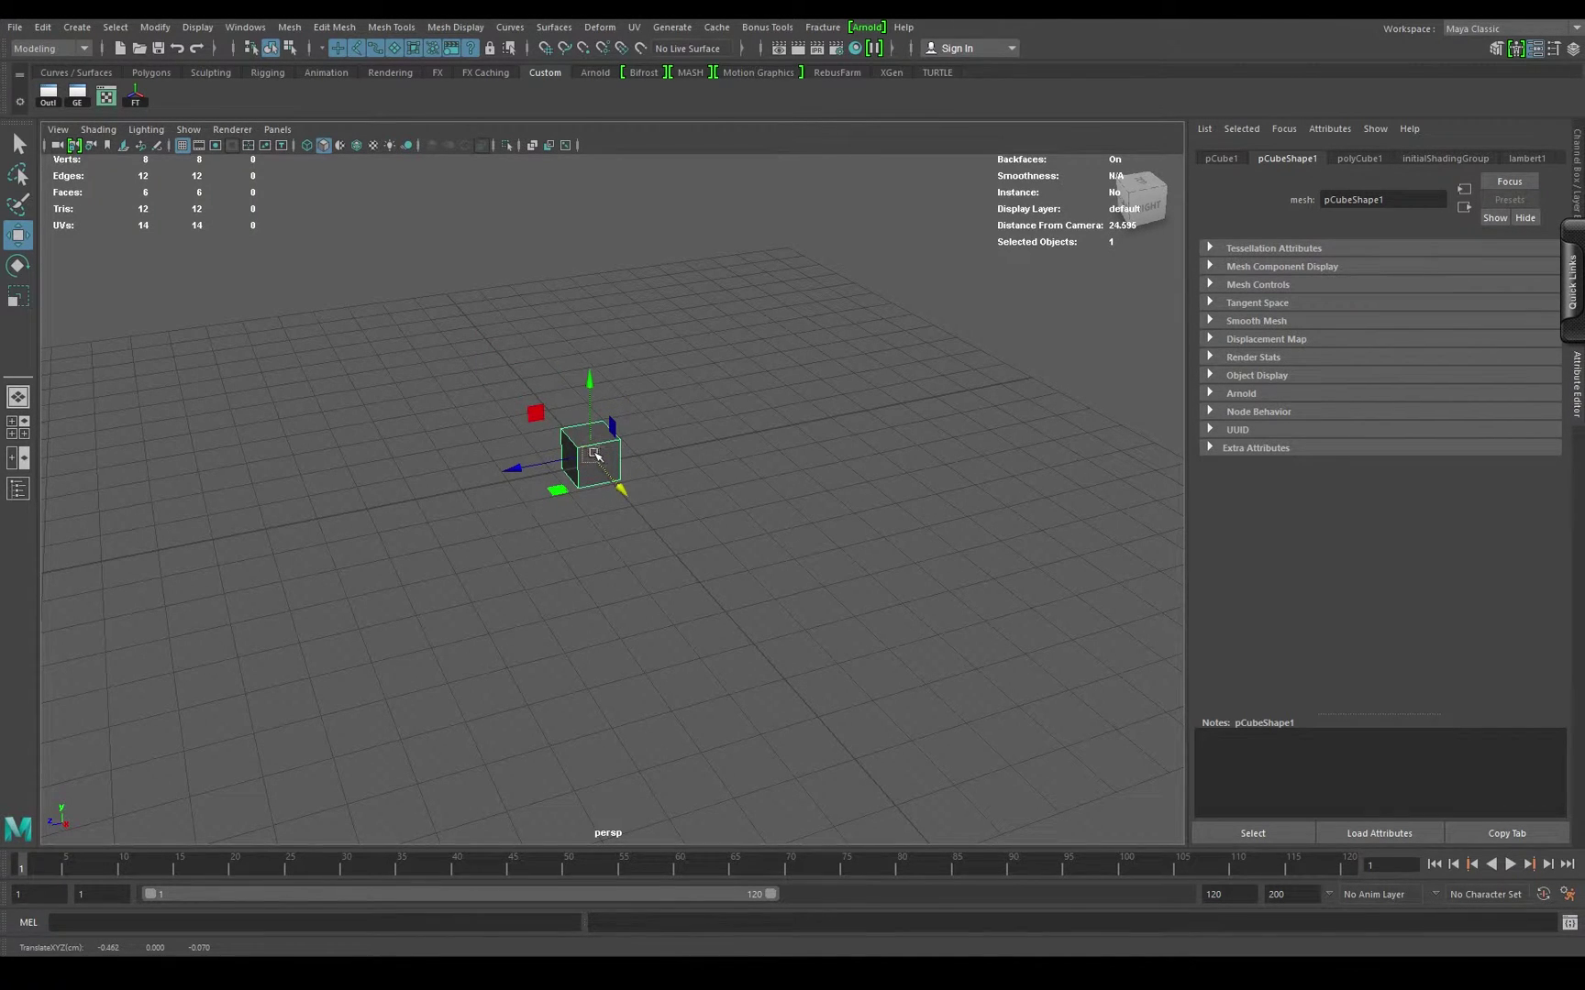
mouse_move(591, 455)
left_mouse_down()
mouse_move(610, 412)
mouse_move(444, 330)
mouse_move(737, 485)
mouse_move(790, 418)
mouse_move(619, 449)
mouse_move(635, 417)
mouse_move(596, 437)
left_mouse_up()
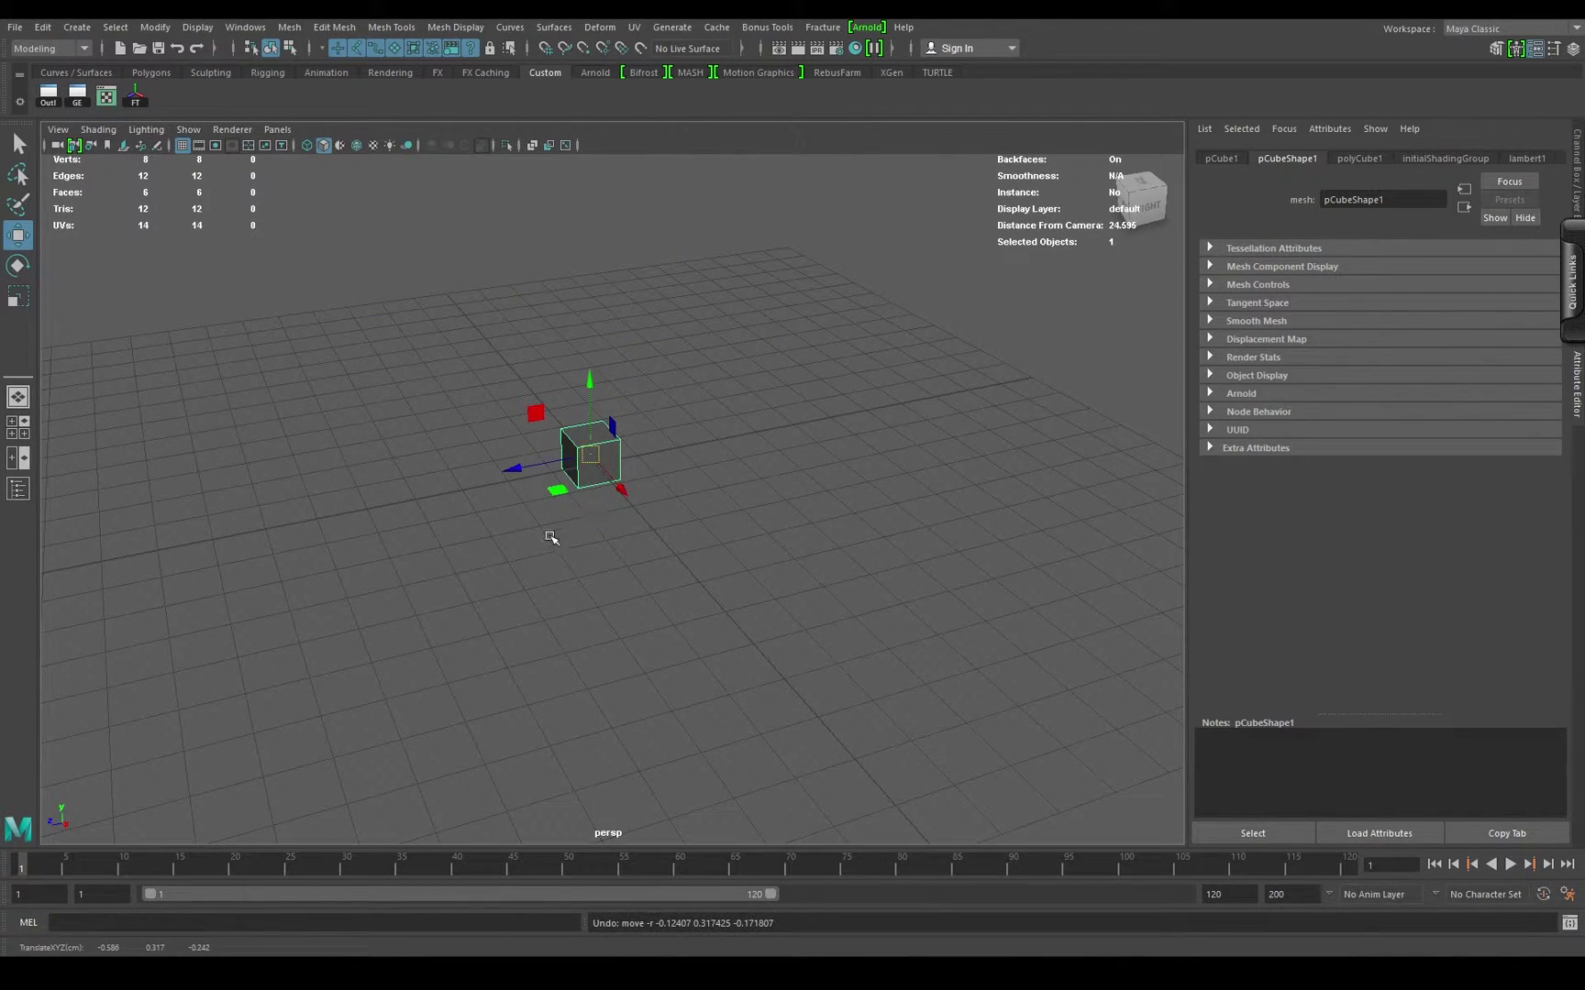
Step: Move the cube along its individual axes to about X 0.70, Y 0.41, Z -0.91
right_click_drag(548, 537, 701, 520, "alt")
left_click_drag(701, 520, 492, 410, "alt")
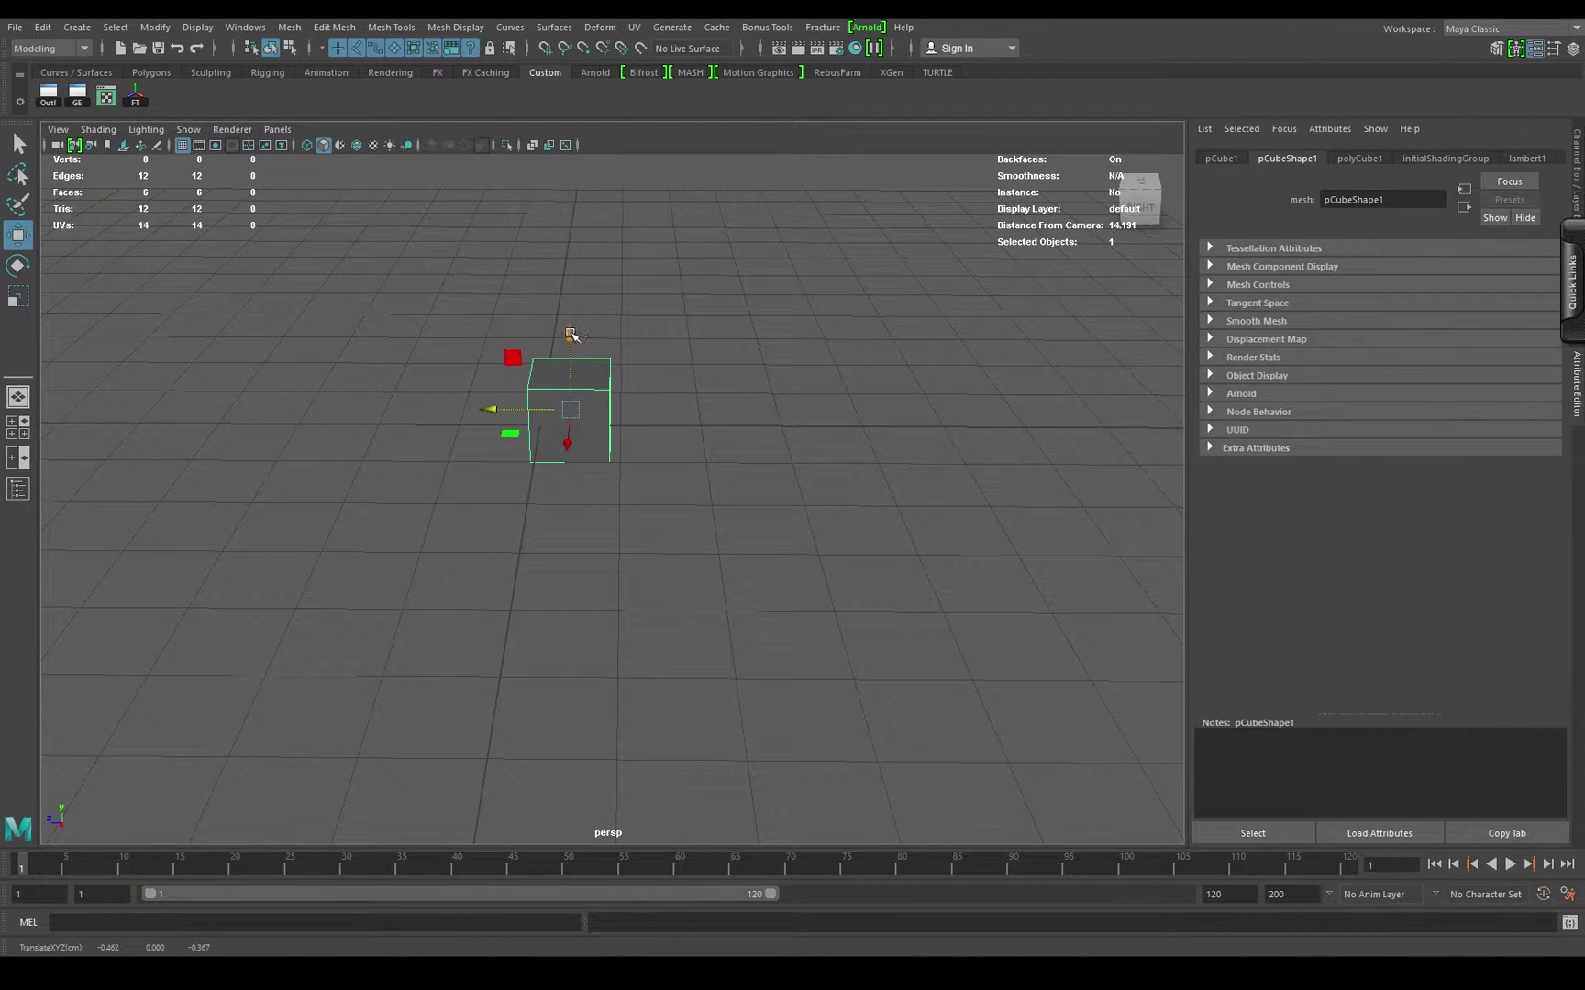
mouse_move(571, 334)
left_mouse_down()
mouse_move(569, 236)
mouse_move(570, 315)
left_mouse_up()
left_click_drag(570, 426, 612, 356)
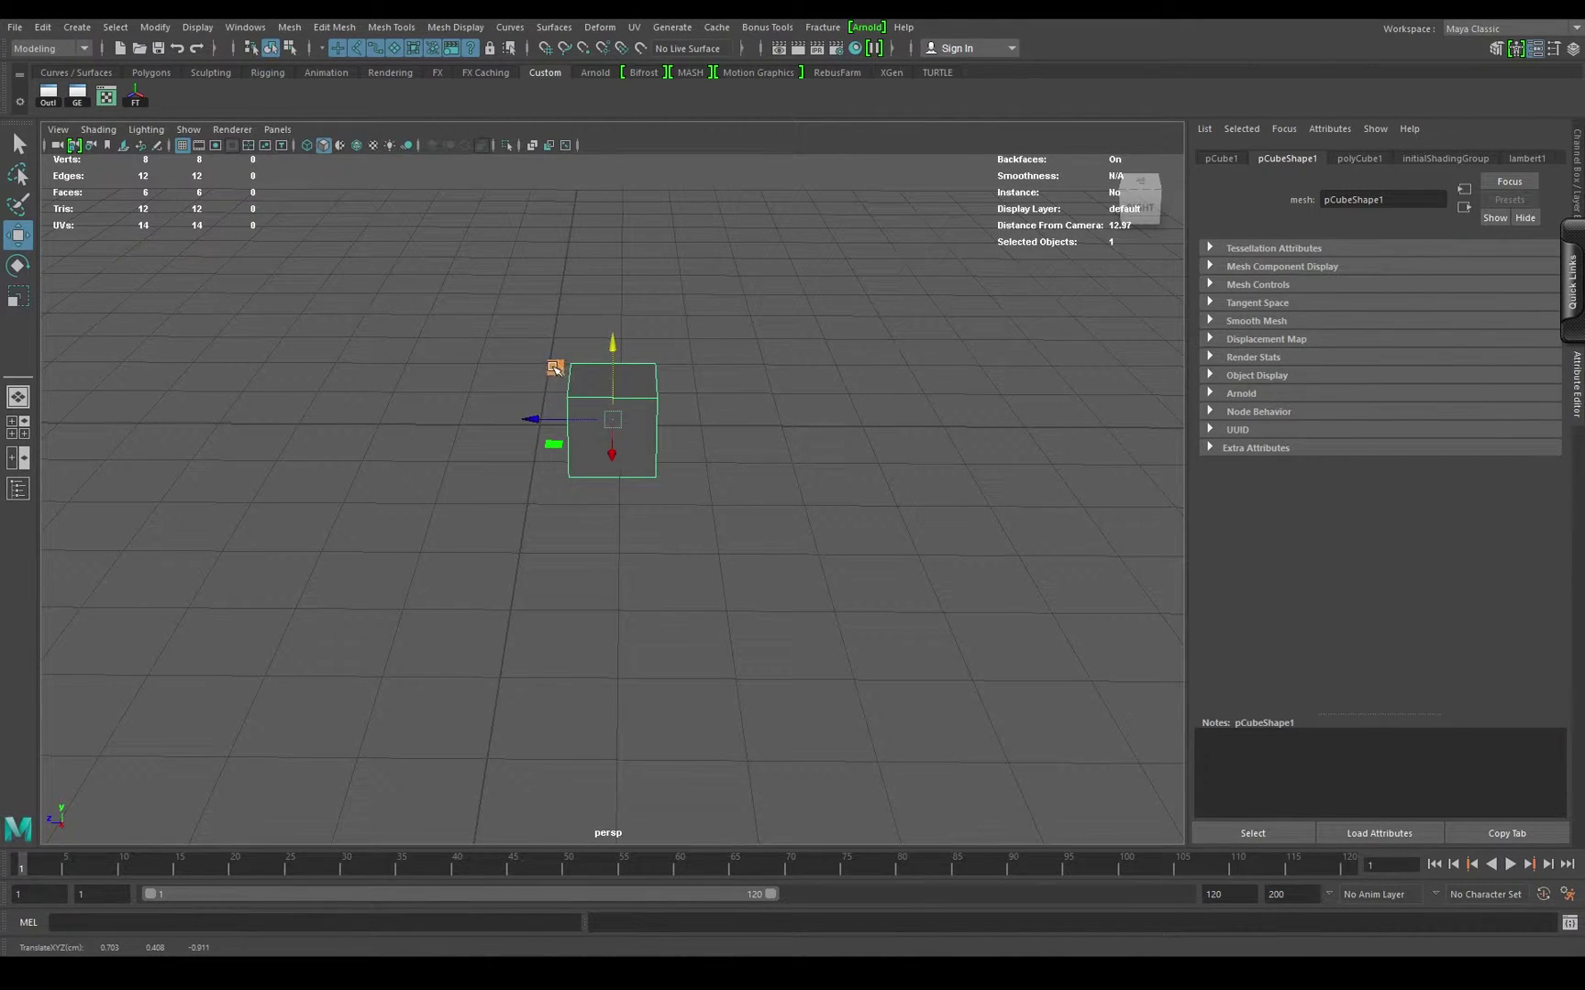
Step: Move the cube within the YZ plane only, to about Y 0.80
left_click_drag(555, 454, 842, 484, "alt")
left_click_drag(760, 425, 627, 520, "alt")
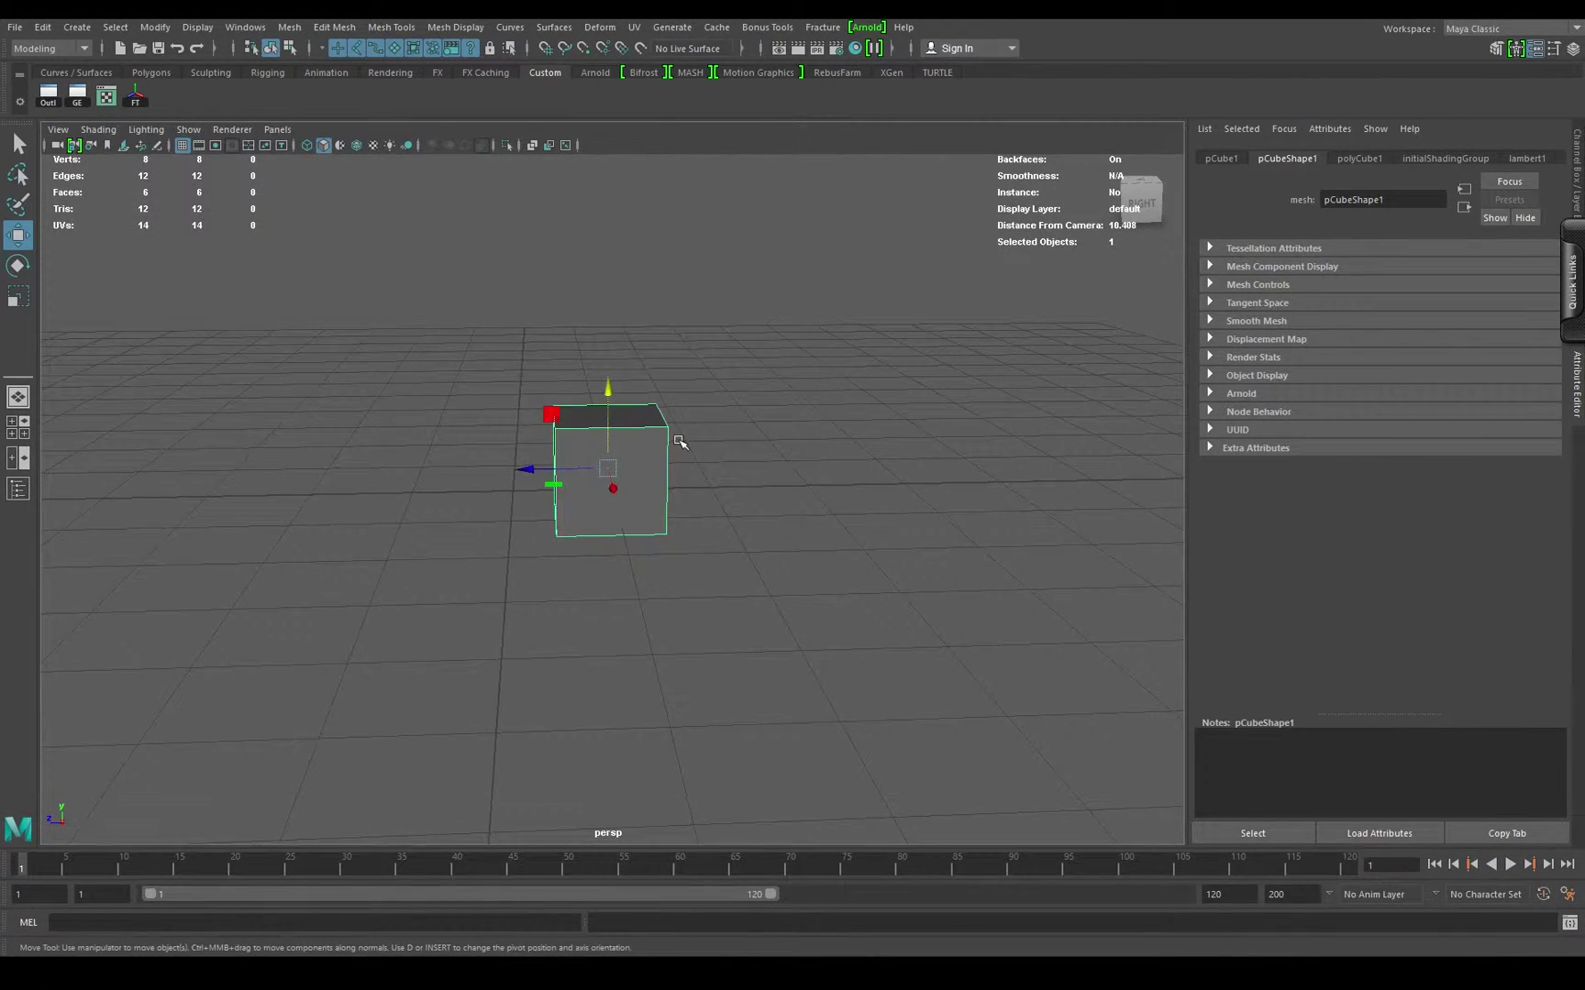
left_click_drag(546, 604, 524, 566, "alt")
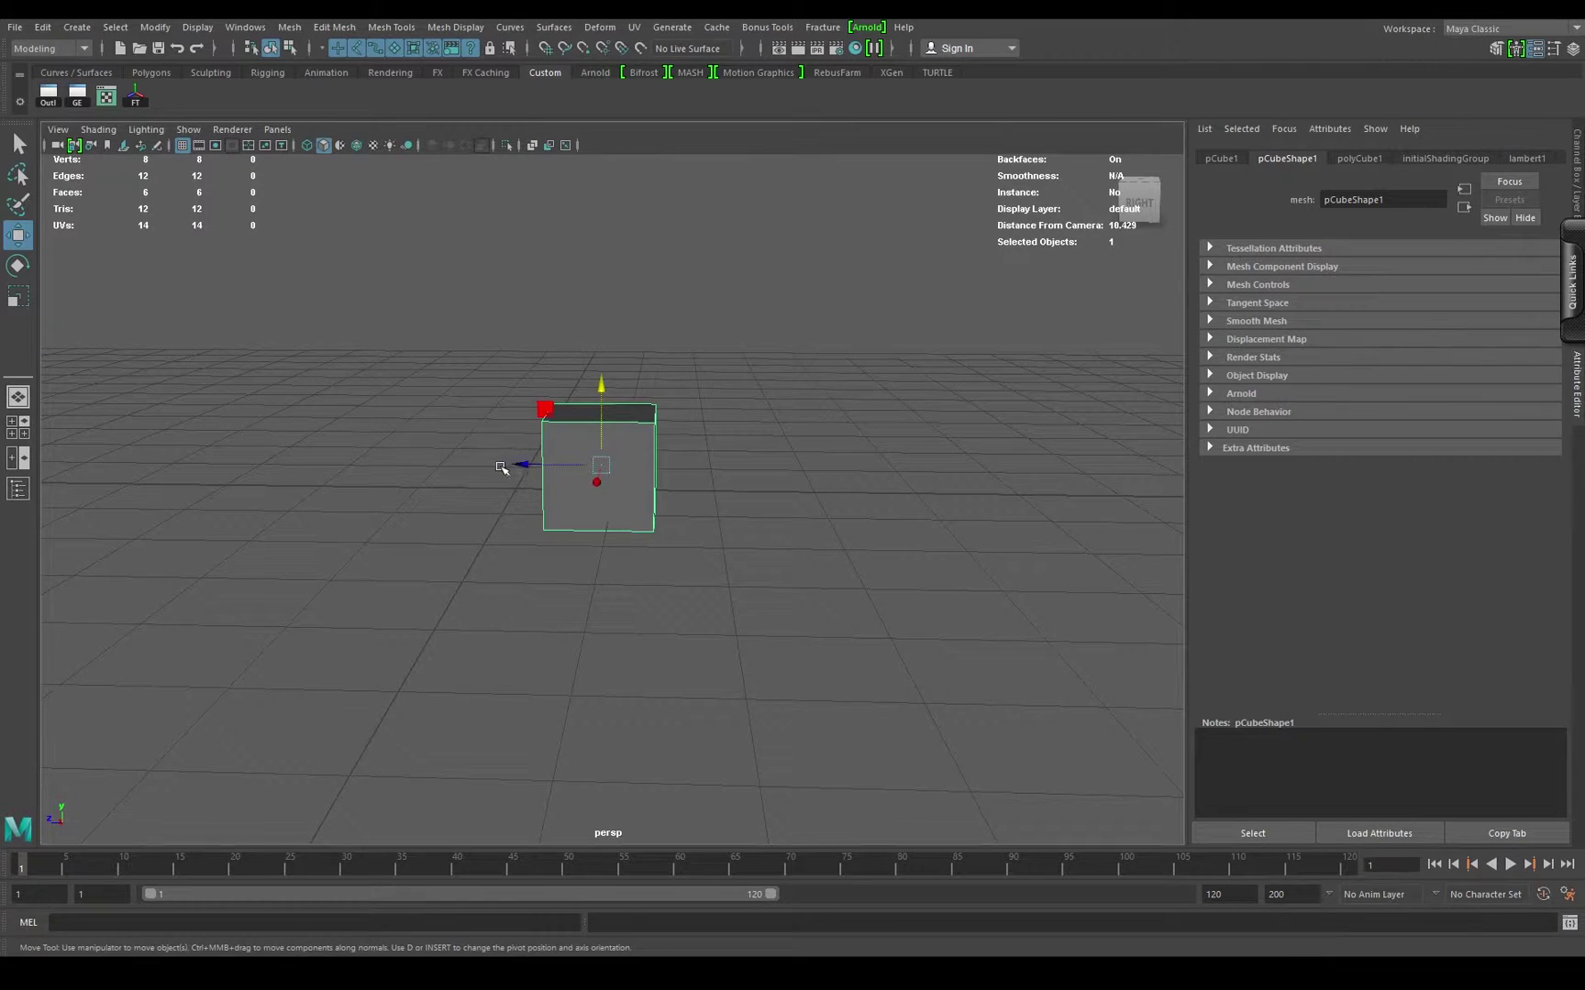
left_click_drag(545, 409, 570, 376)
left_click_drag(567, 310, 518, 368)
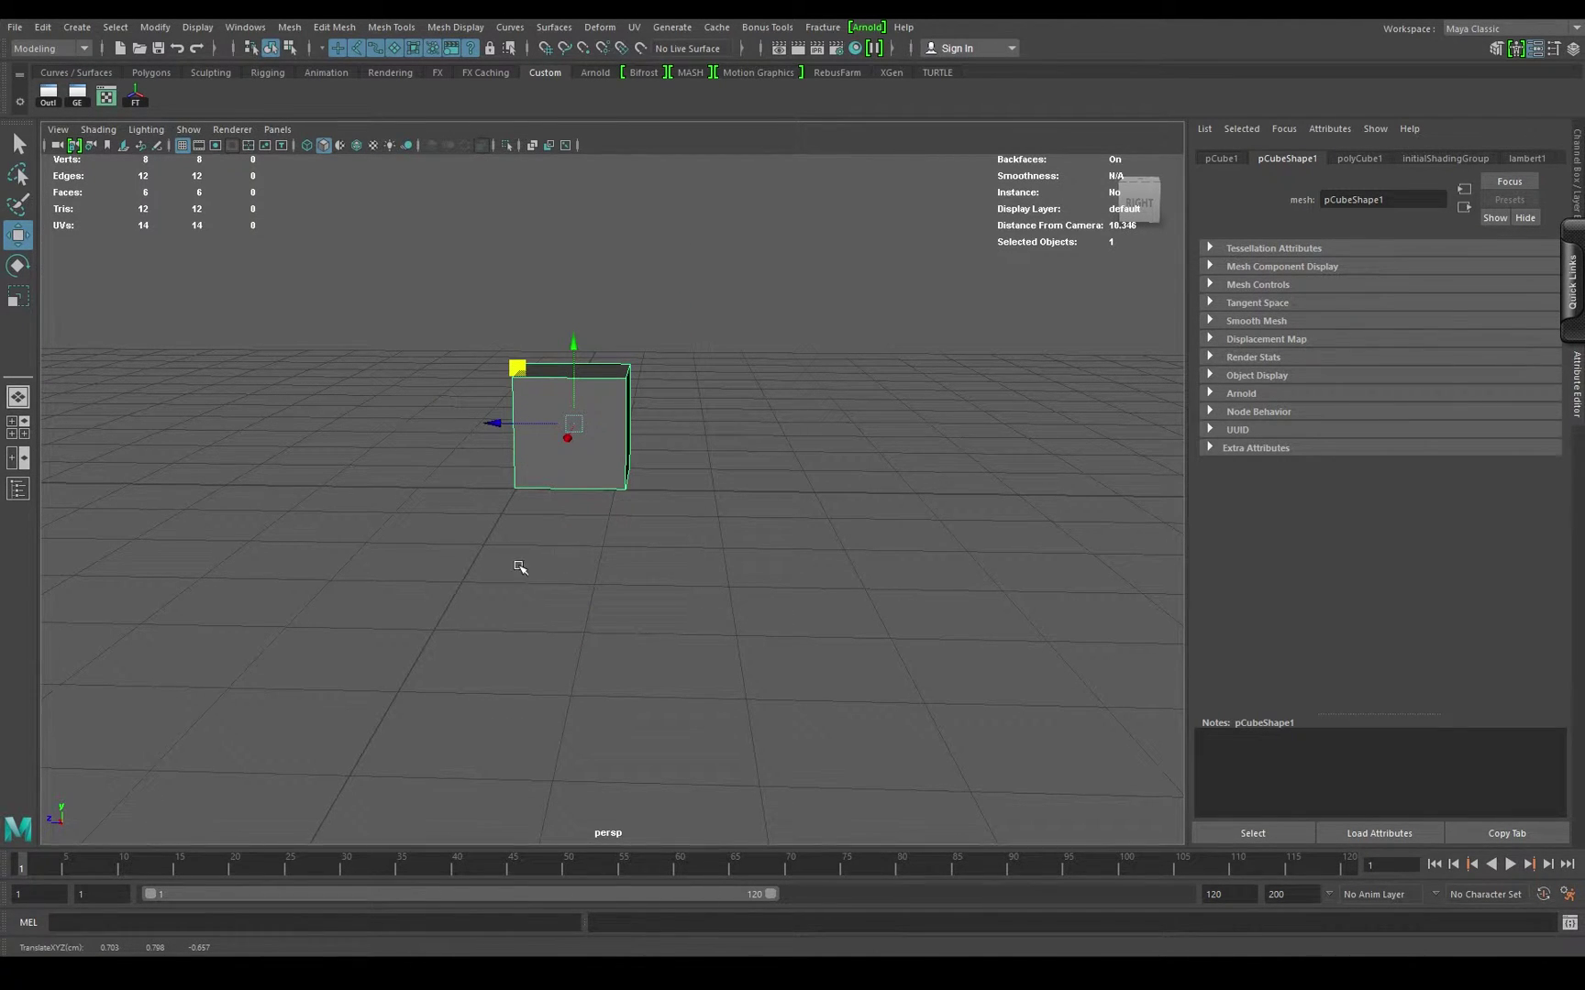
Step: Move the cube within the XY plane and within the XZ plane using the Move tool's plane handles
left_click_drag(556, 558, 528, 481, "alt")
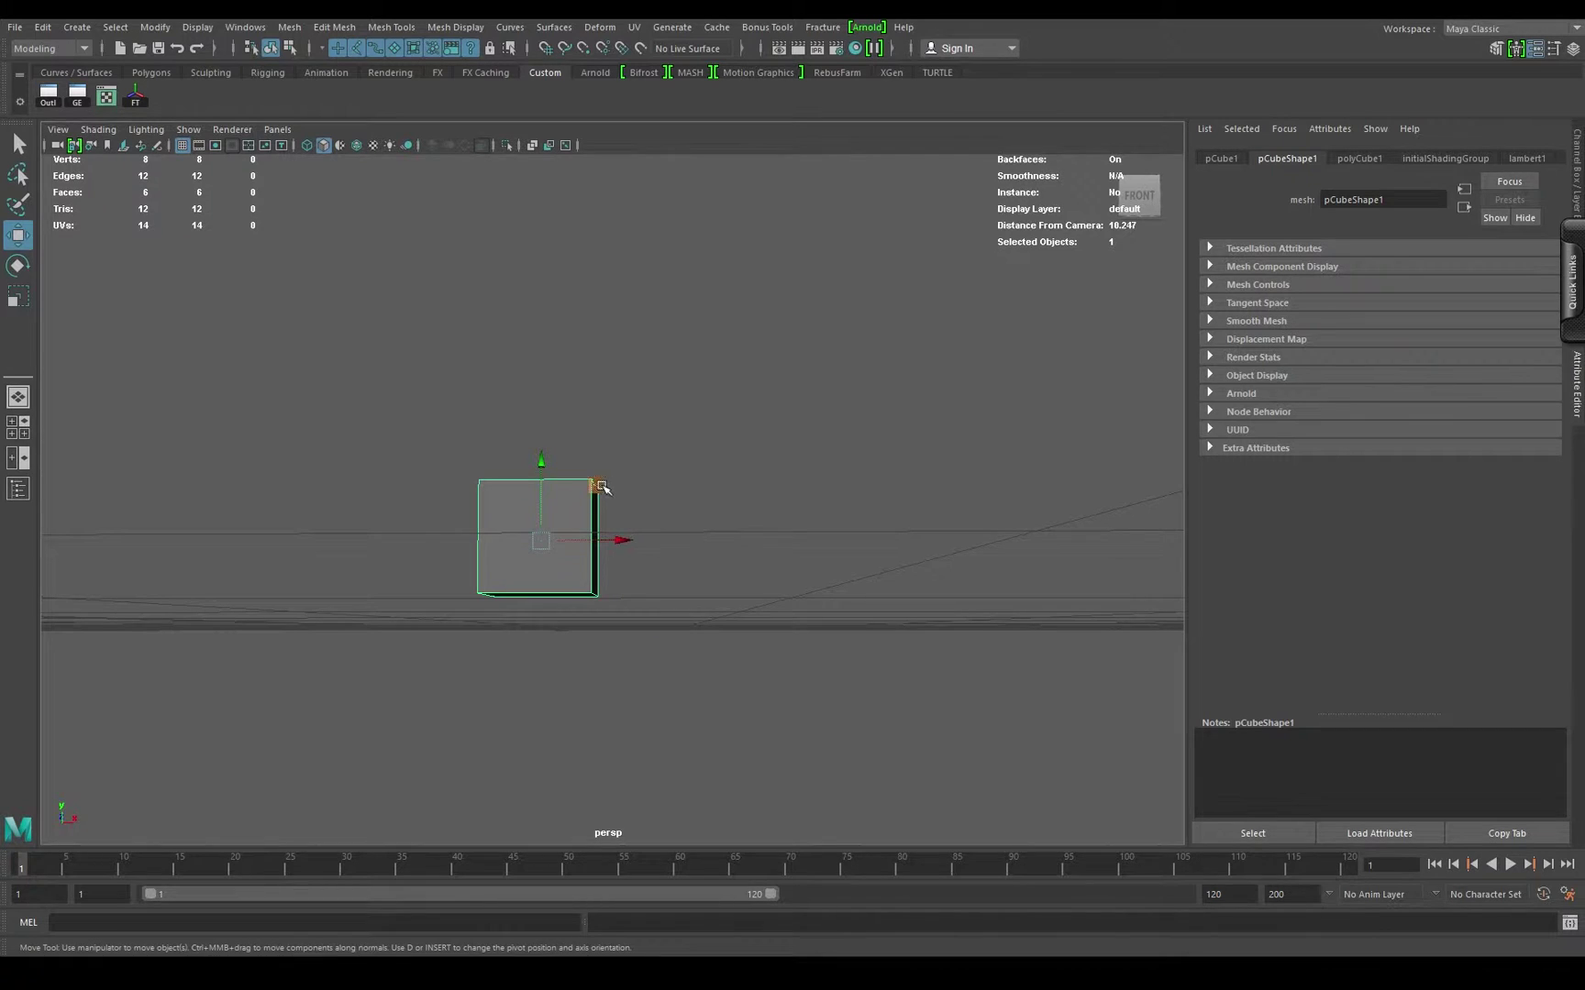
middle_click_drag(596, 486, 642, 423)
left_click_drag(722, 520, 541, 642, "alt")
middle_click_drag(542, 642, 526, 601, "alt")
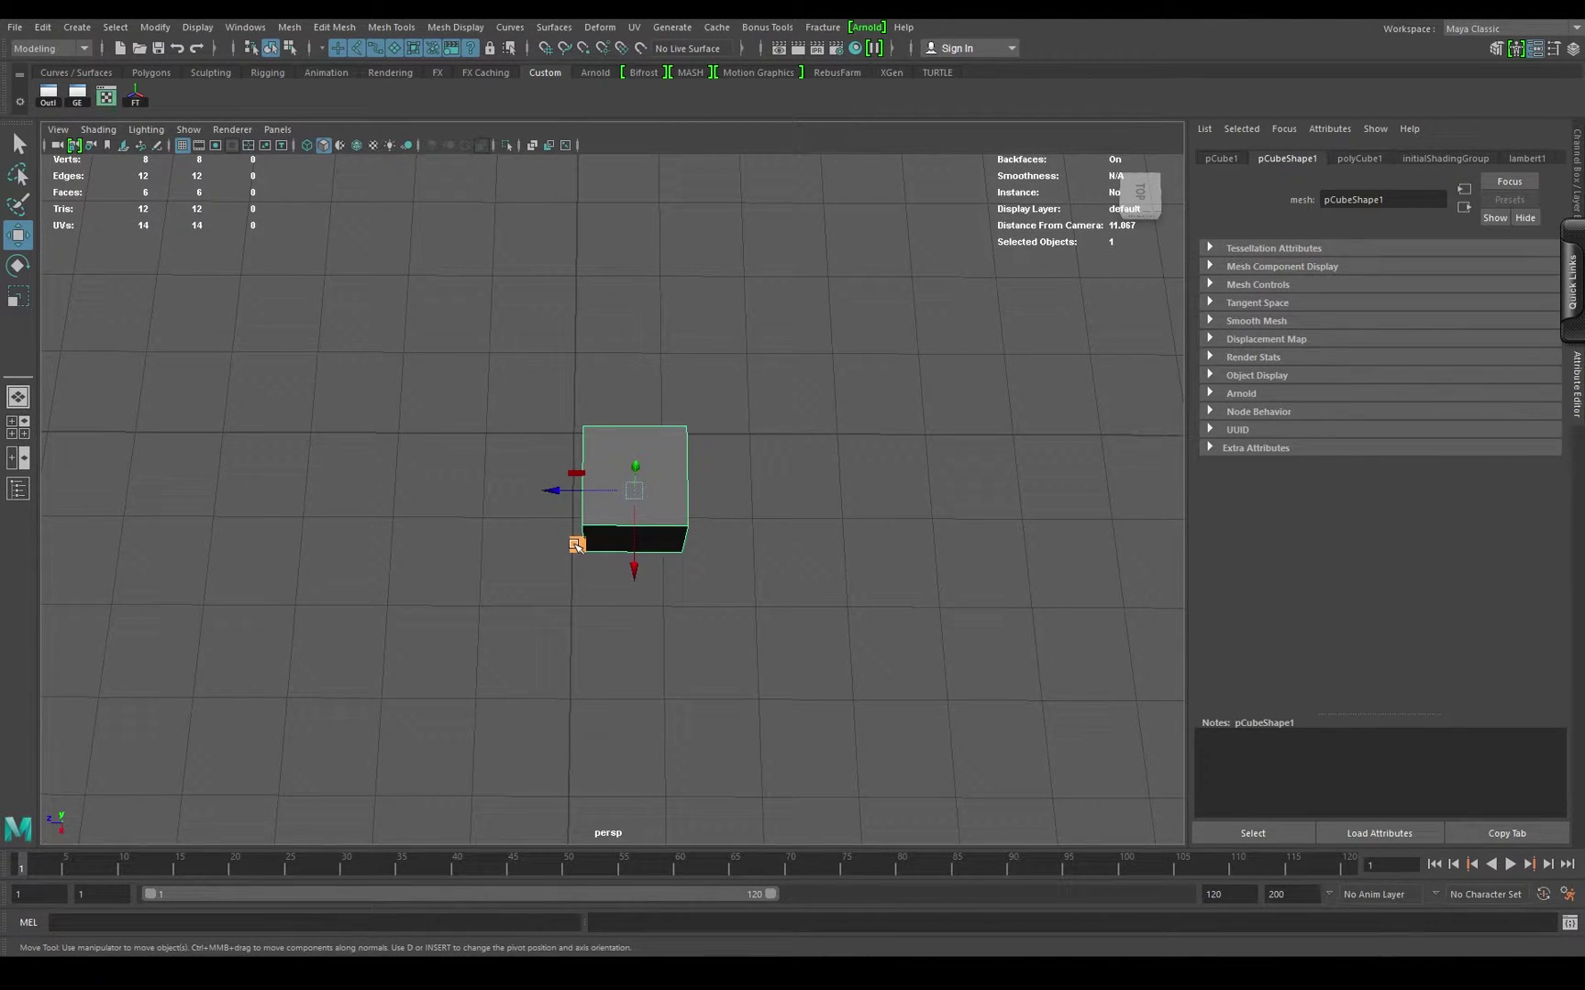
left_click_drag(578, 547, 561, 628)
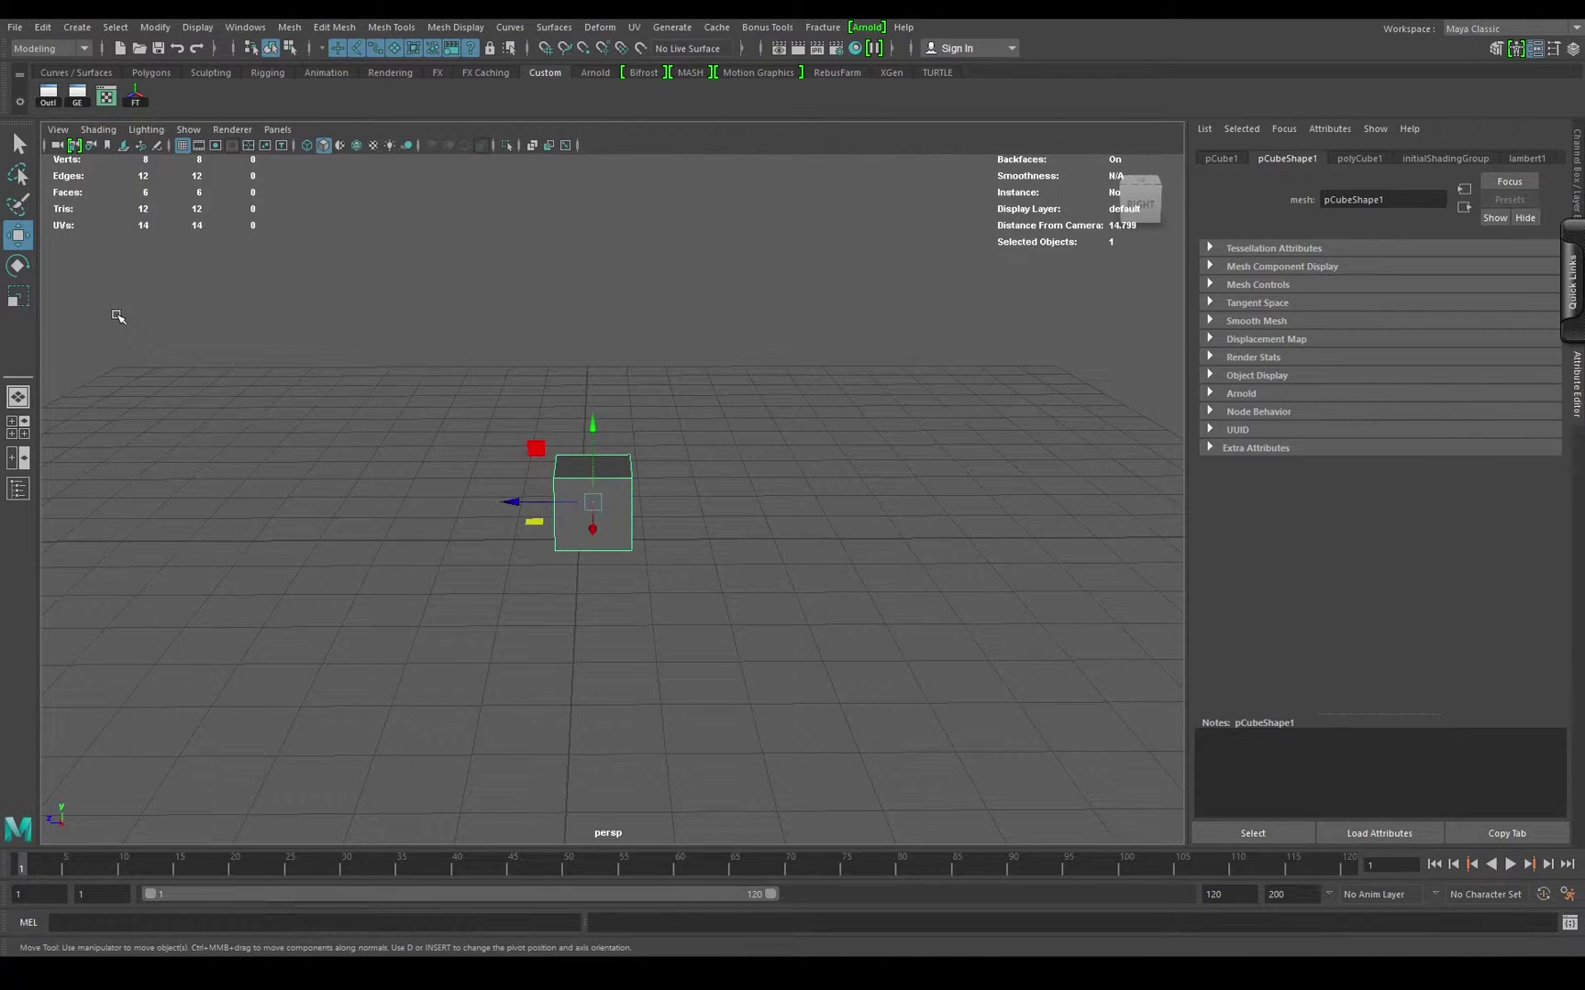
Step: Try rotating the cube about single axes with the Rotate tool, including about -88° around Z, and undo each rotation
left_click(17, 268)
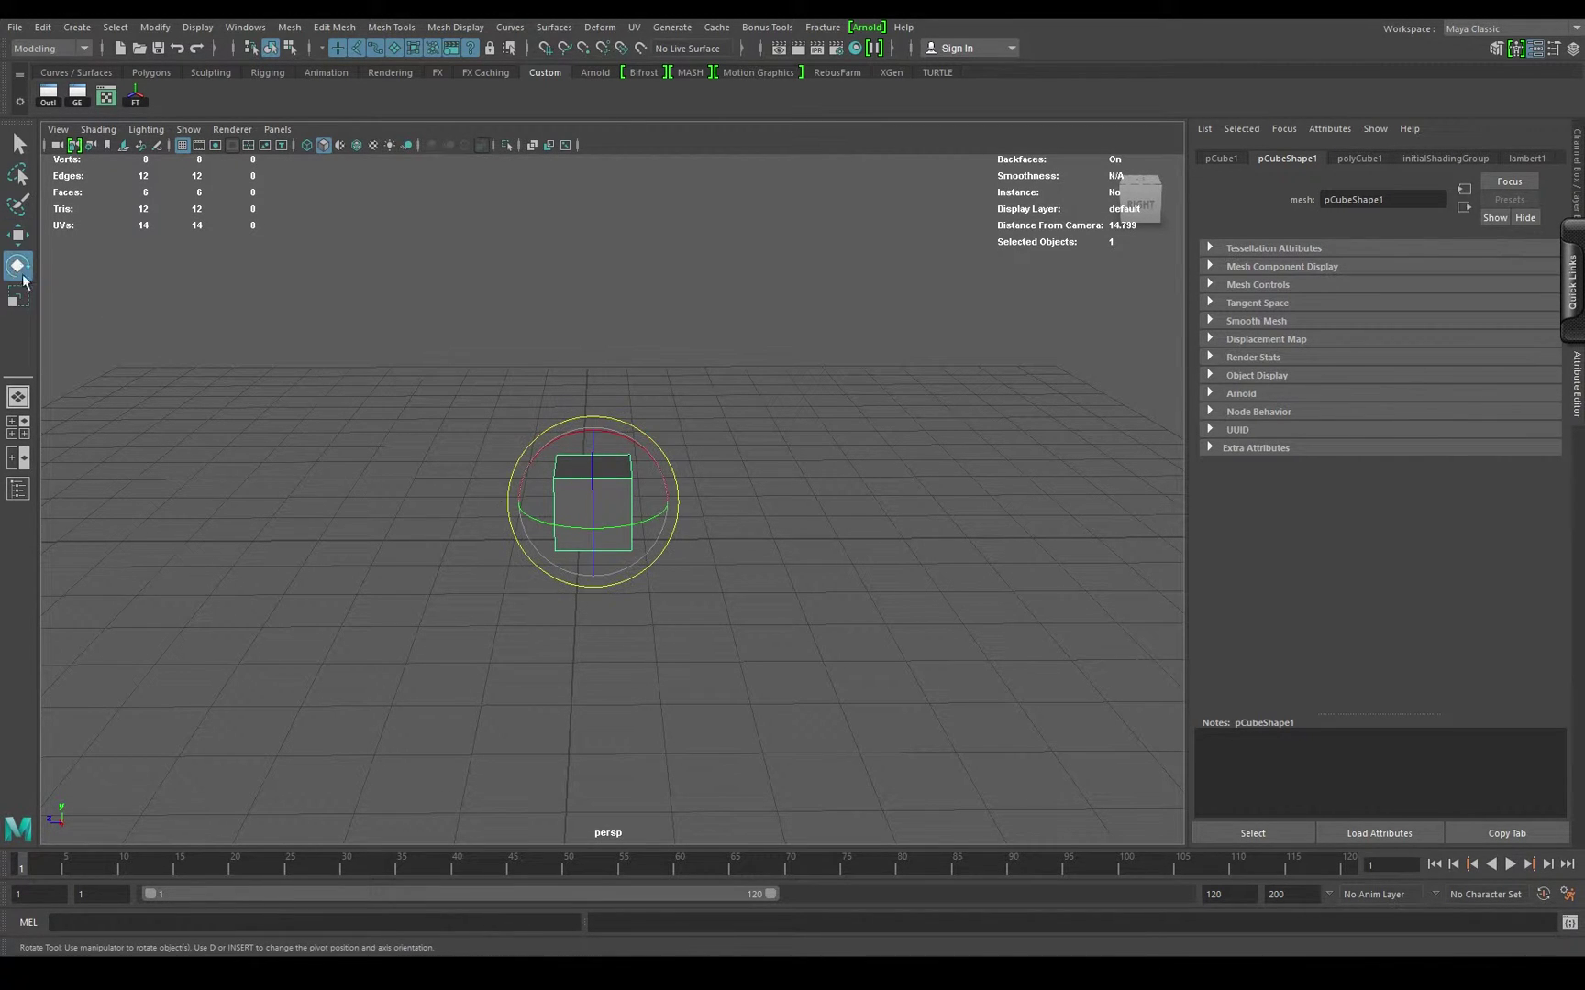
left_click_drag(617, 437, 509, 521)
key("ctrl+z")
left_click_drag(534, 461, 509, 539)
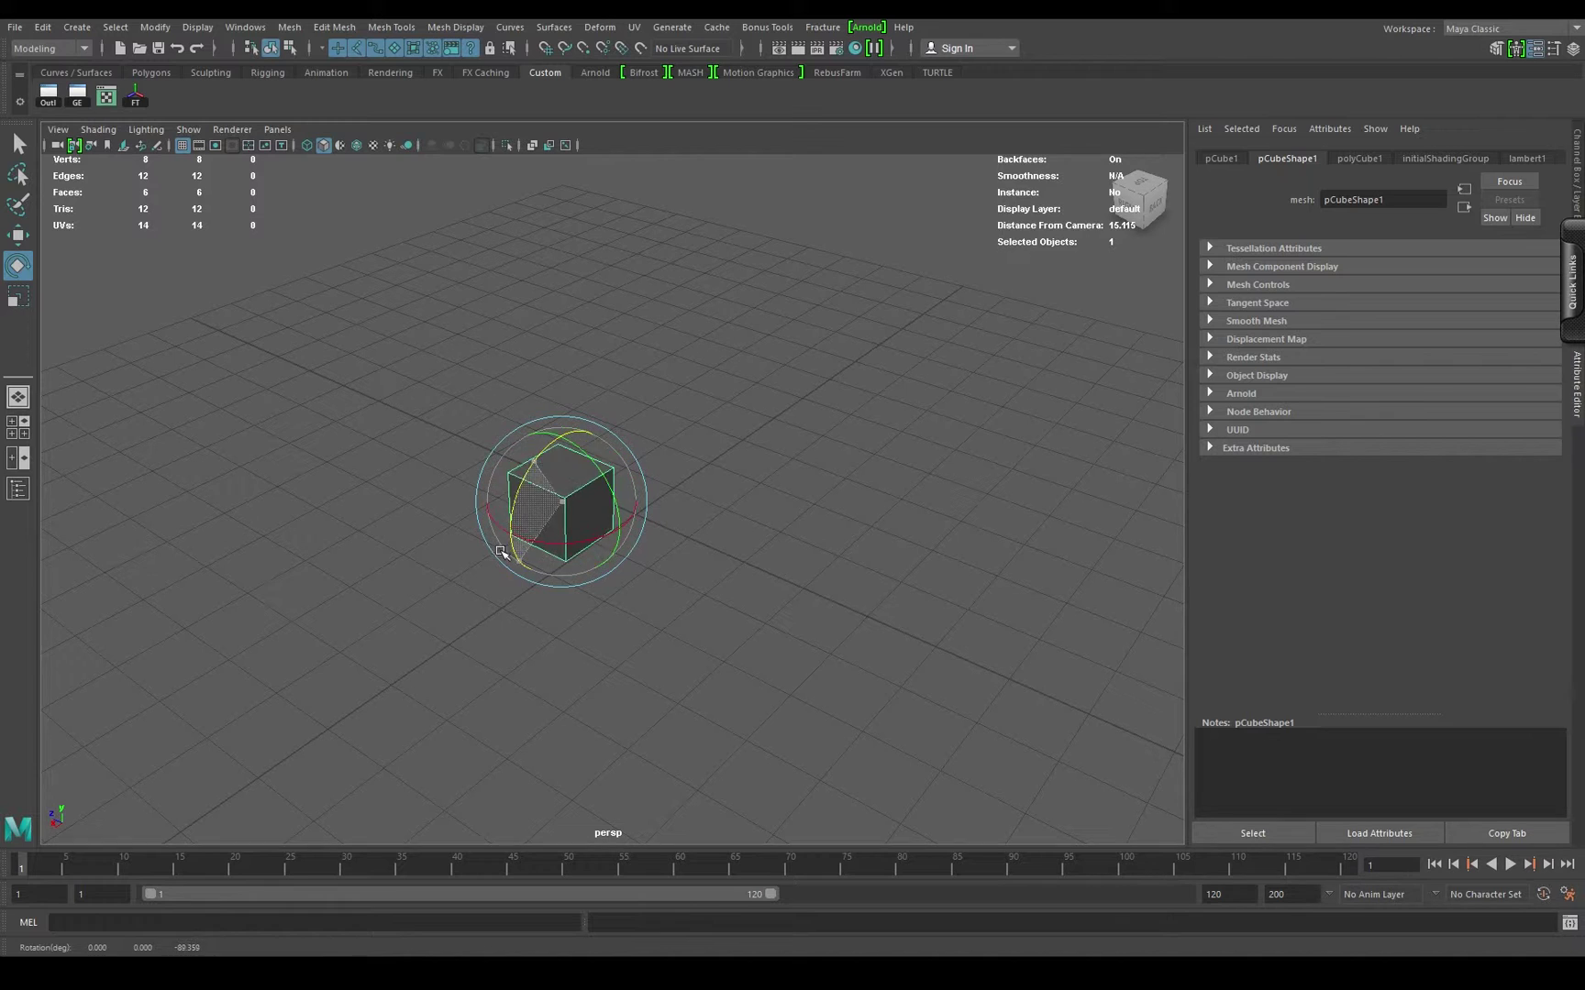
key("ctrl+z")
Step: Try rotating the cube freely around all axes by about -32°, 29° and 76°, and undo the rotation
left_click_drag(566, 594, 636, 547, "alt")
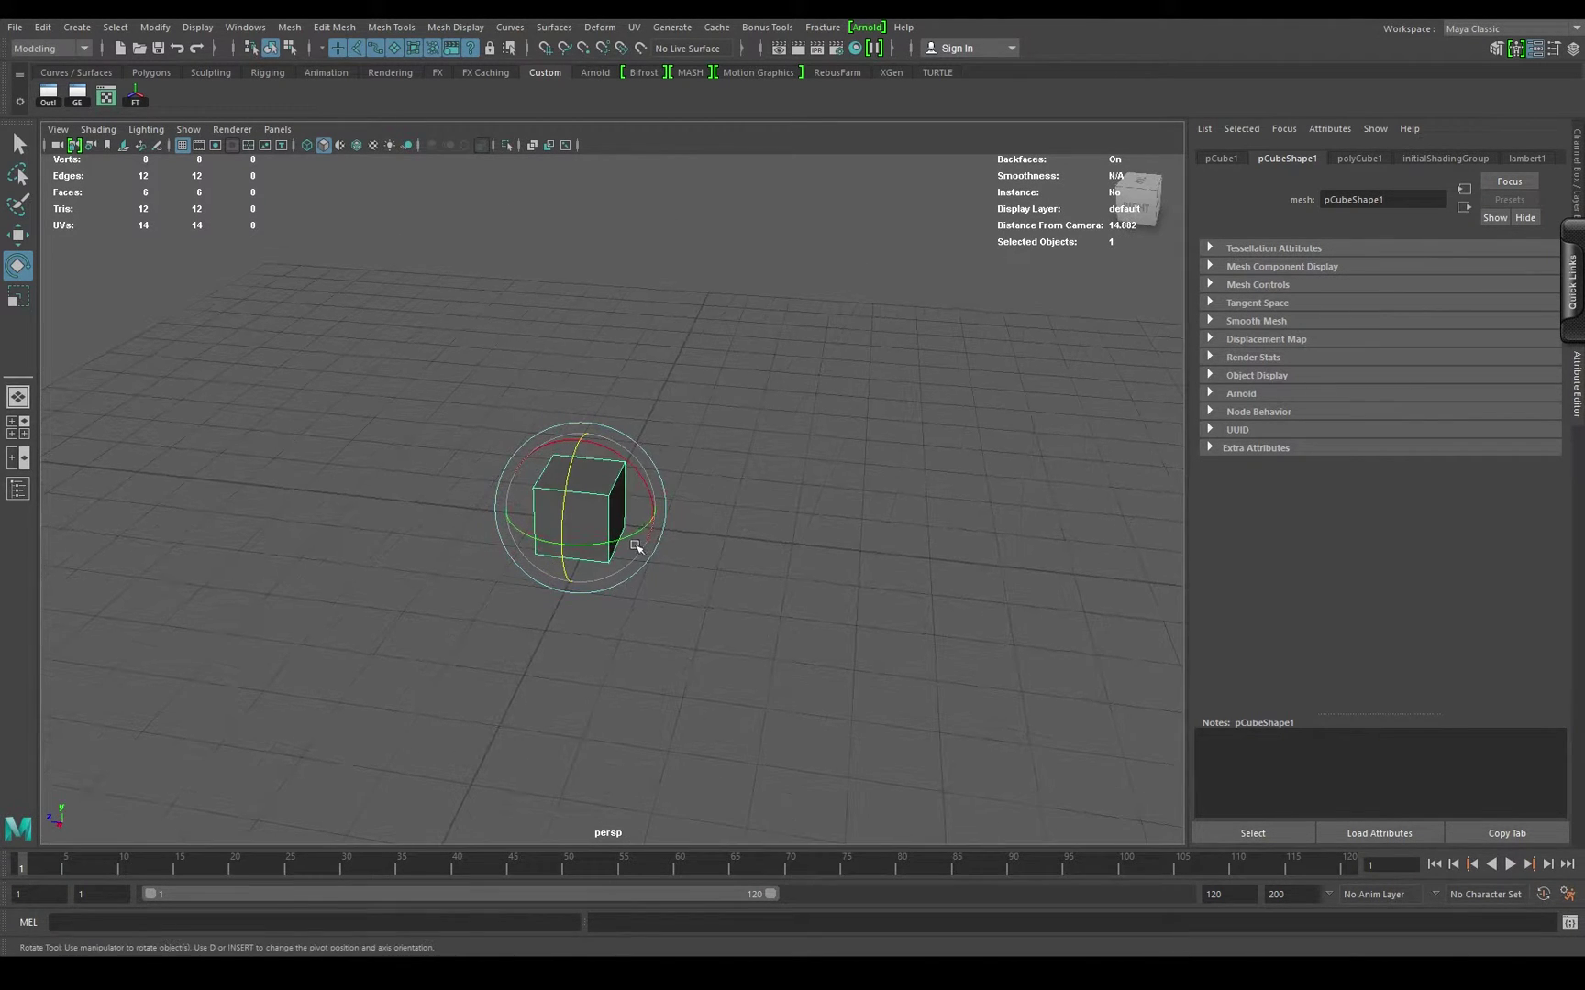
left_click_drag(637, 444, 949, 602, "alt")
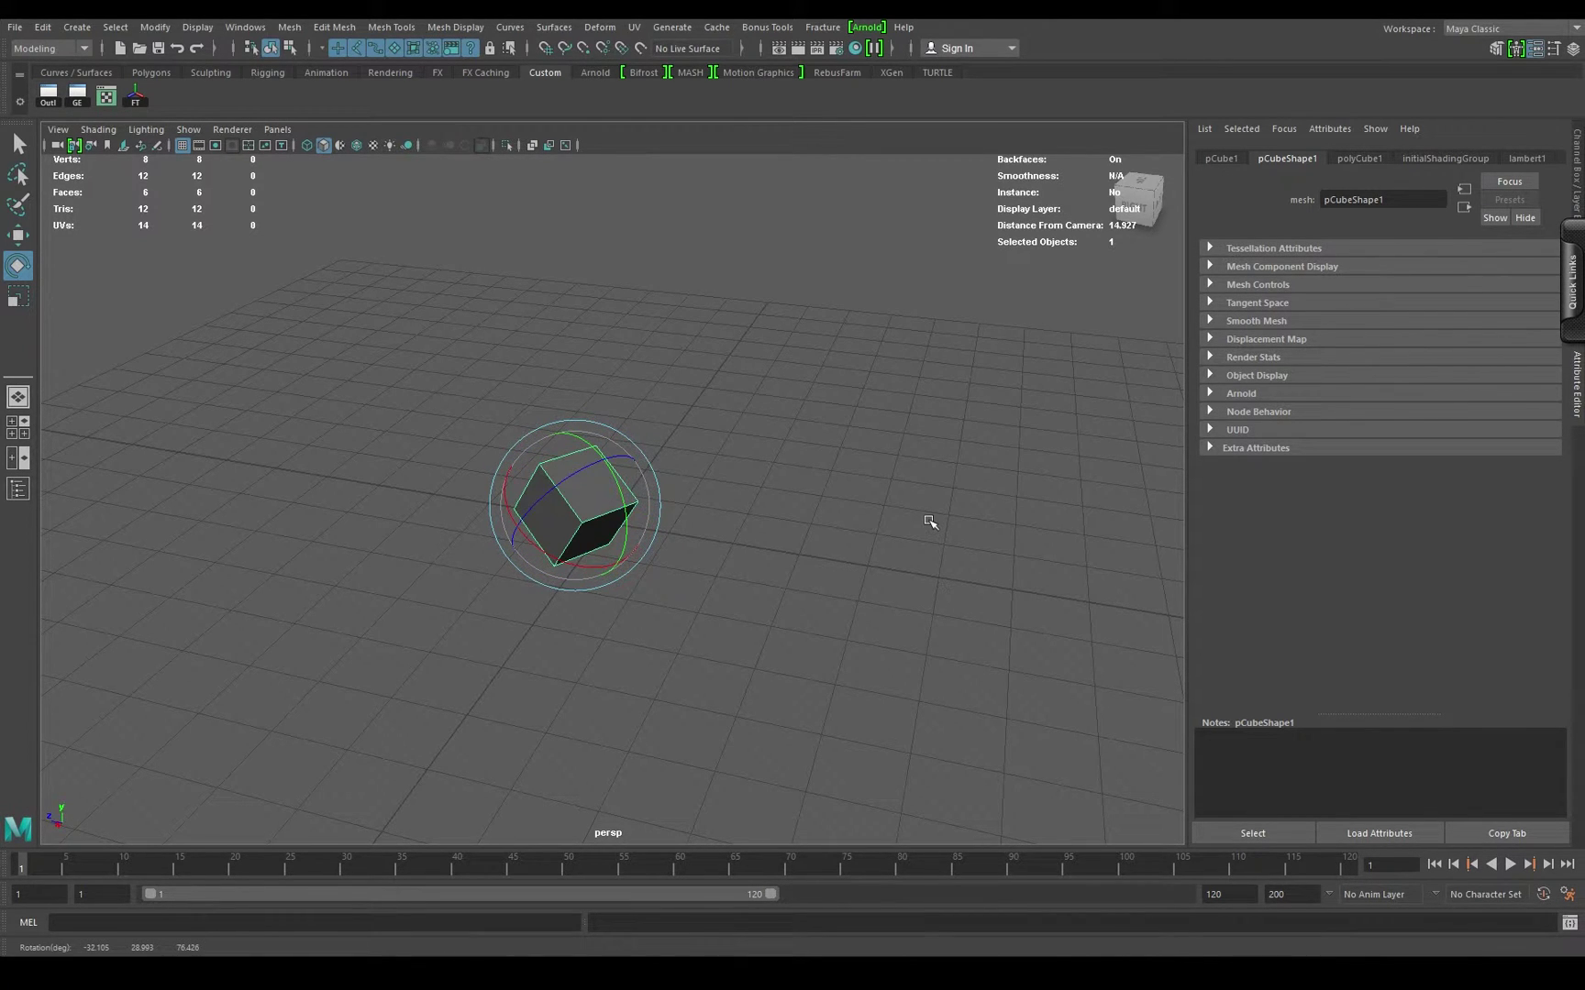
key("ctrl+z")
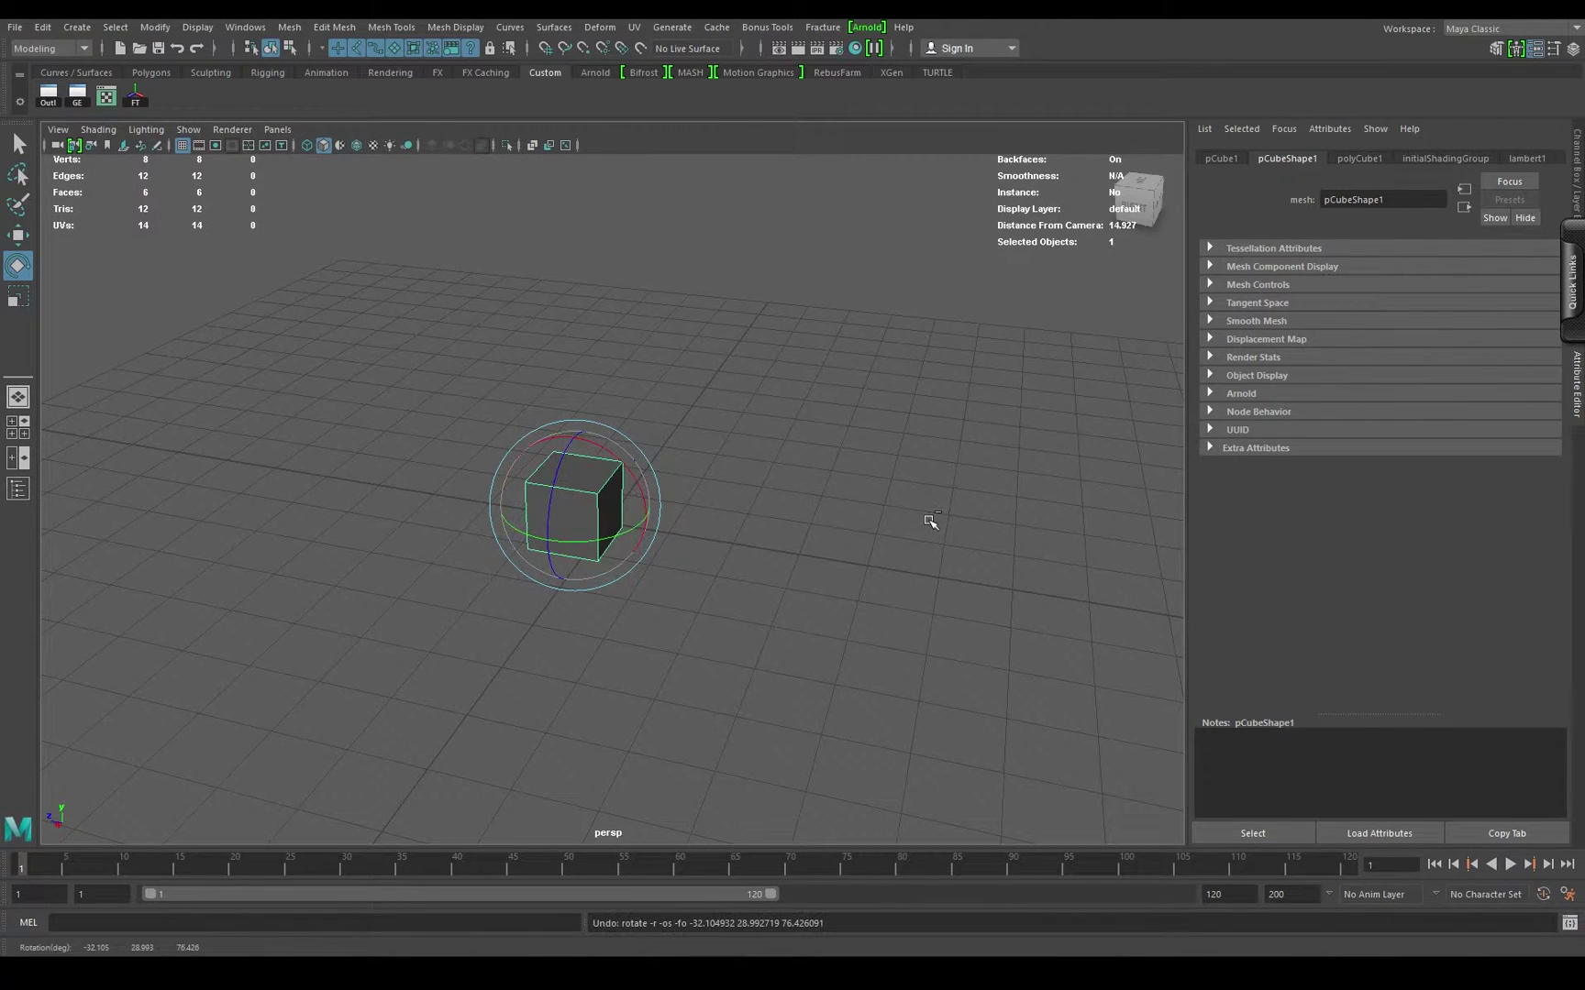
Step: Scale the cube along its Y, Z and X axes with the Scale tool, to about 2.78, 1.18 and 1.67 in X, Y and Z
left_click(16, 299)
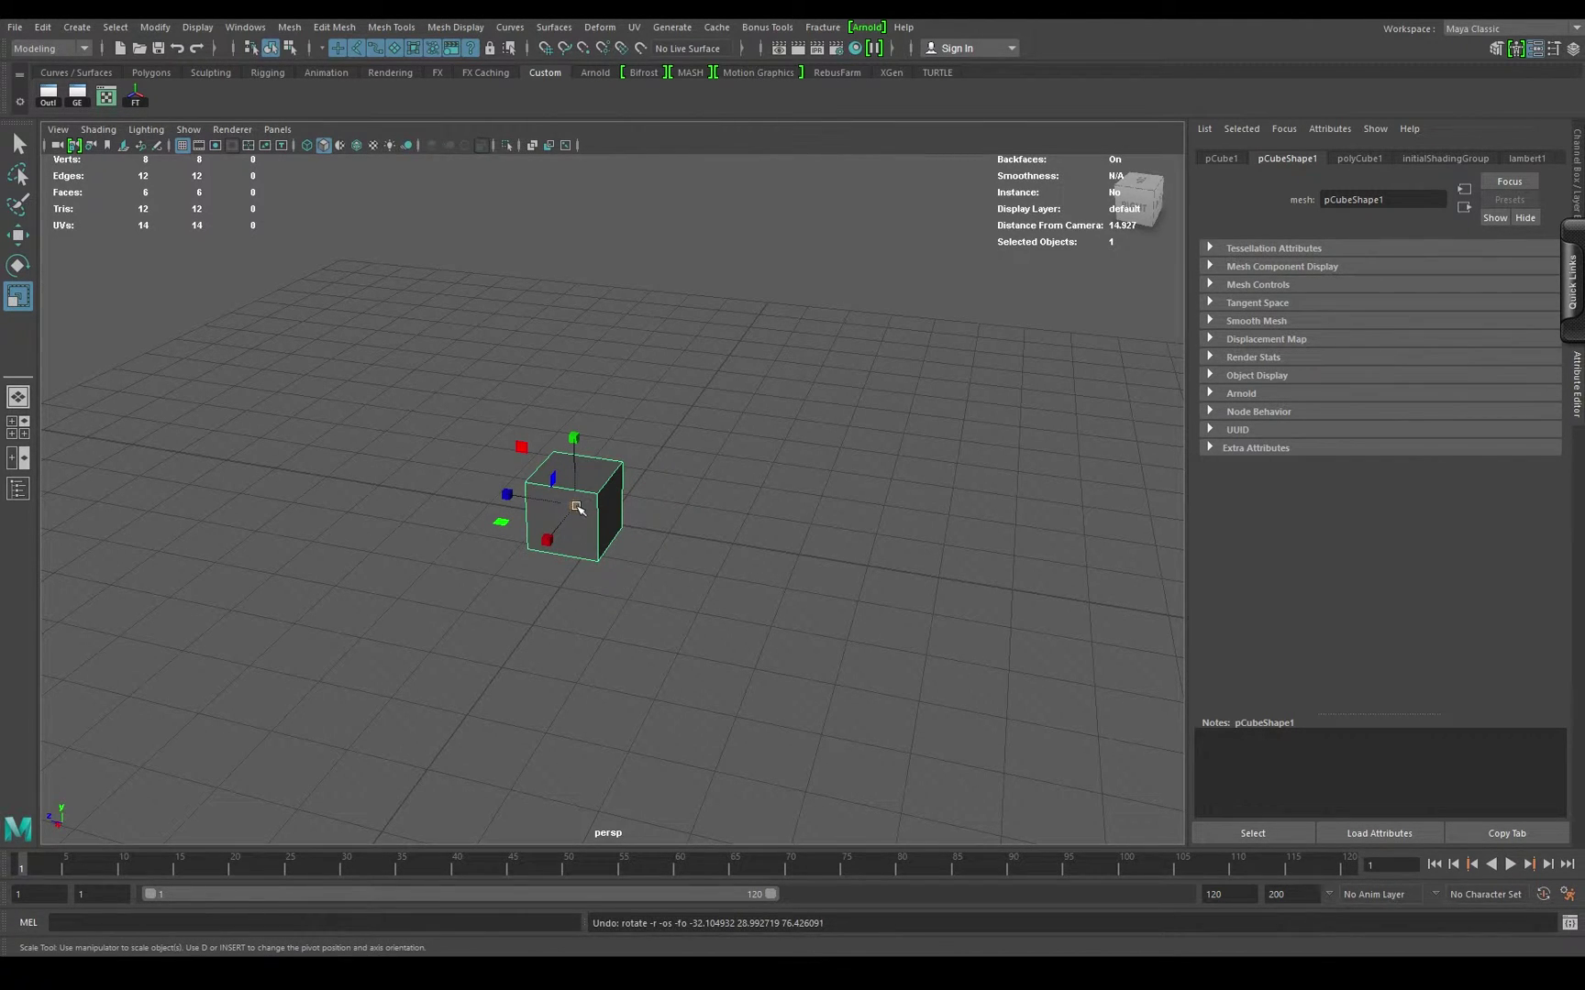
left_click_drag(576, 507, 564, 431)
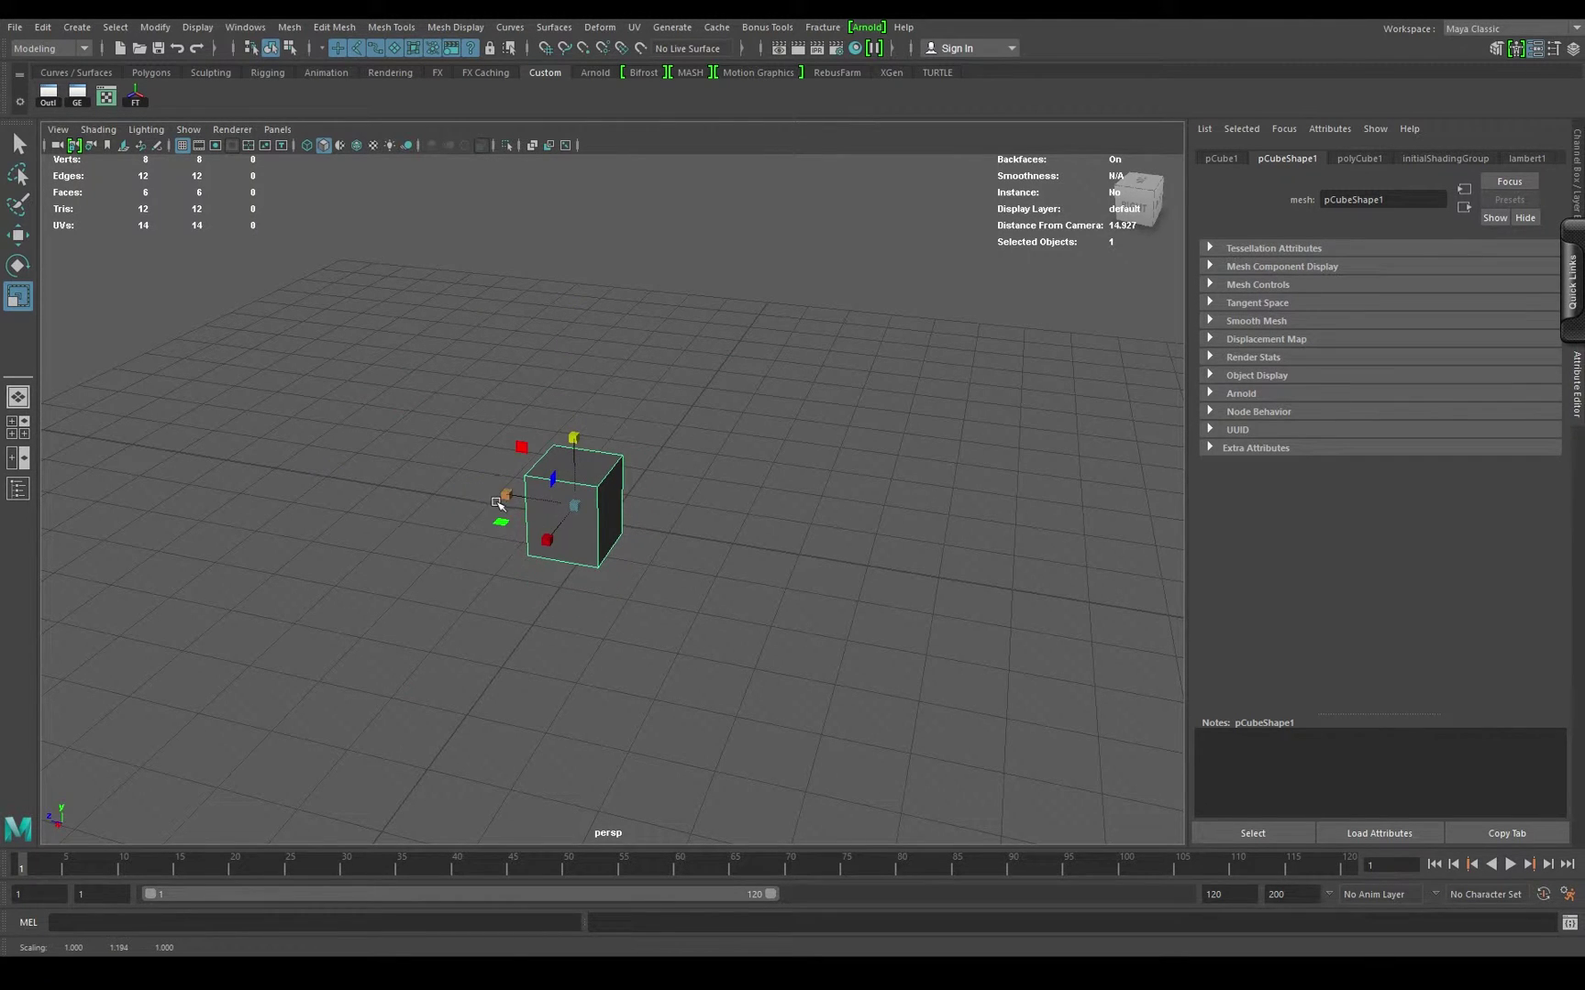
mouse_move(497, 503)
left_mouse_down()
mouse_move(370, 475)
mouse_move(493, 531)
left_mouse_up()
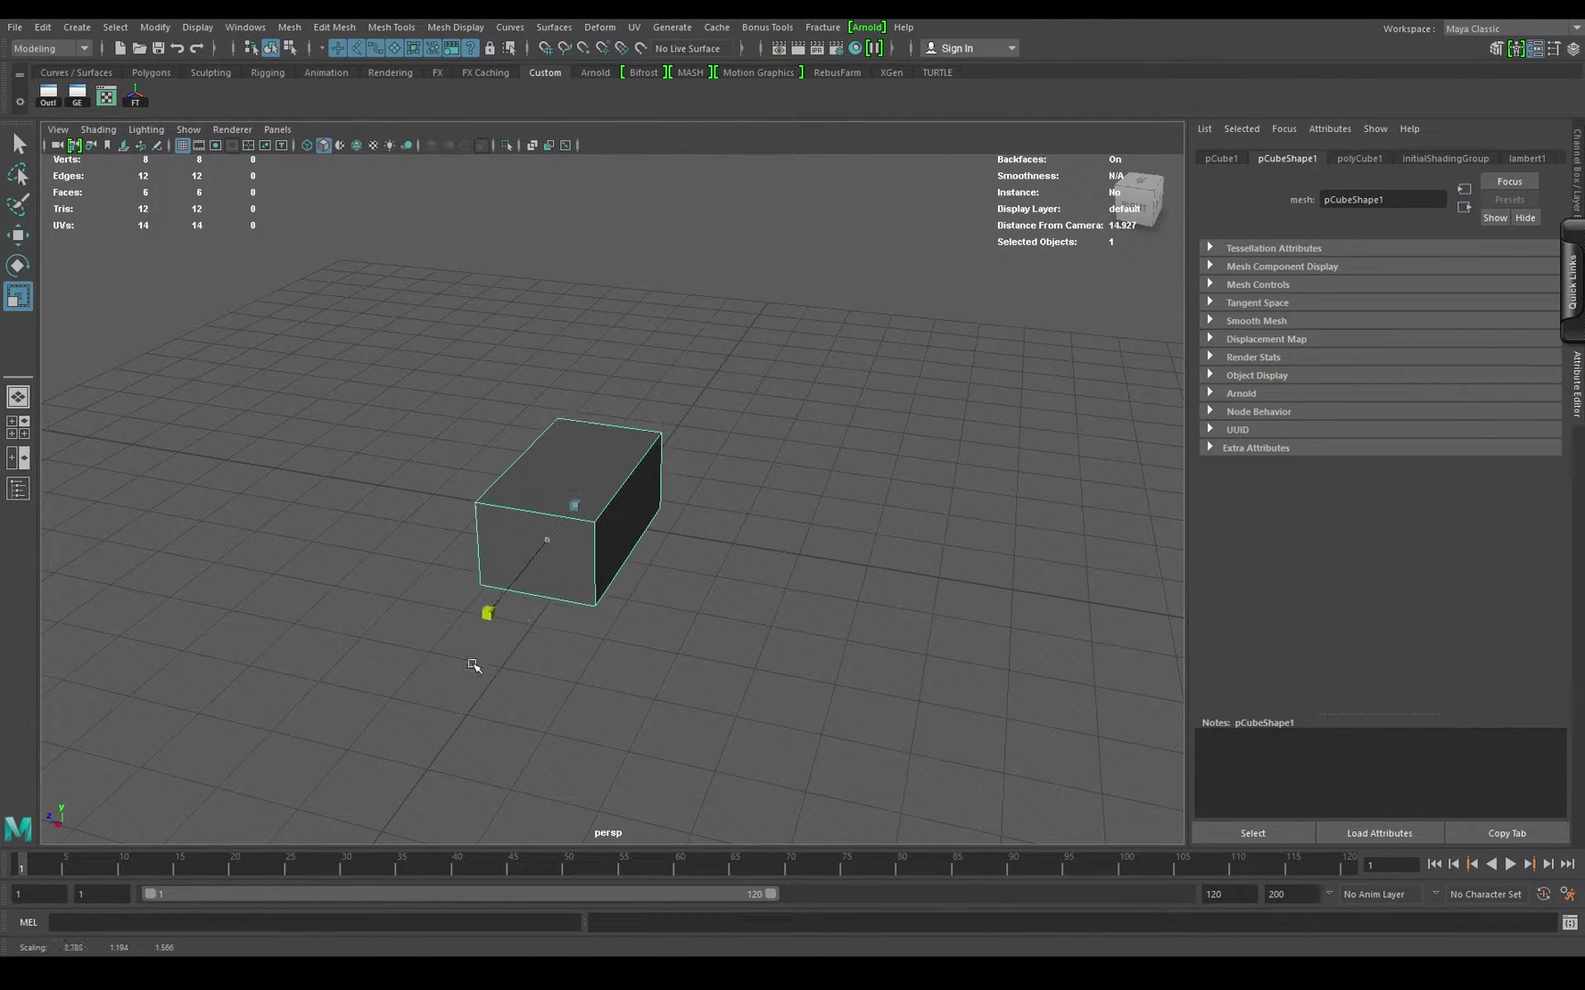
Step: Scale the cube along two axes at once with the Scale tool's plane handles, to about 4.41, 4.83 and 2.18 in X, Y and Z
left_click_drag(538, 637, 672, 641, "alt")
left_click_drag(559, 462, 504, 541)
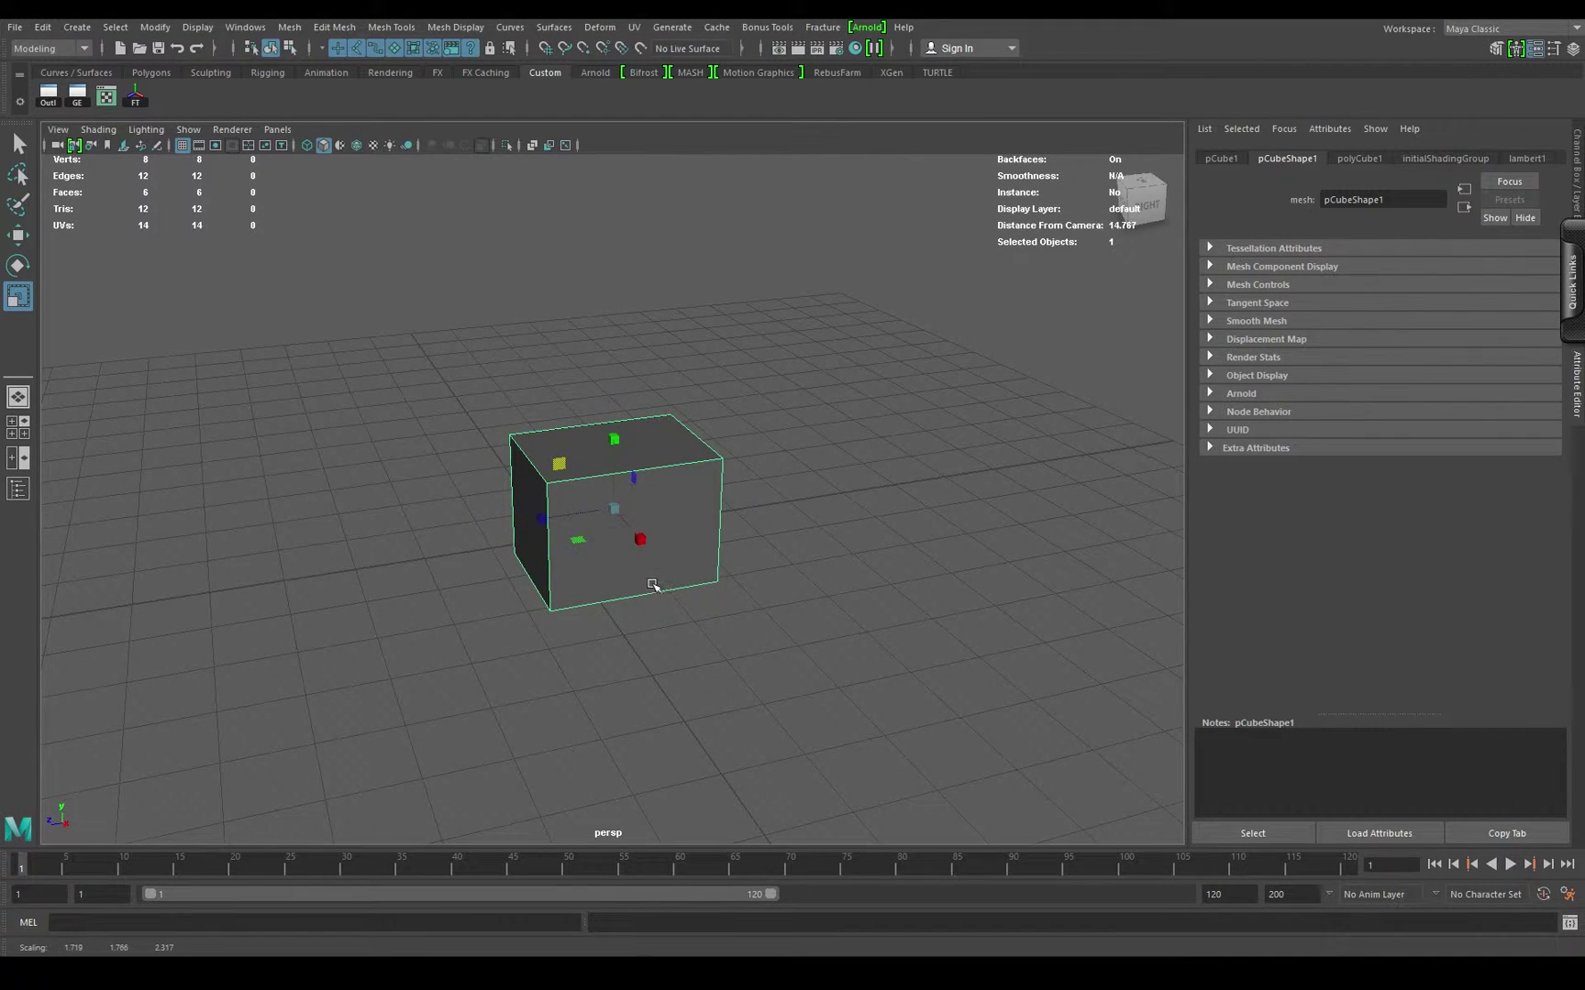
left_click_drag(653, 584, 772, 515)
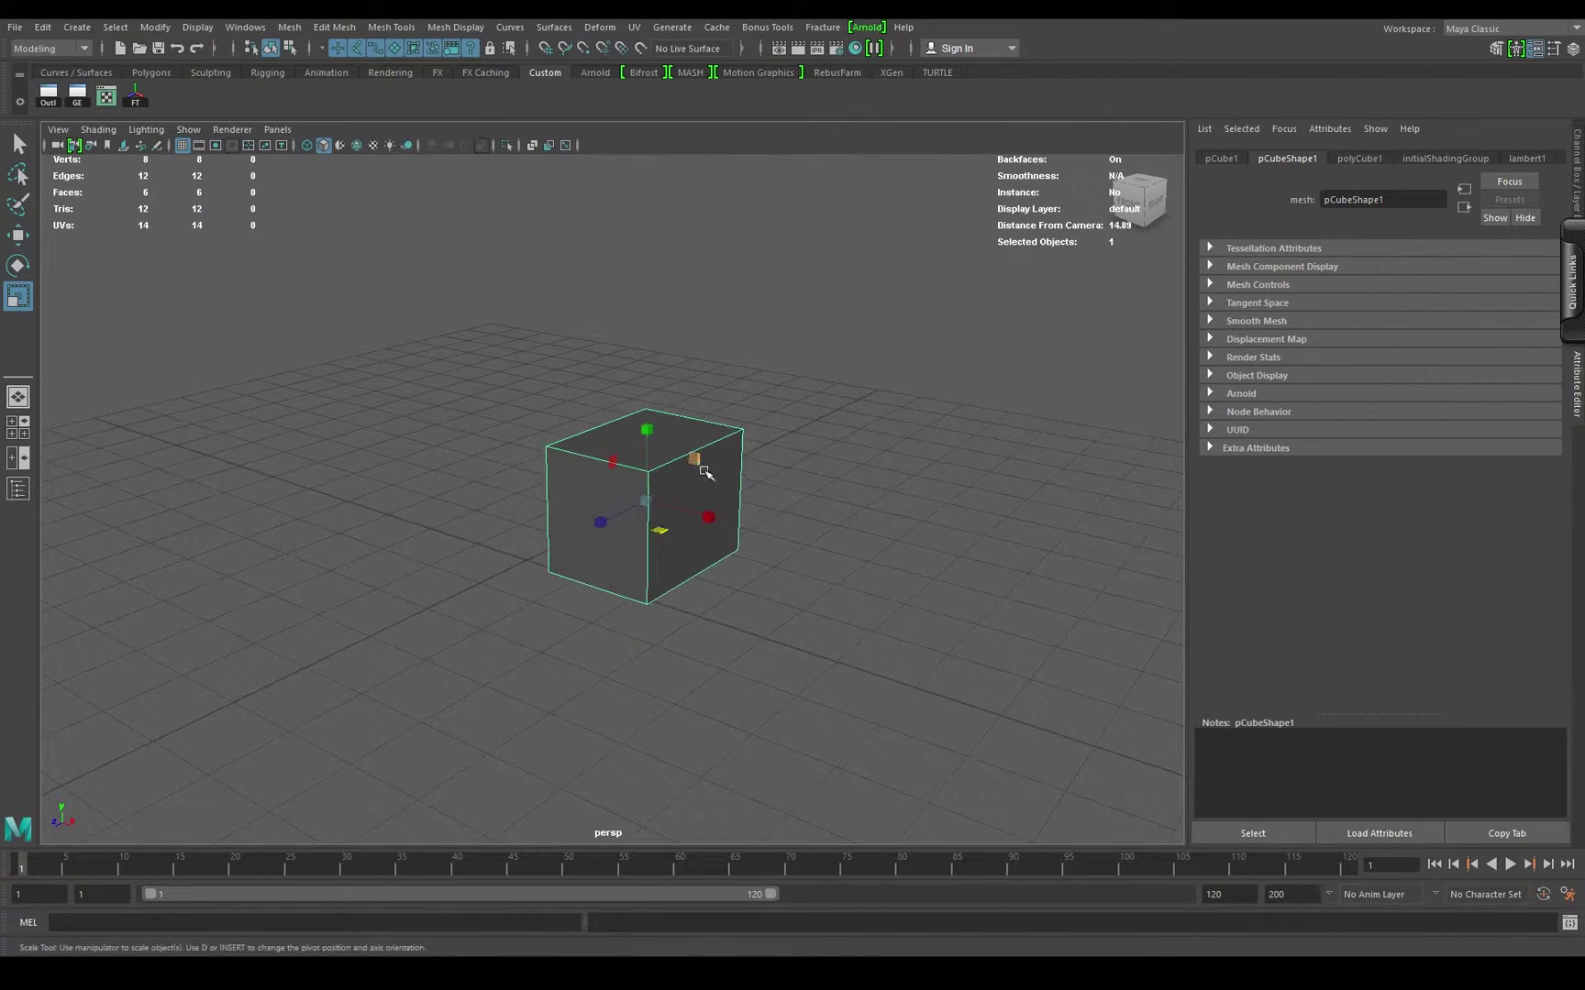
left_click_drag(696, 458, 552, 542)
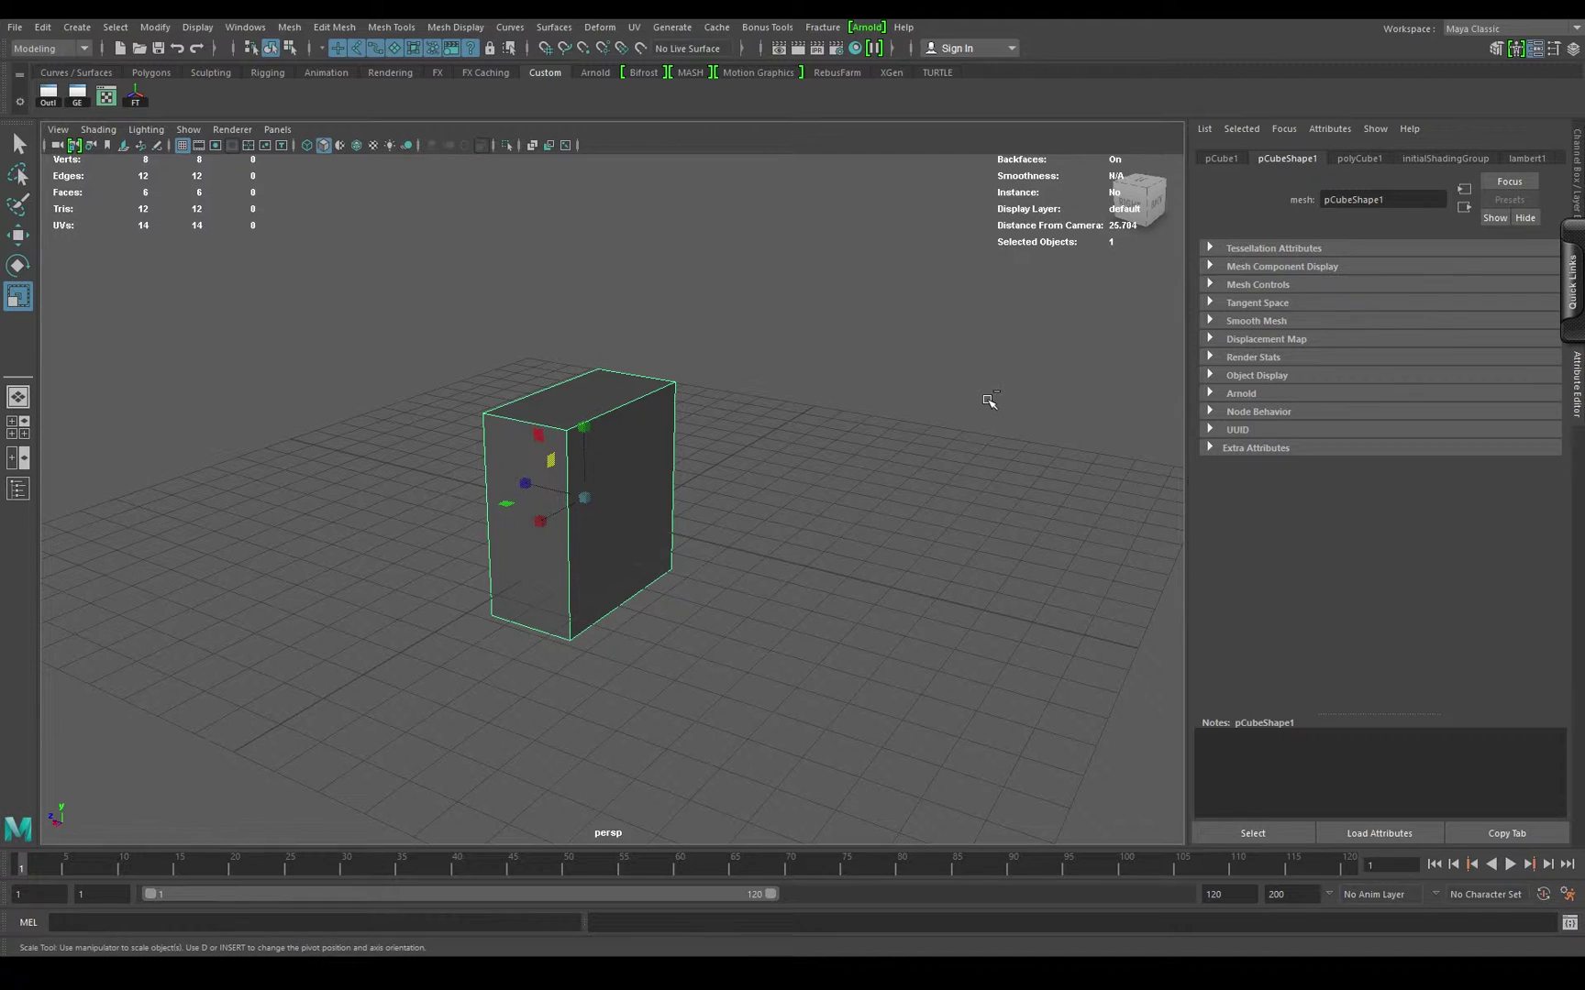
Step: Show the cube's attributes in the Channel Box and rename the object to Cube
key("ctrl+a")
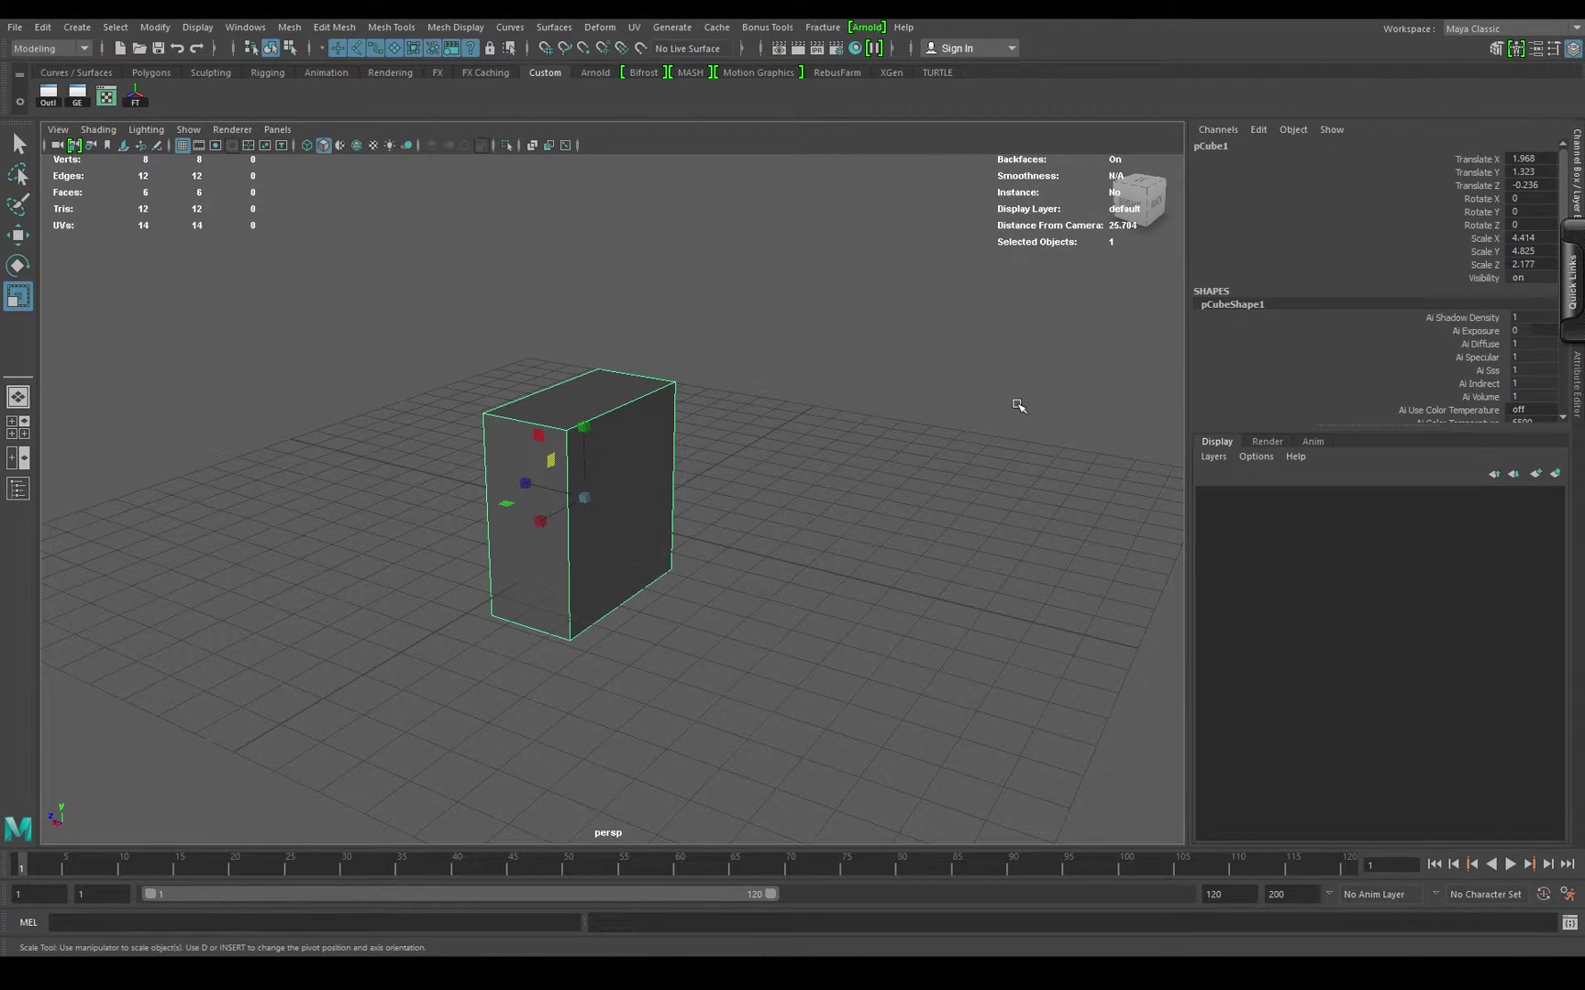
double_click(1213, 146)
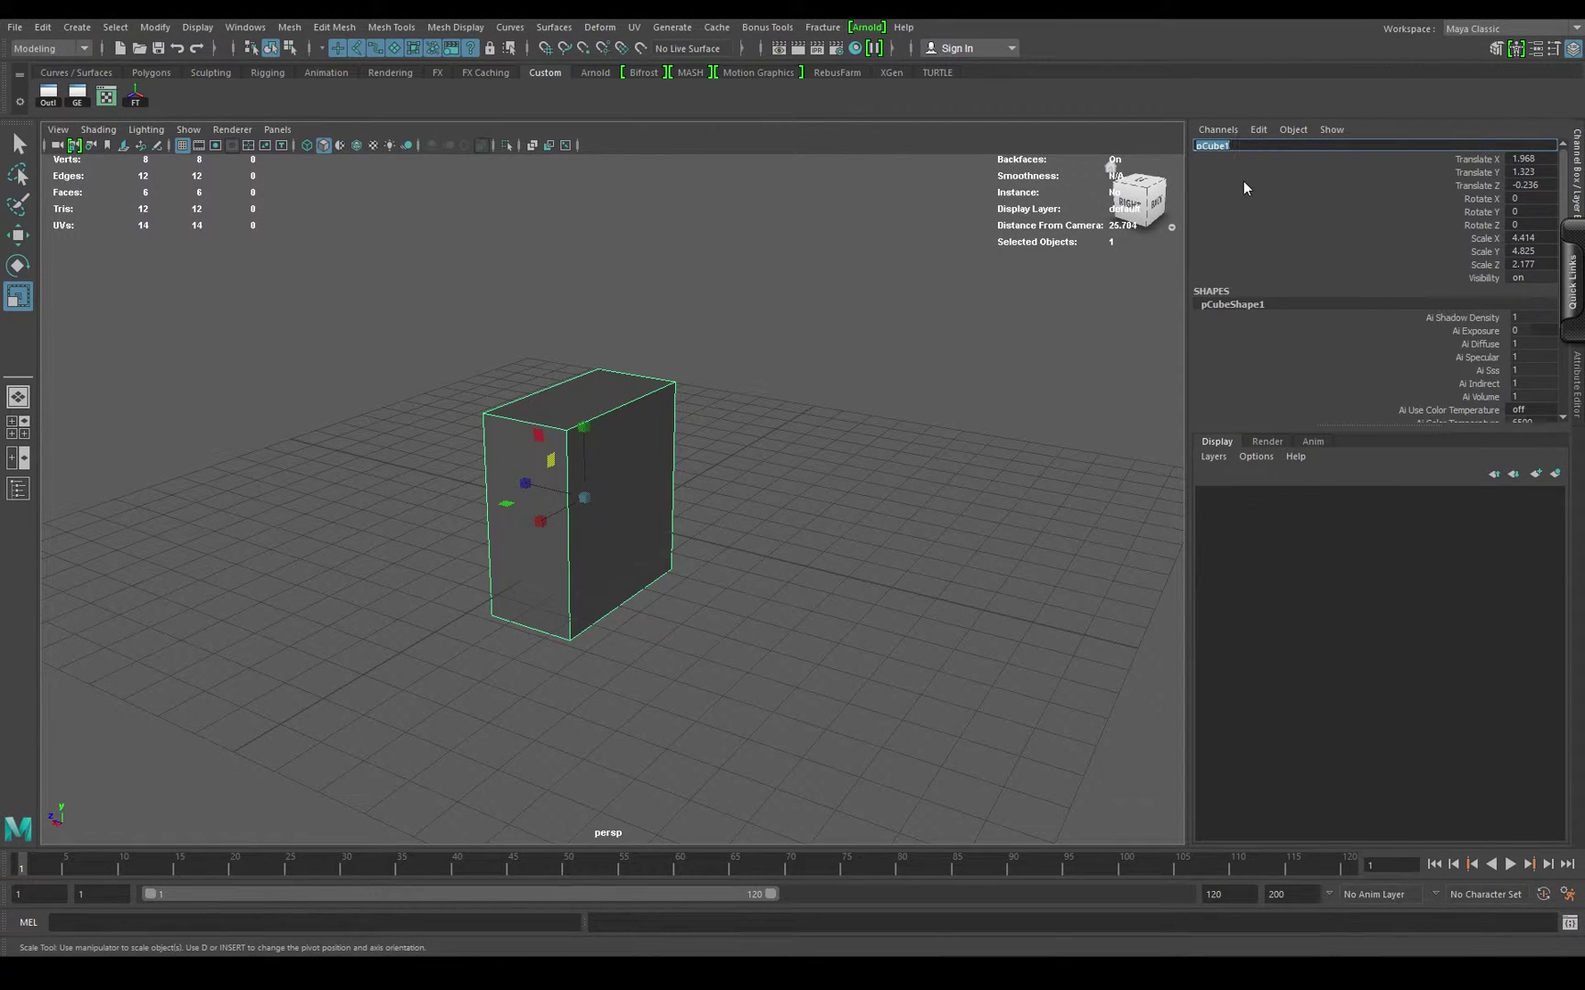
type("Cube")
key("Return")
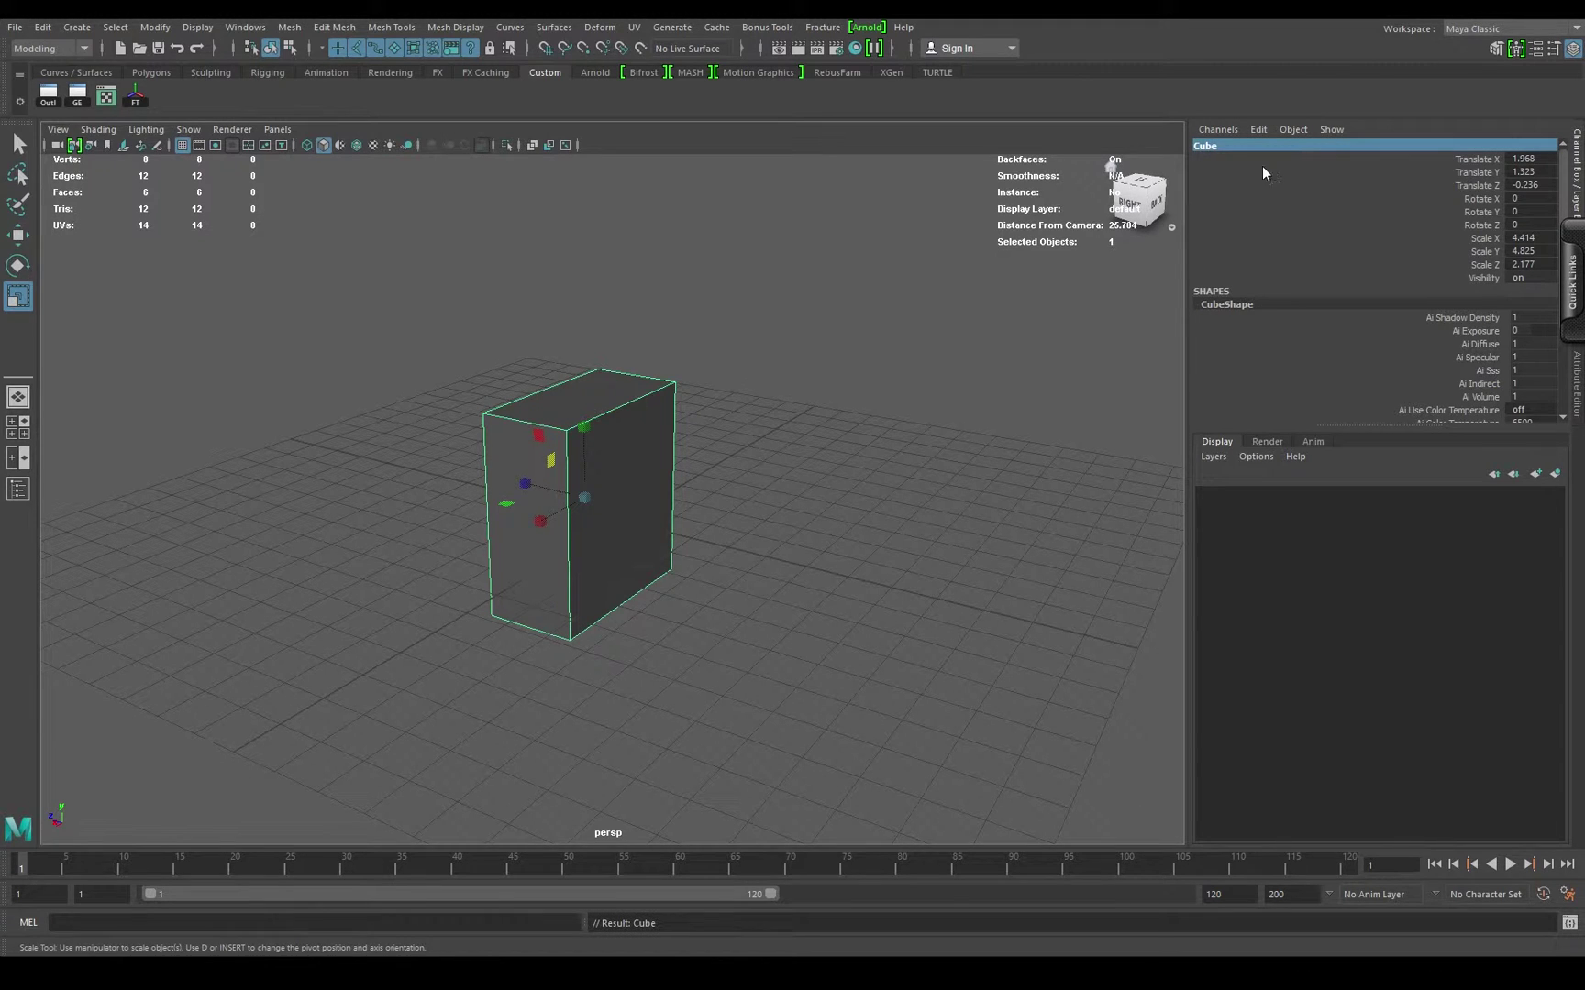
Step: Examine the cube's translate, rotate, scale and visibility attributes and their value fields in the Channel Box
left_click_drag(1492, 158, 1483, 187)
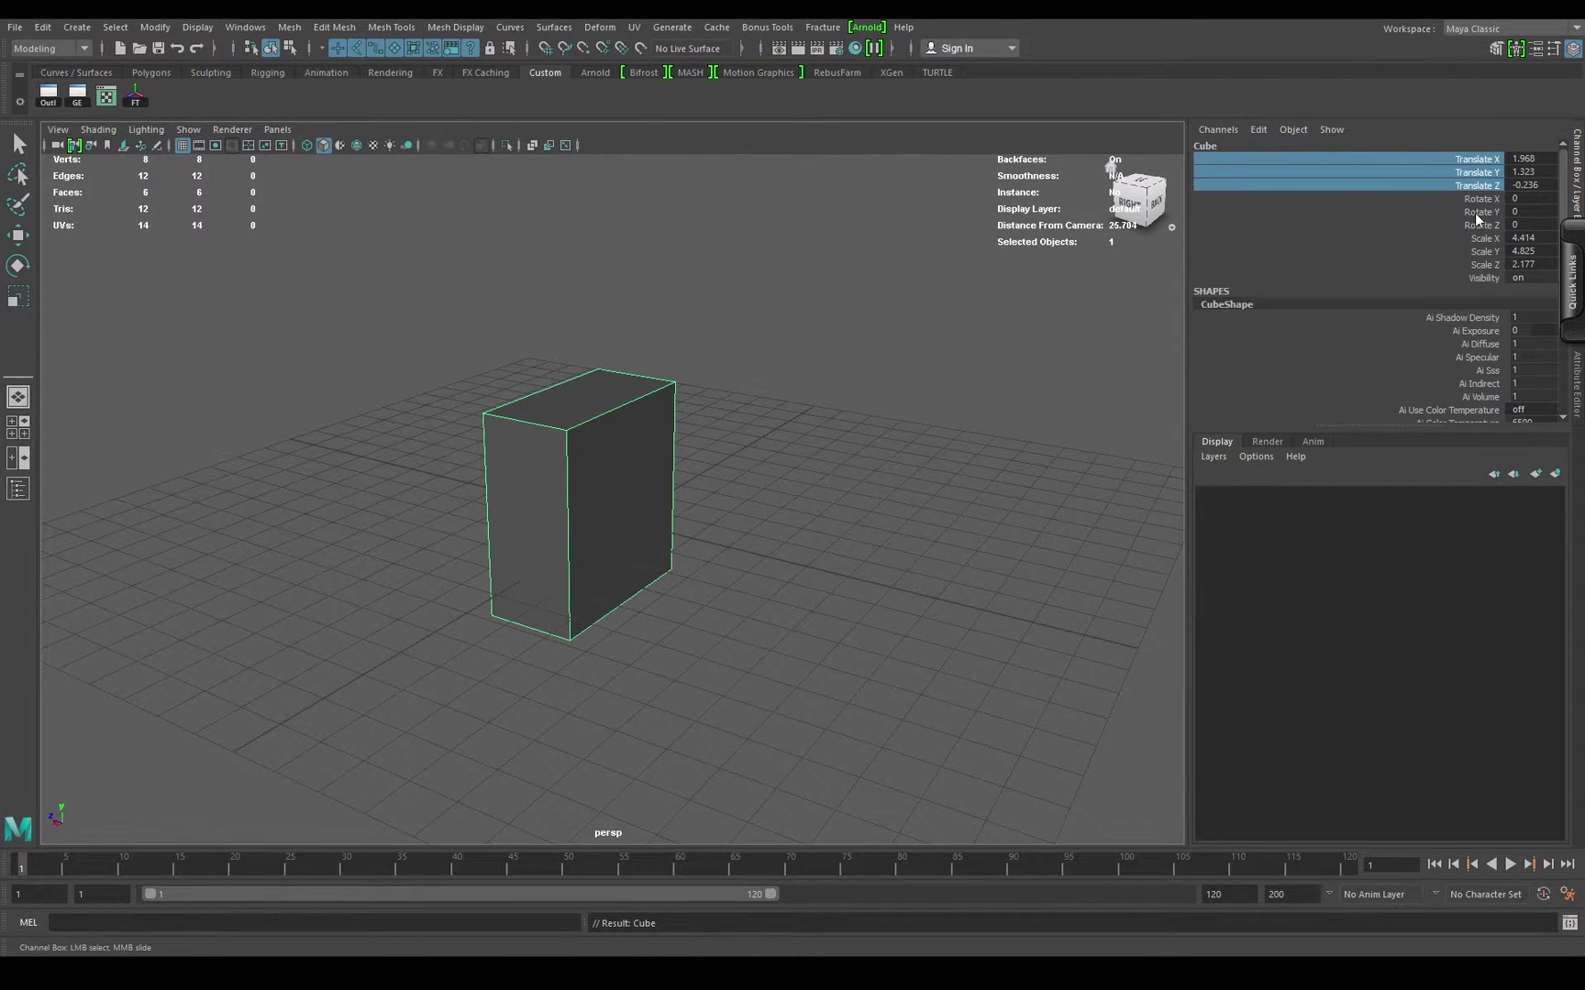
left_click(1477, 278)
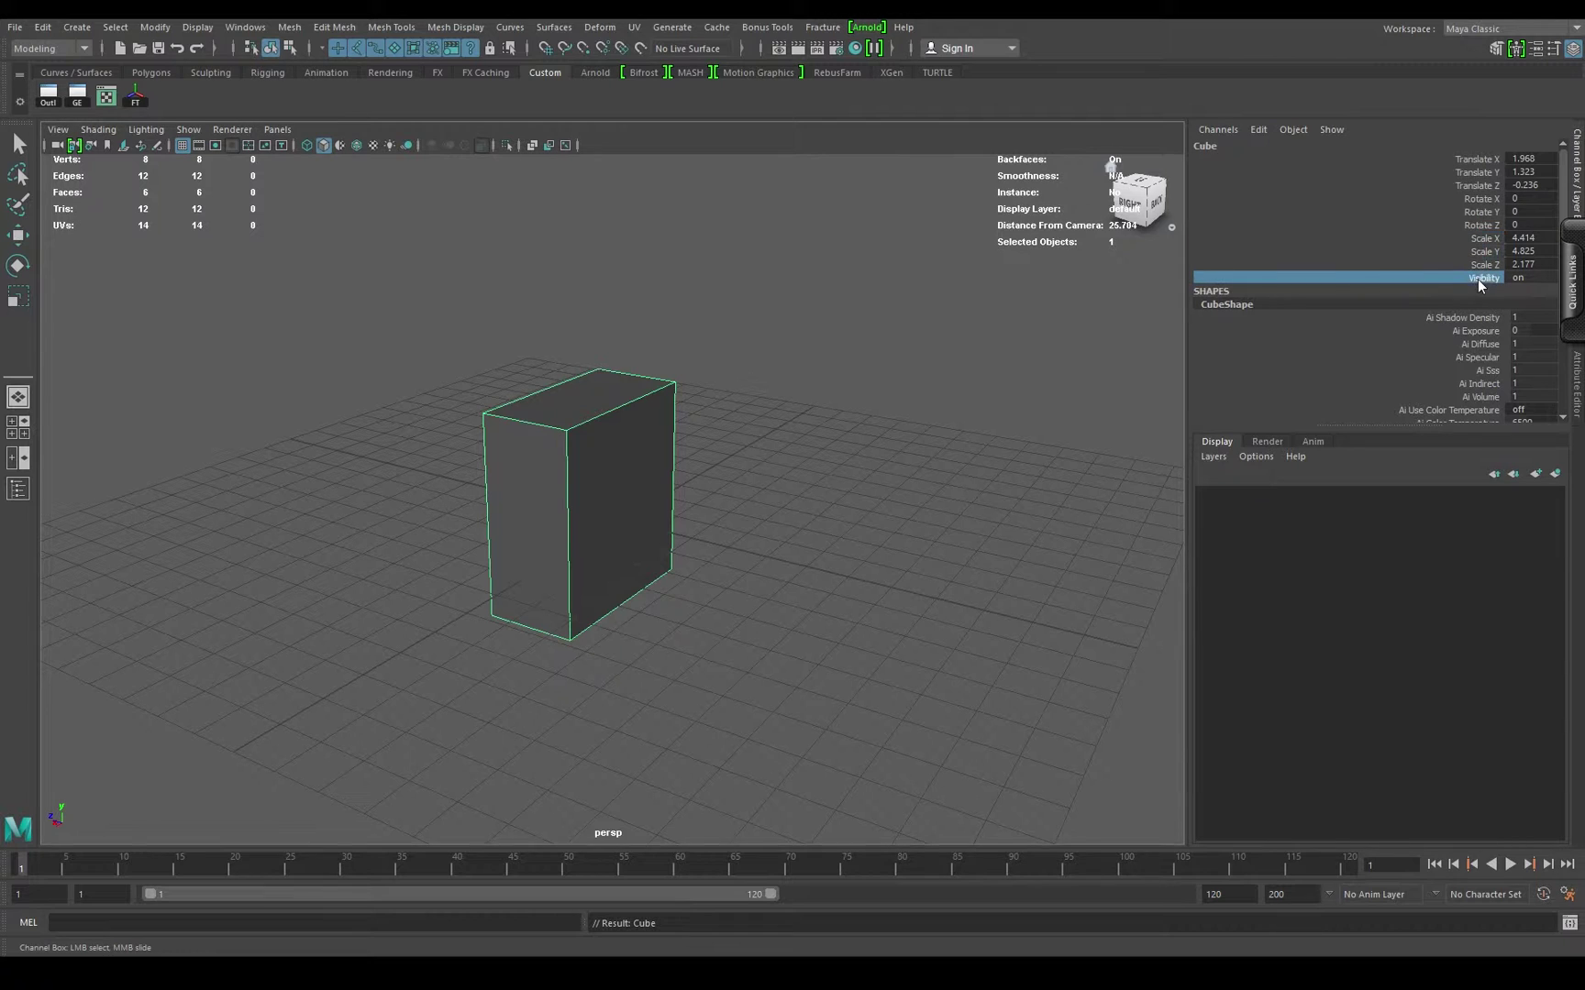
left_click_drag(640, 524, 647, 465, "alt")
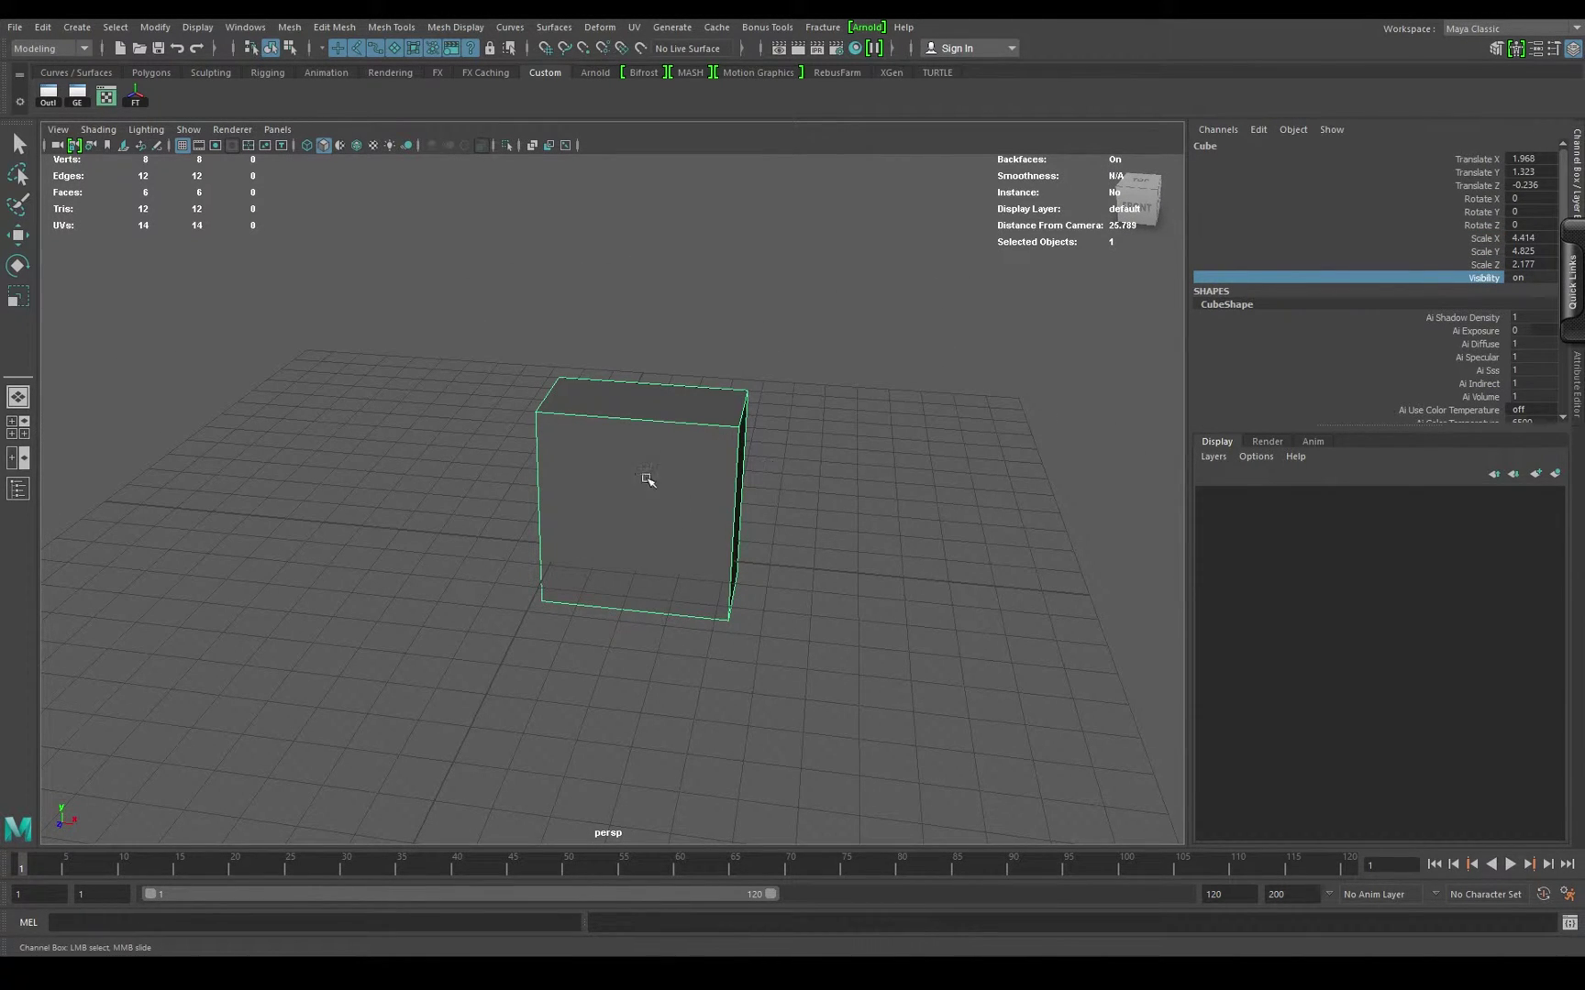
left_click_drag(754, 502, 826, 550, "alt")
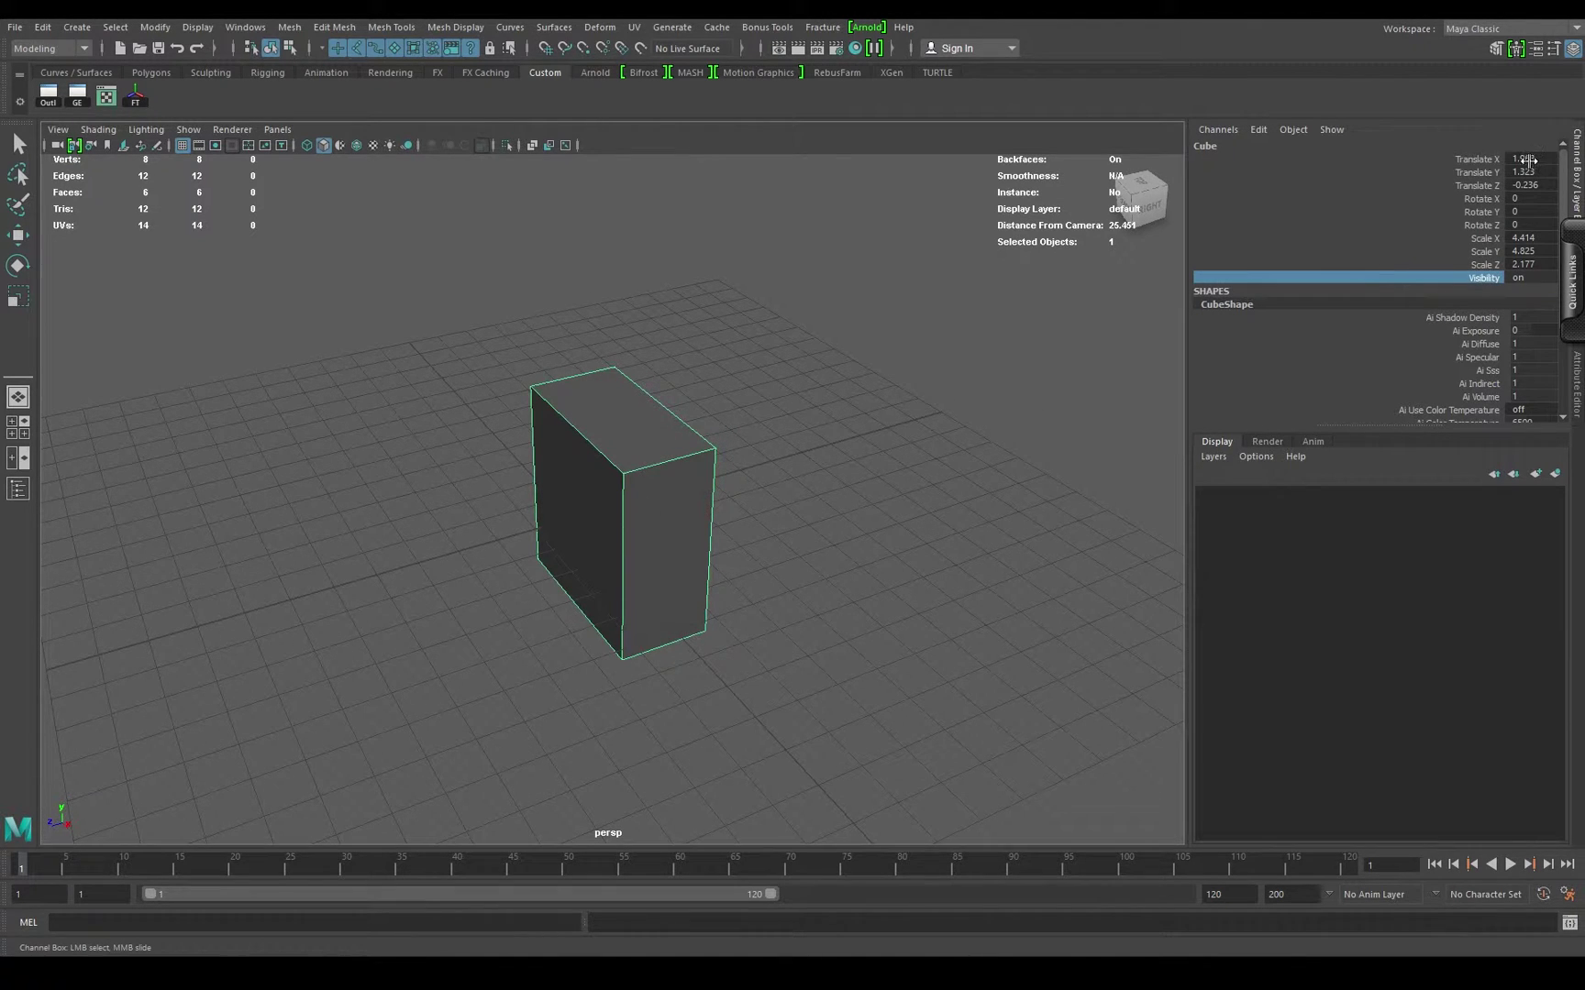
left_click_drag(1528, 157, 1529, 190)
double_click(1529, 186)
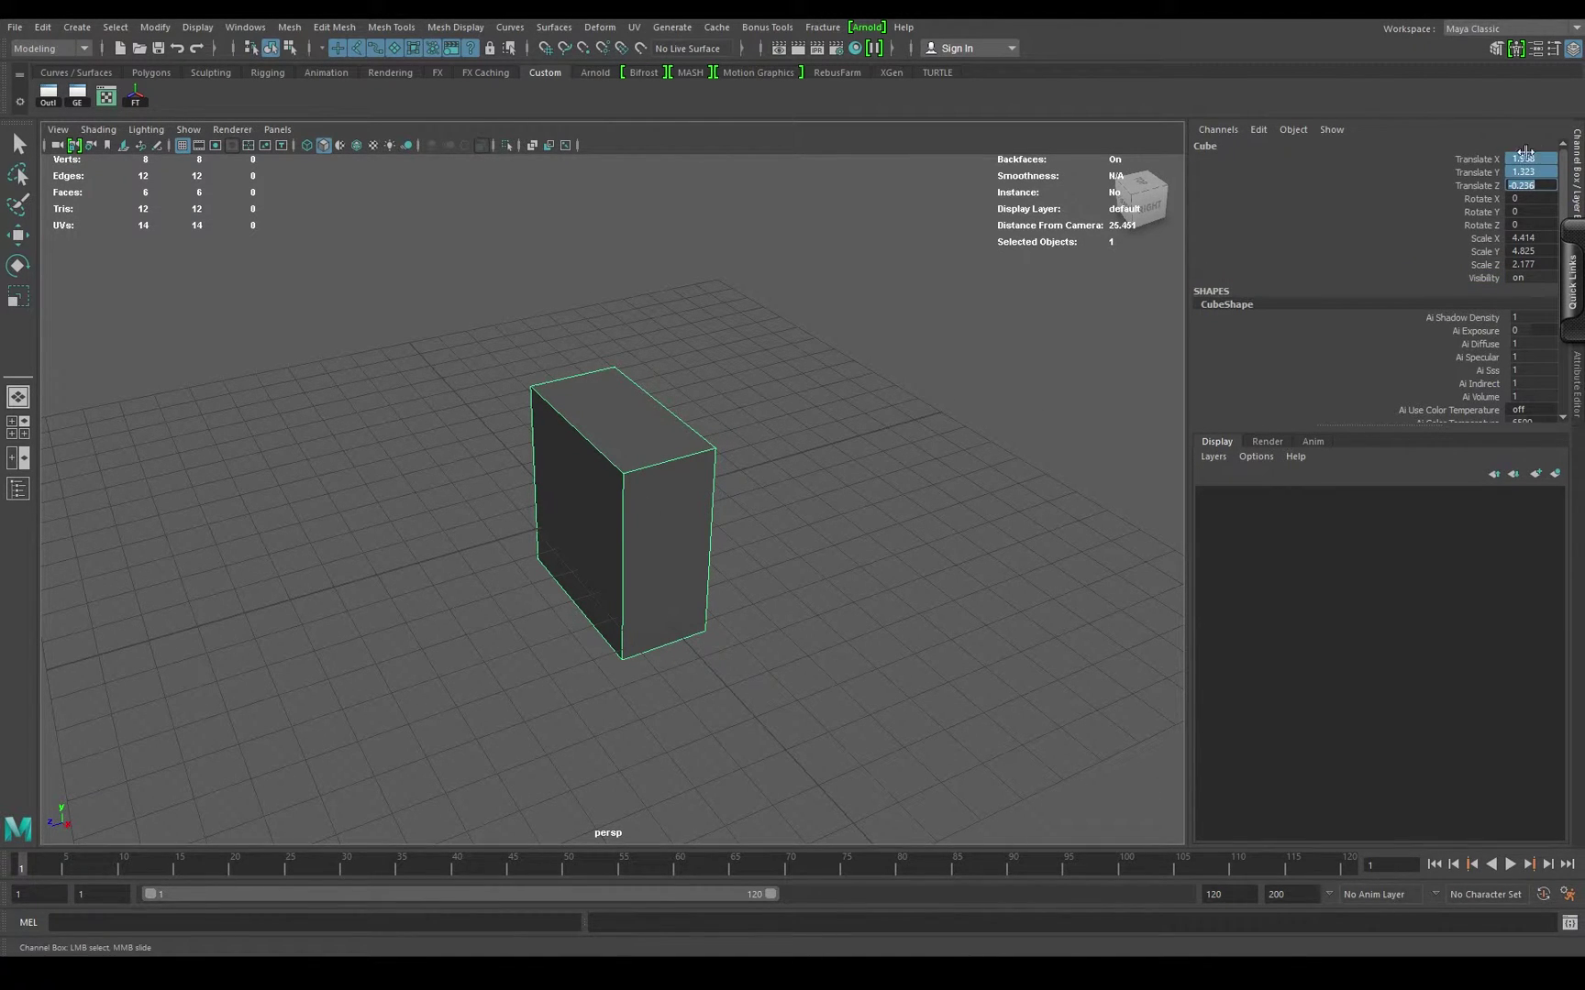
left_click_drag(1530, 199, 1530, 277)
double_click(1529, 277)
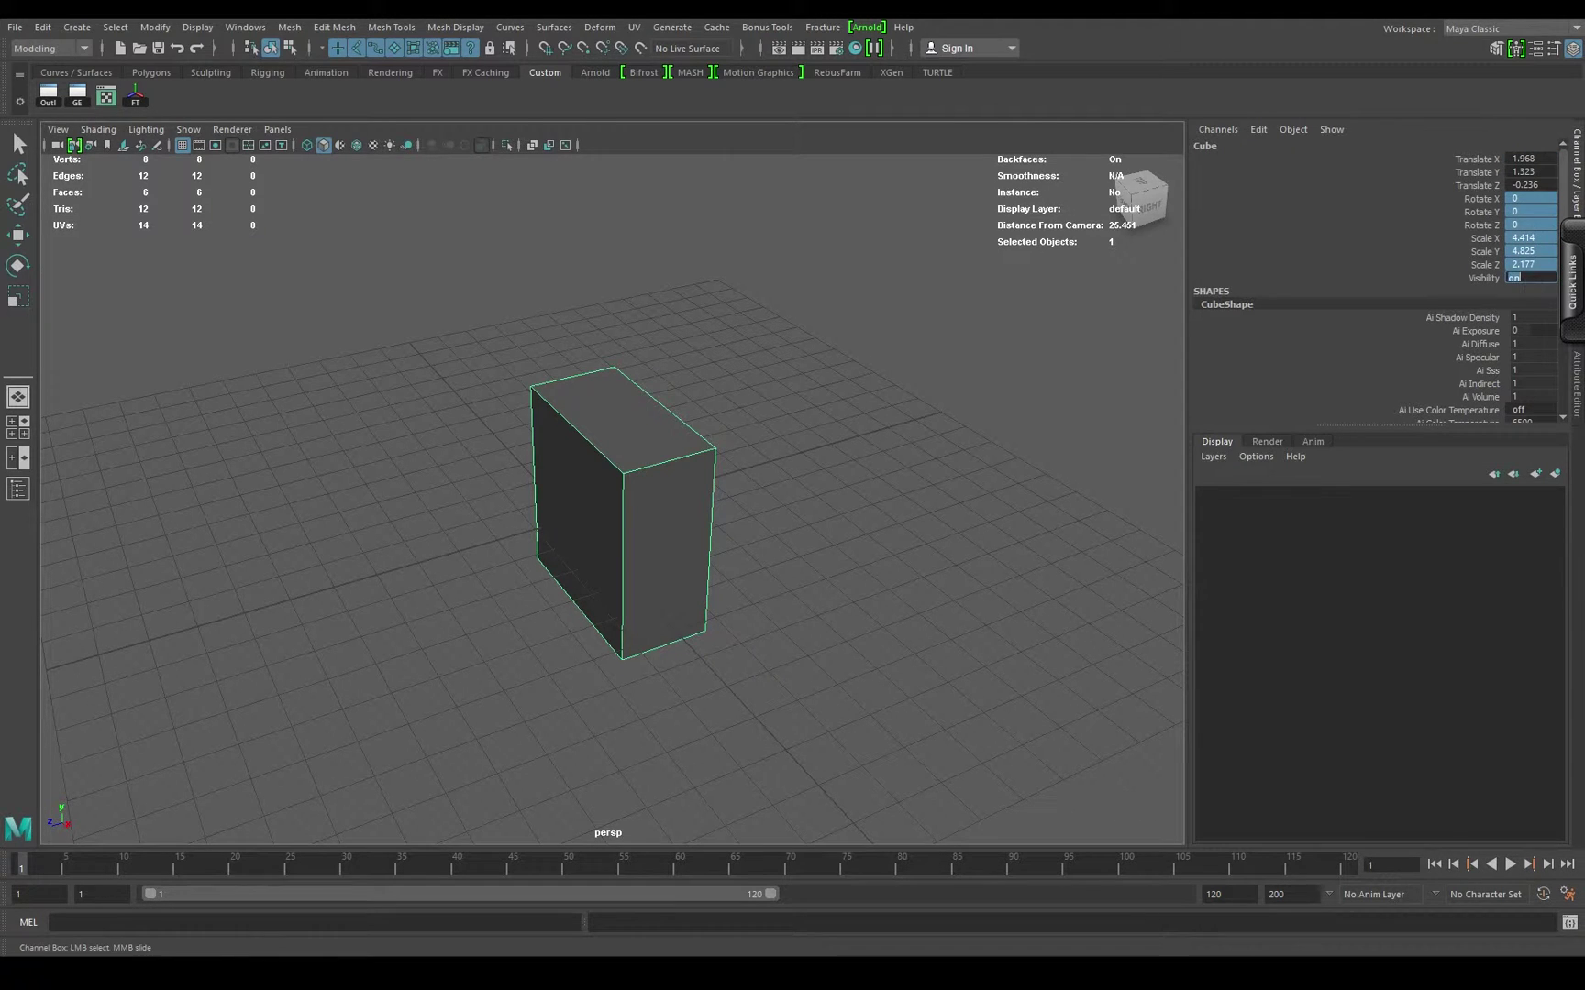
Step: Set the cube's Translate X, Y and Z values to 0 together to center it at the origin
left_click_drag(1521, 160, 1524, 186)
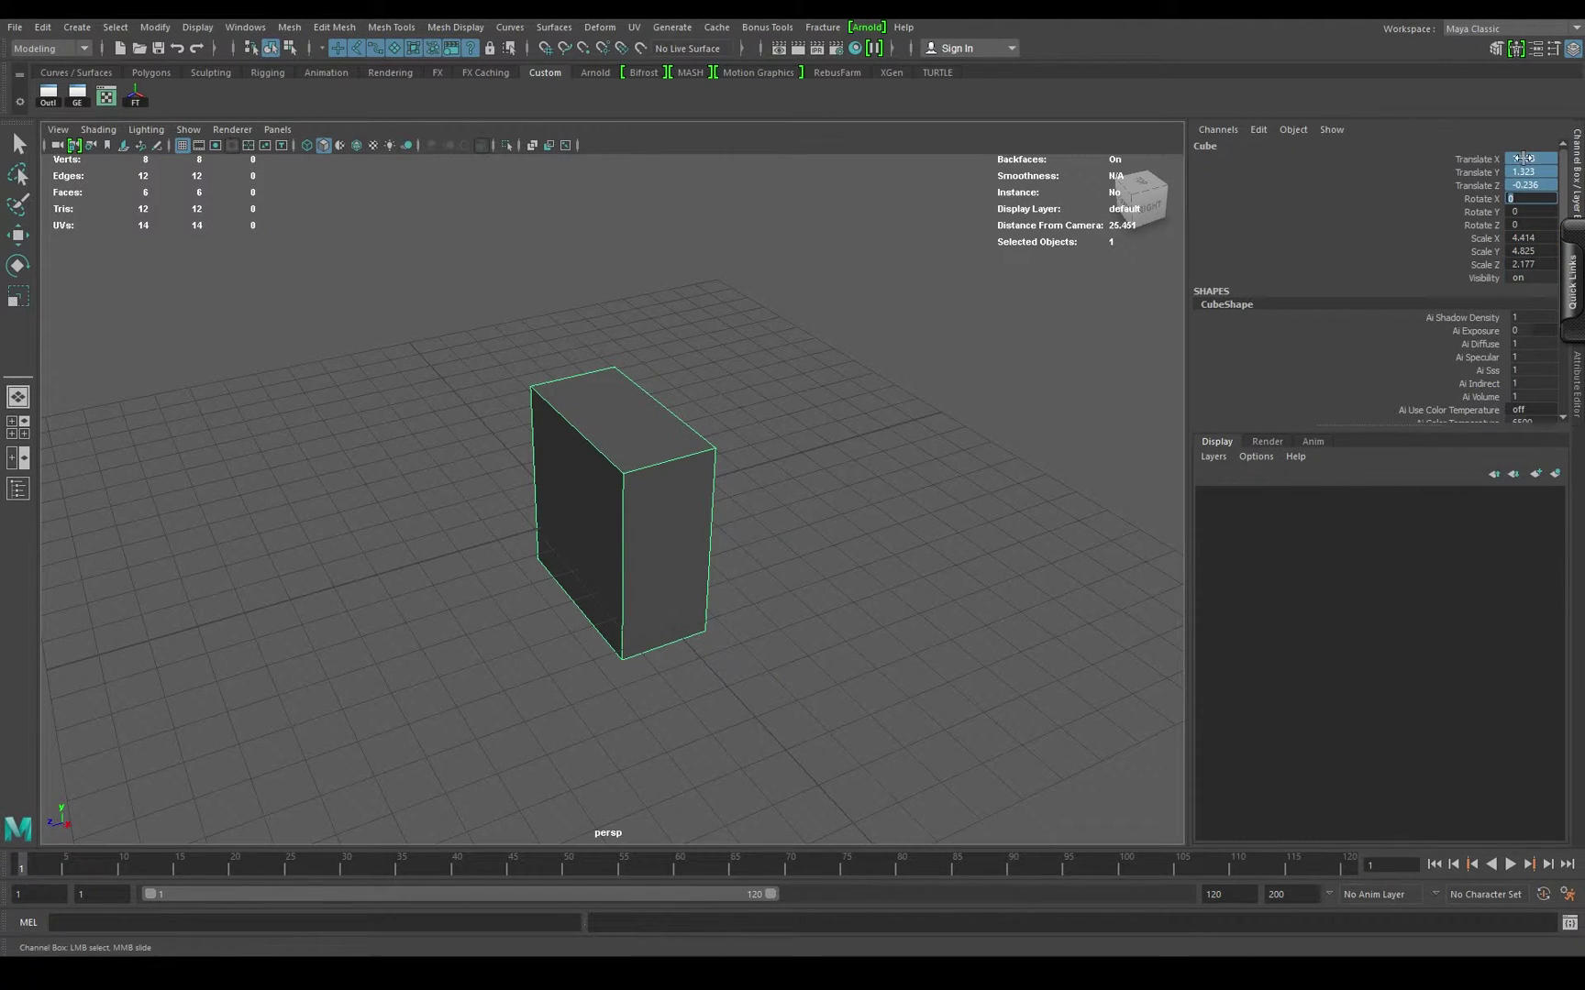
double_click(1530, 185)
type("0")
key("Return")
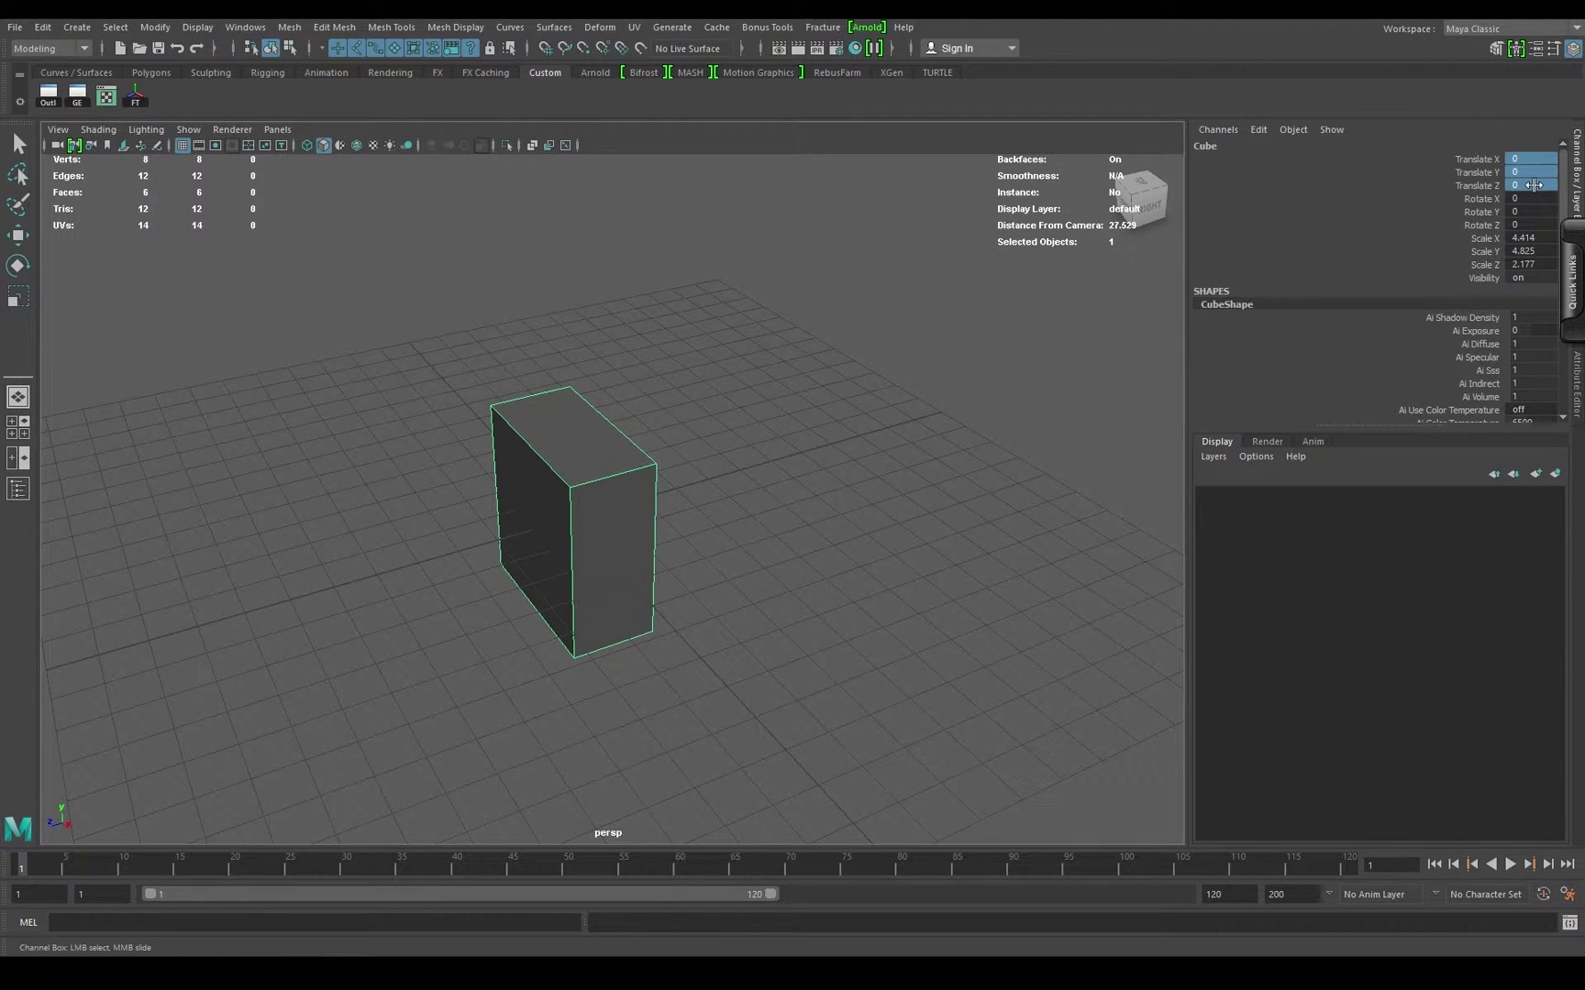
Step: Set the cube's Rotate Y value to 90
left_click_drag(546, 596, 596, 574, "alt")
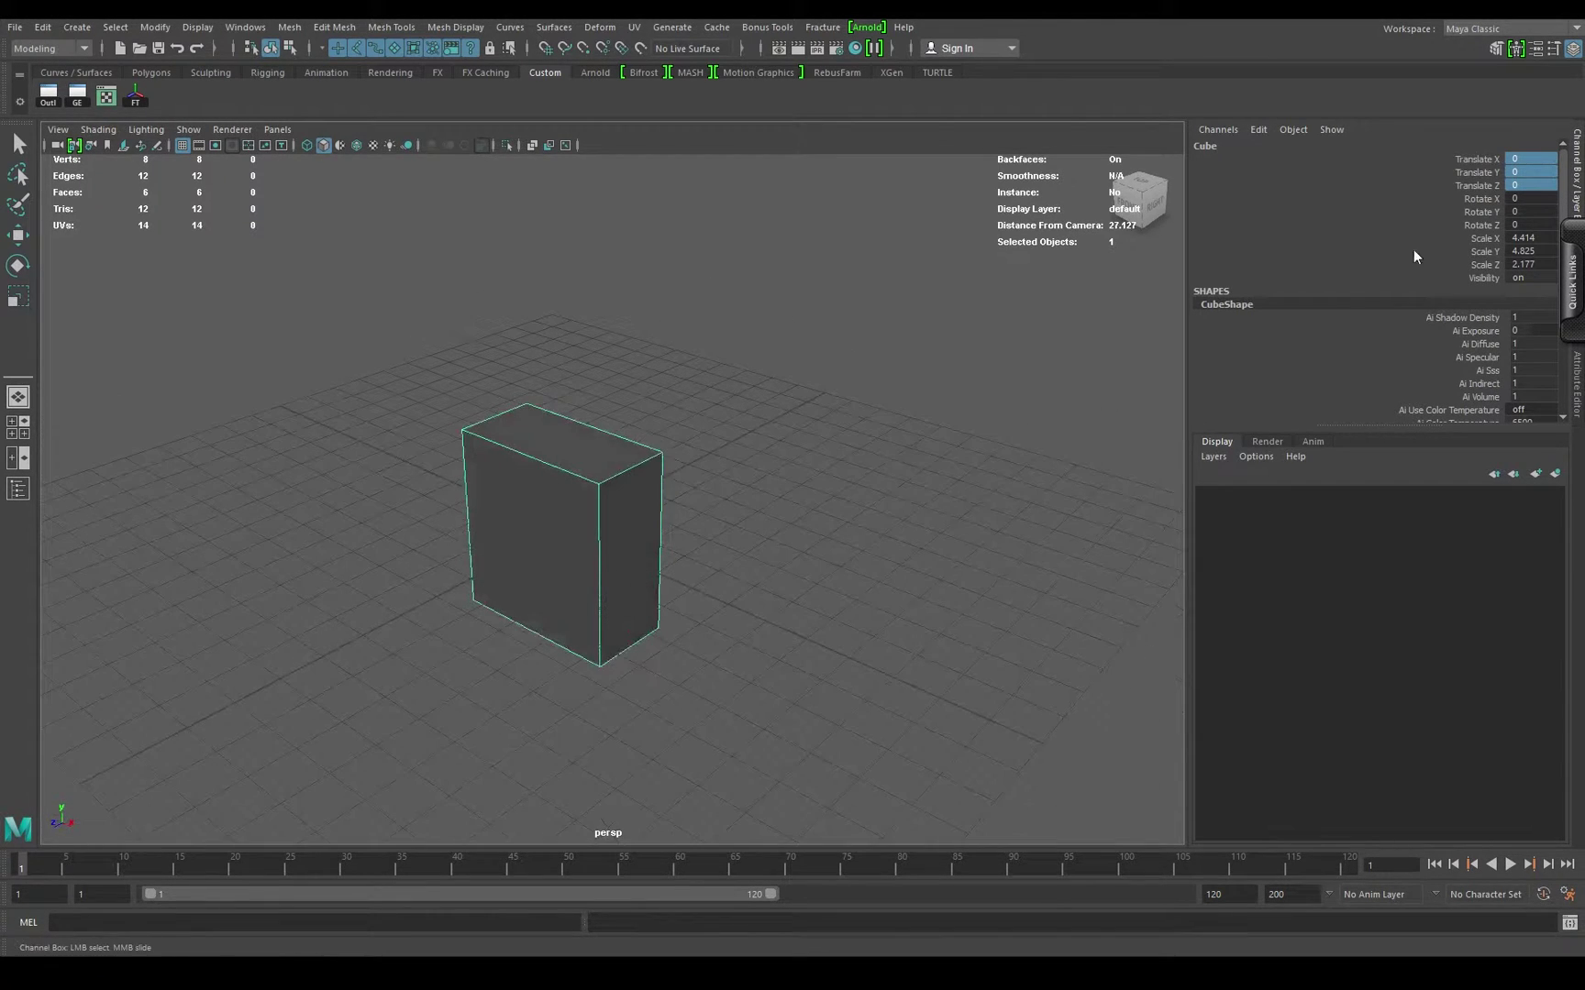
double_click(1525, 212)
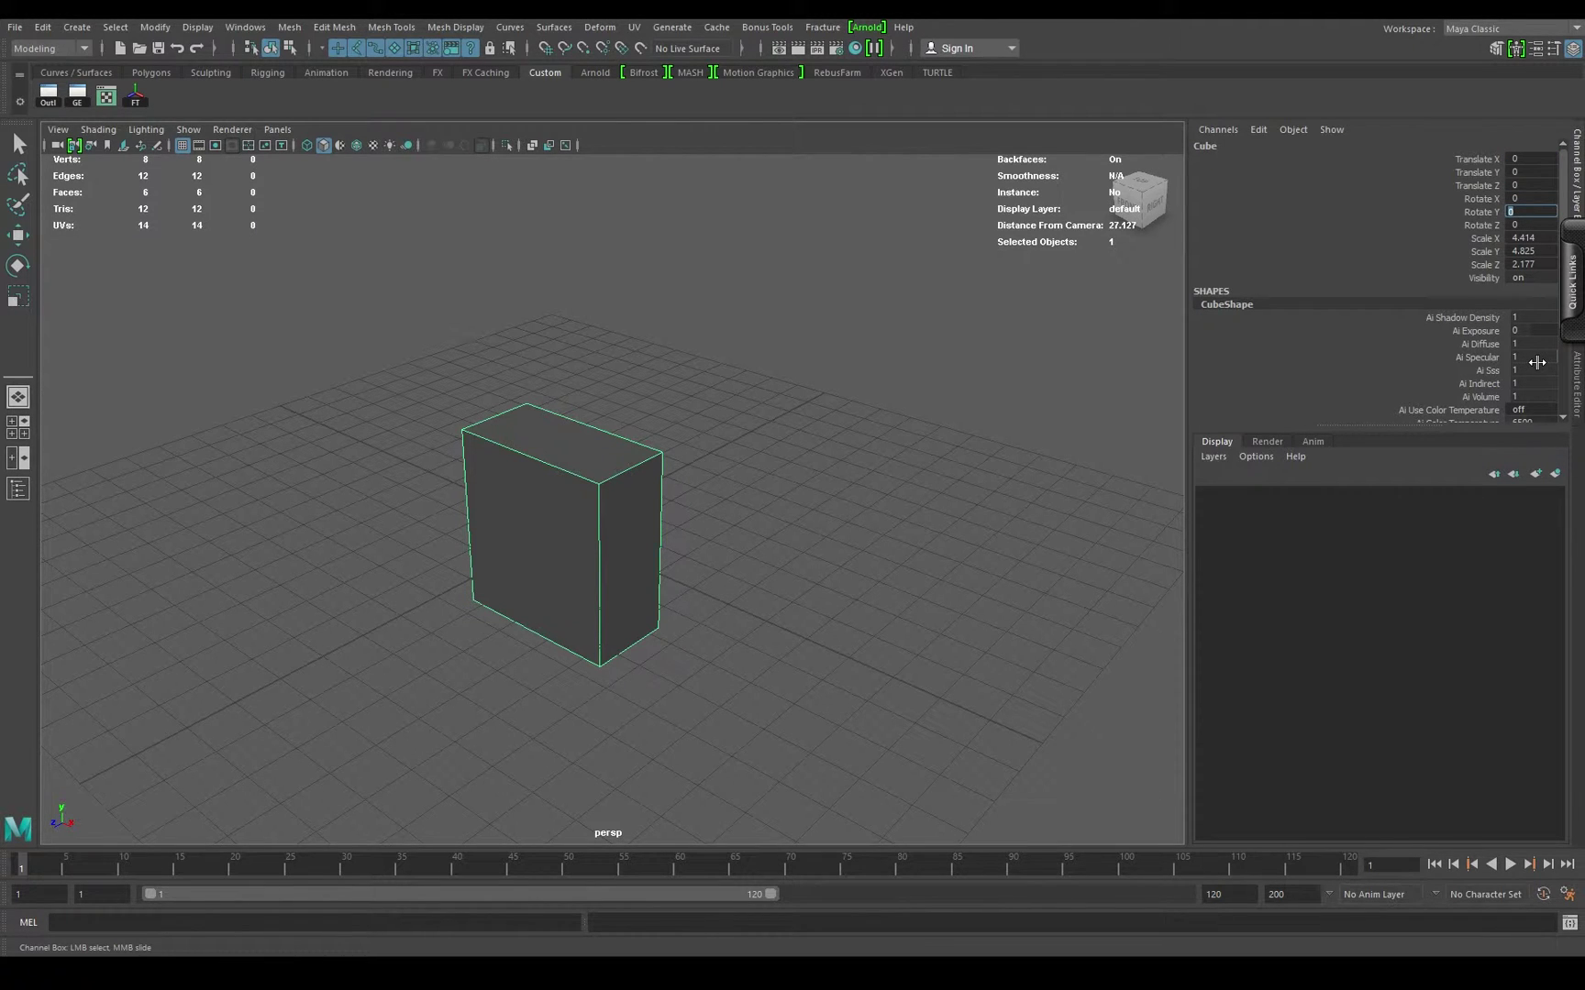
key("Return")
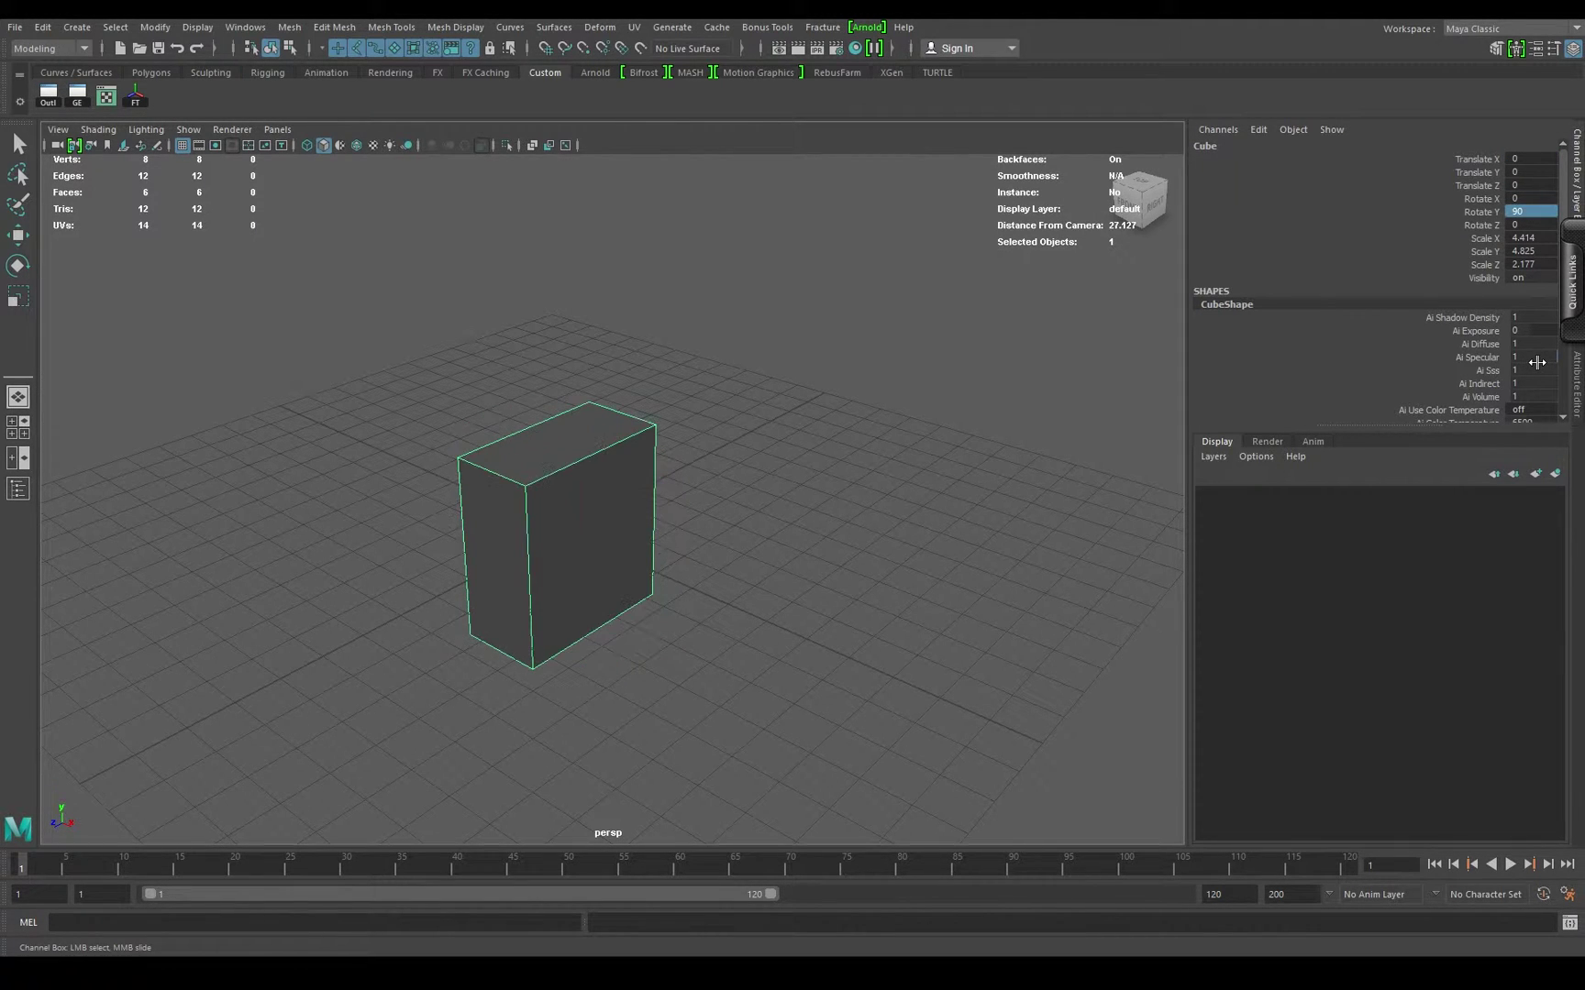
Step: Set the cube's Scale X, Scale Y and Scale Z values to 5 together
left_click_drag(884, 446, 849, 445, "alt")
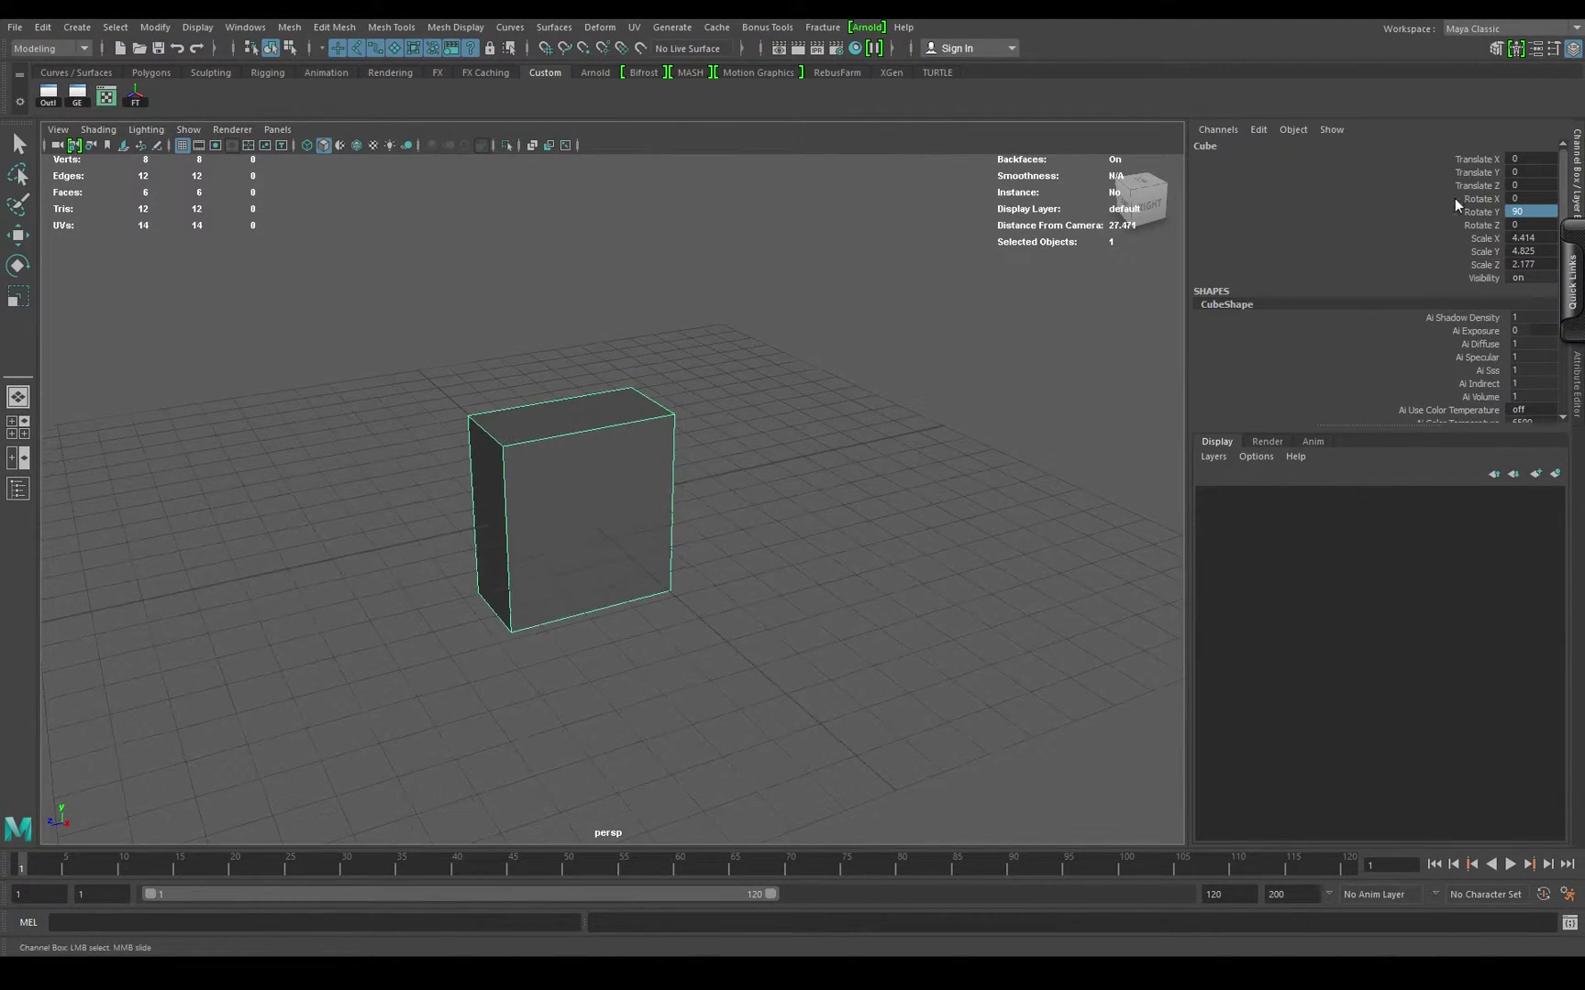
left_click(1523, 239)
left_click_drag(1523, 246, 1524, 265)
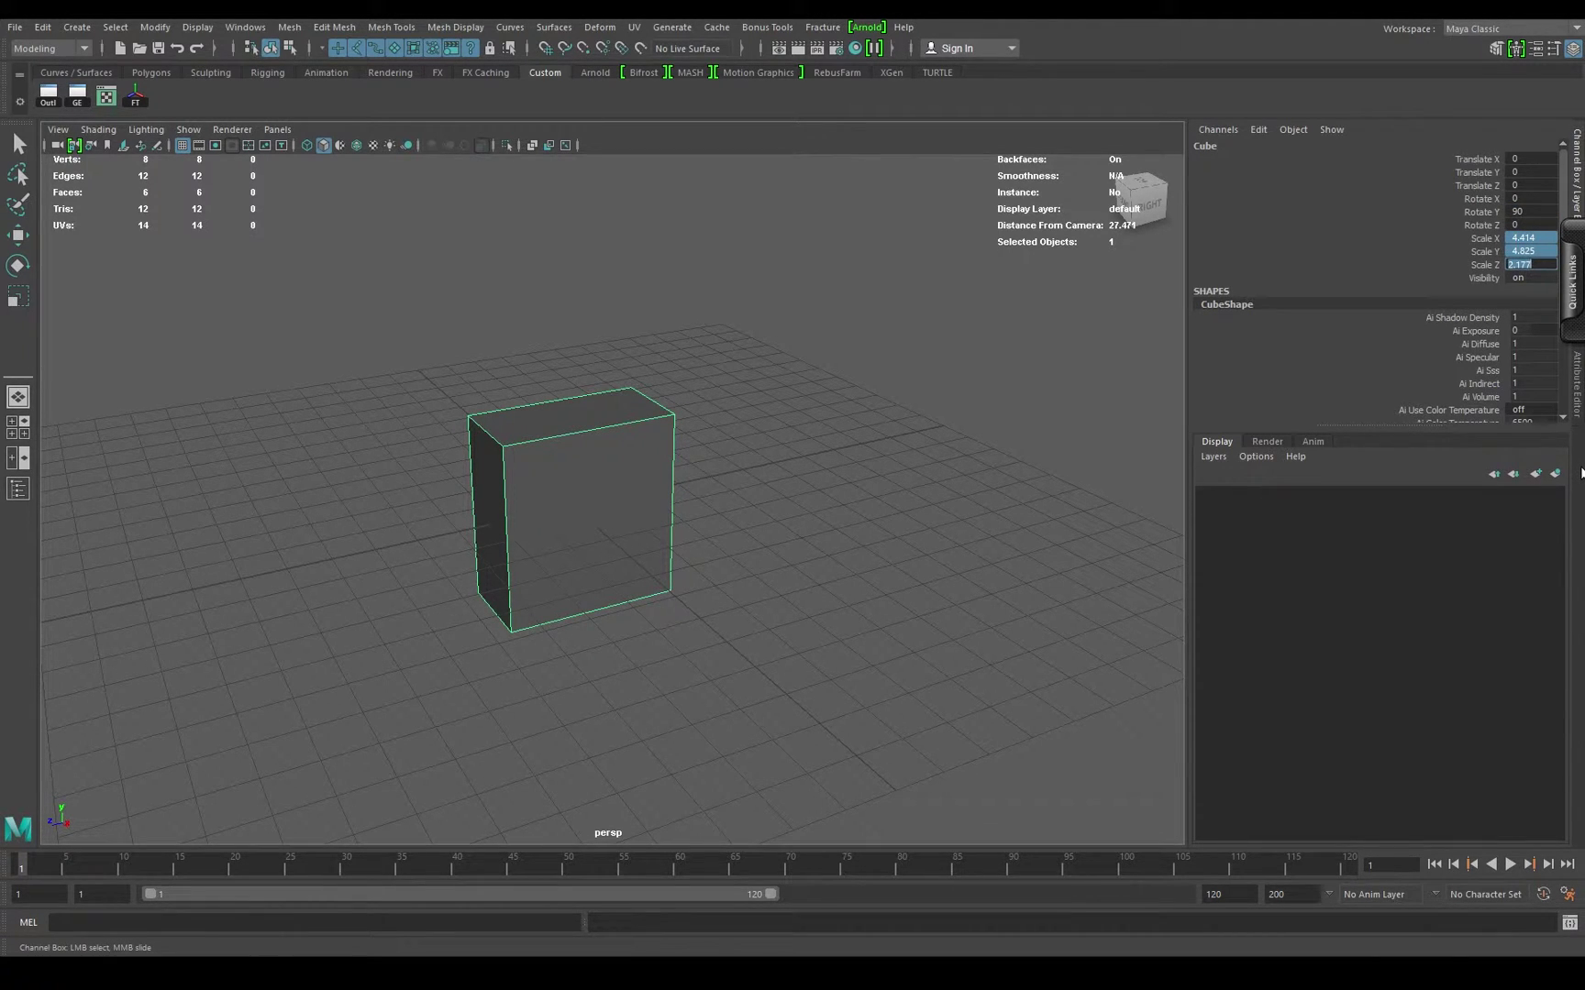
type("5")
key("Return")
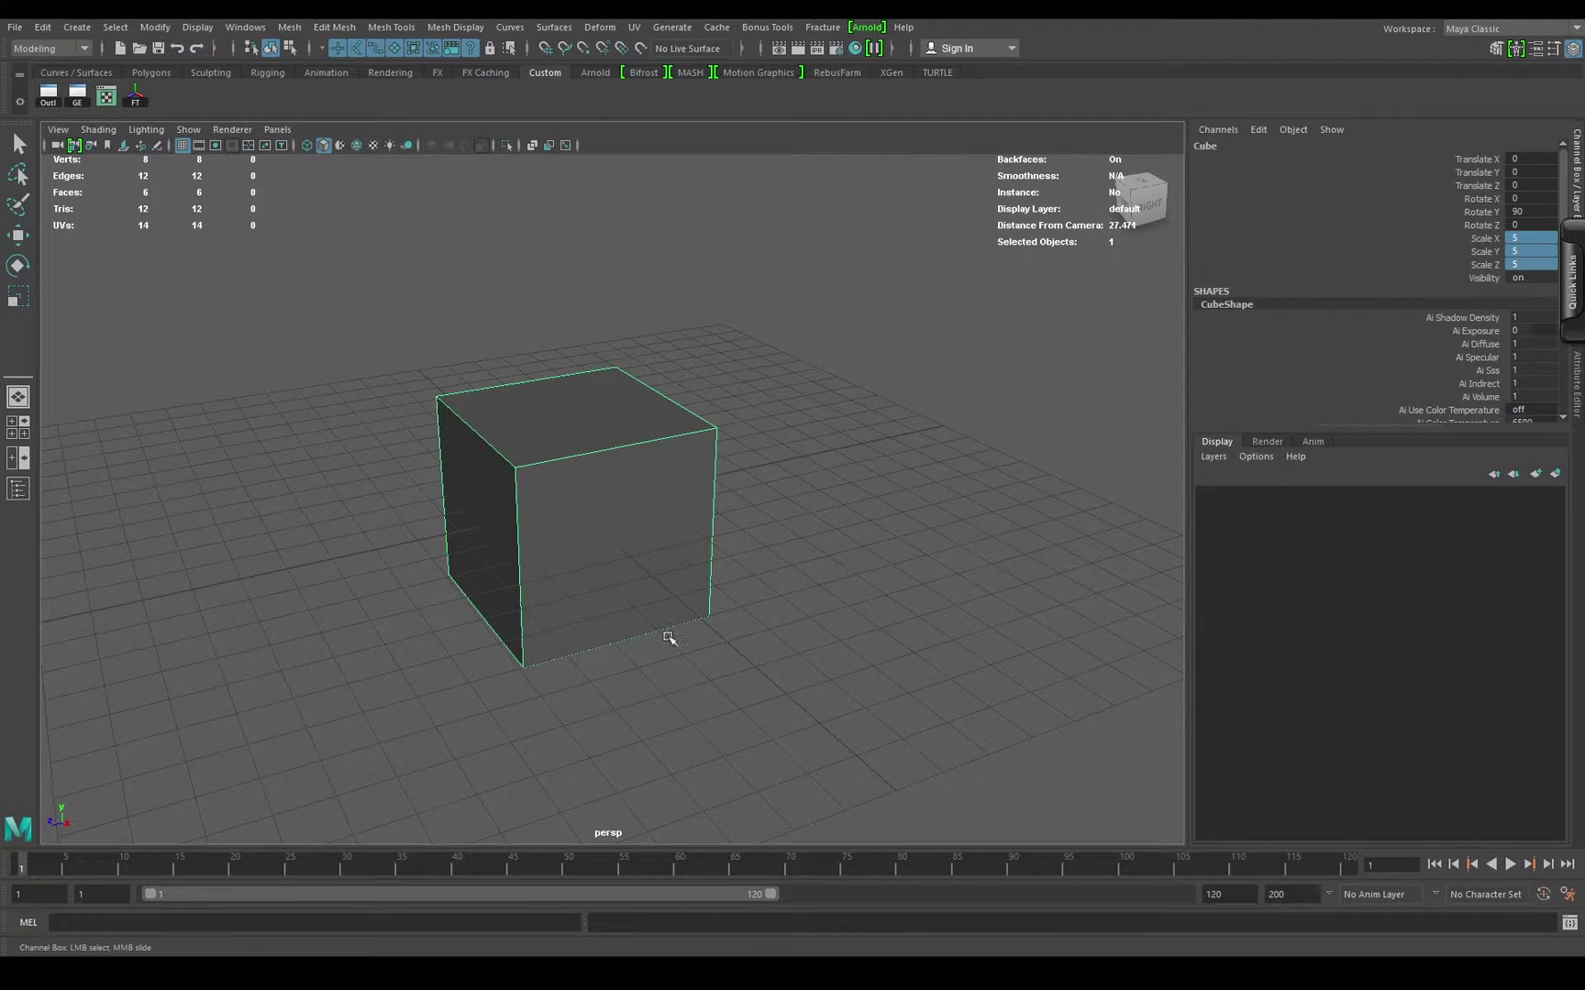
Step: Flatten the cube by setting only its Scale Y value to 2
left_click_drag(665, 636, 798, 484, "alt")
mouse_move(1485, 266)
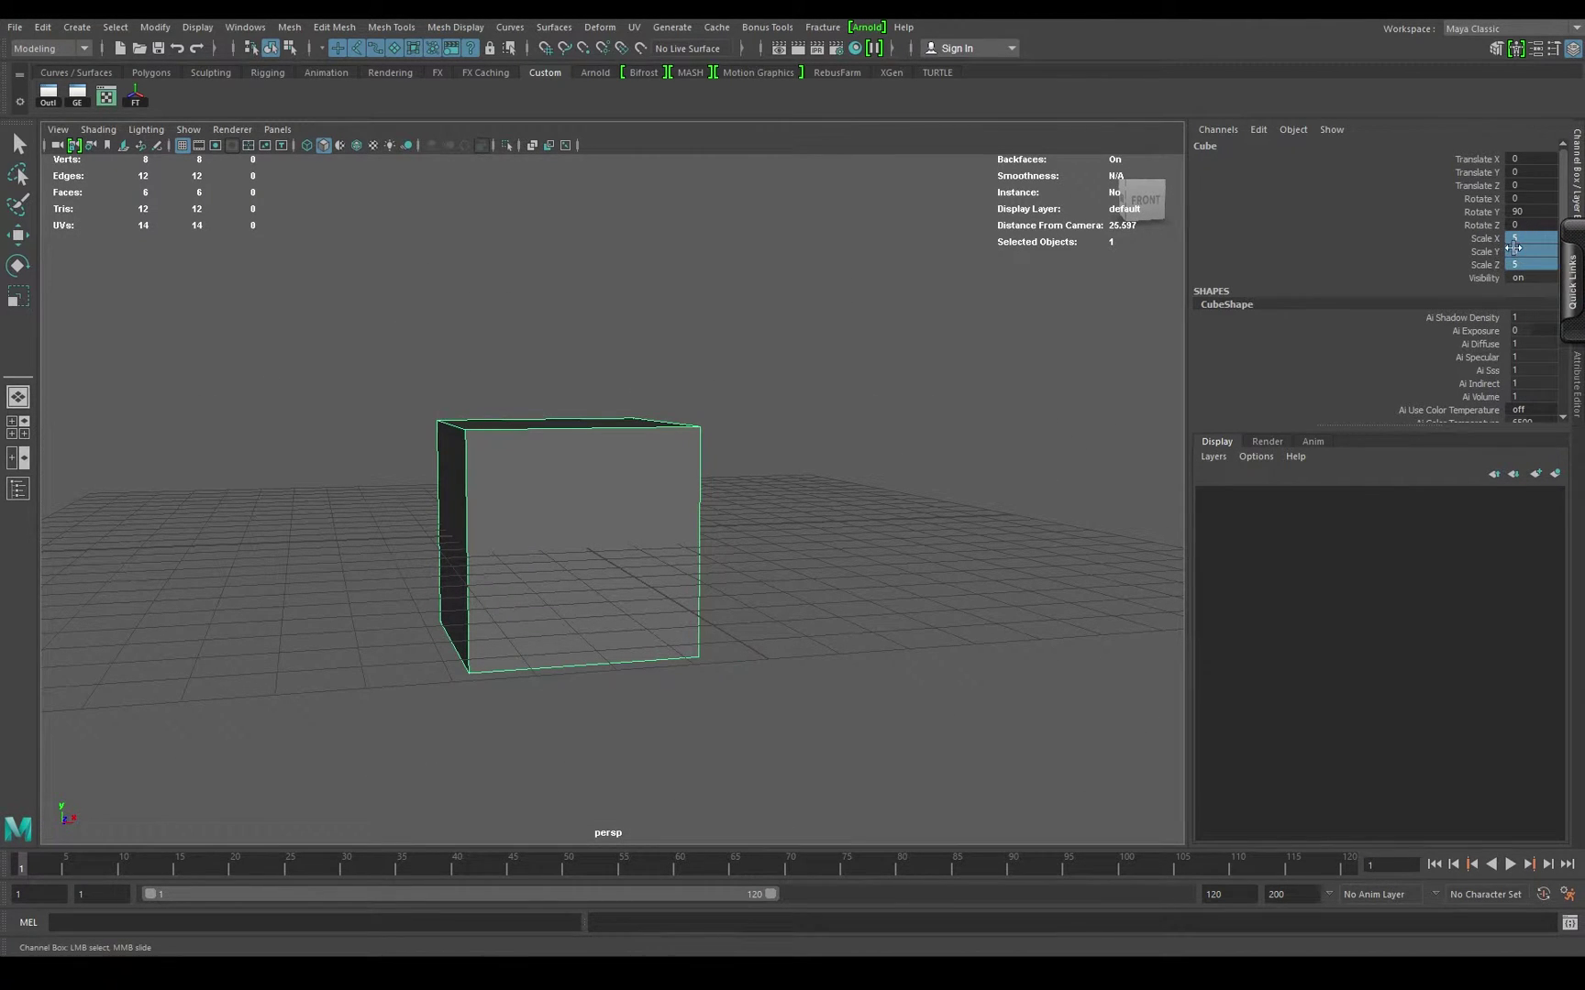
left_click(1527, 252)
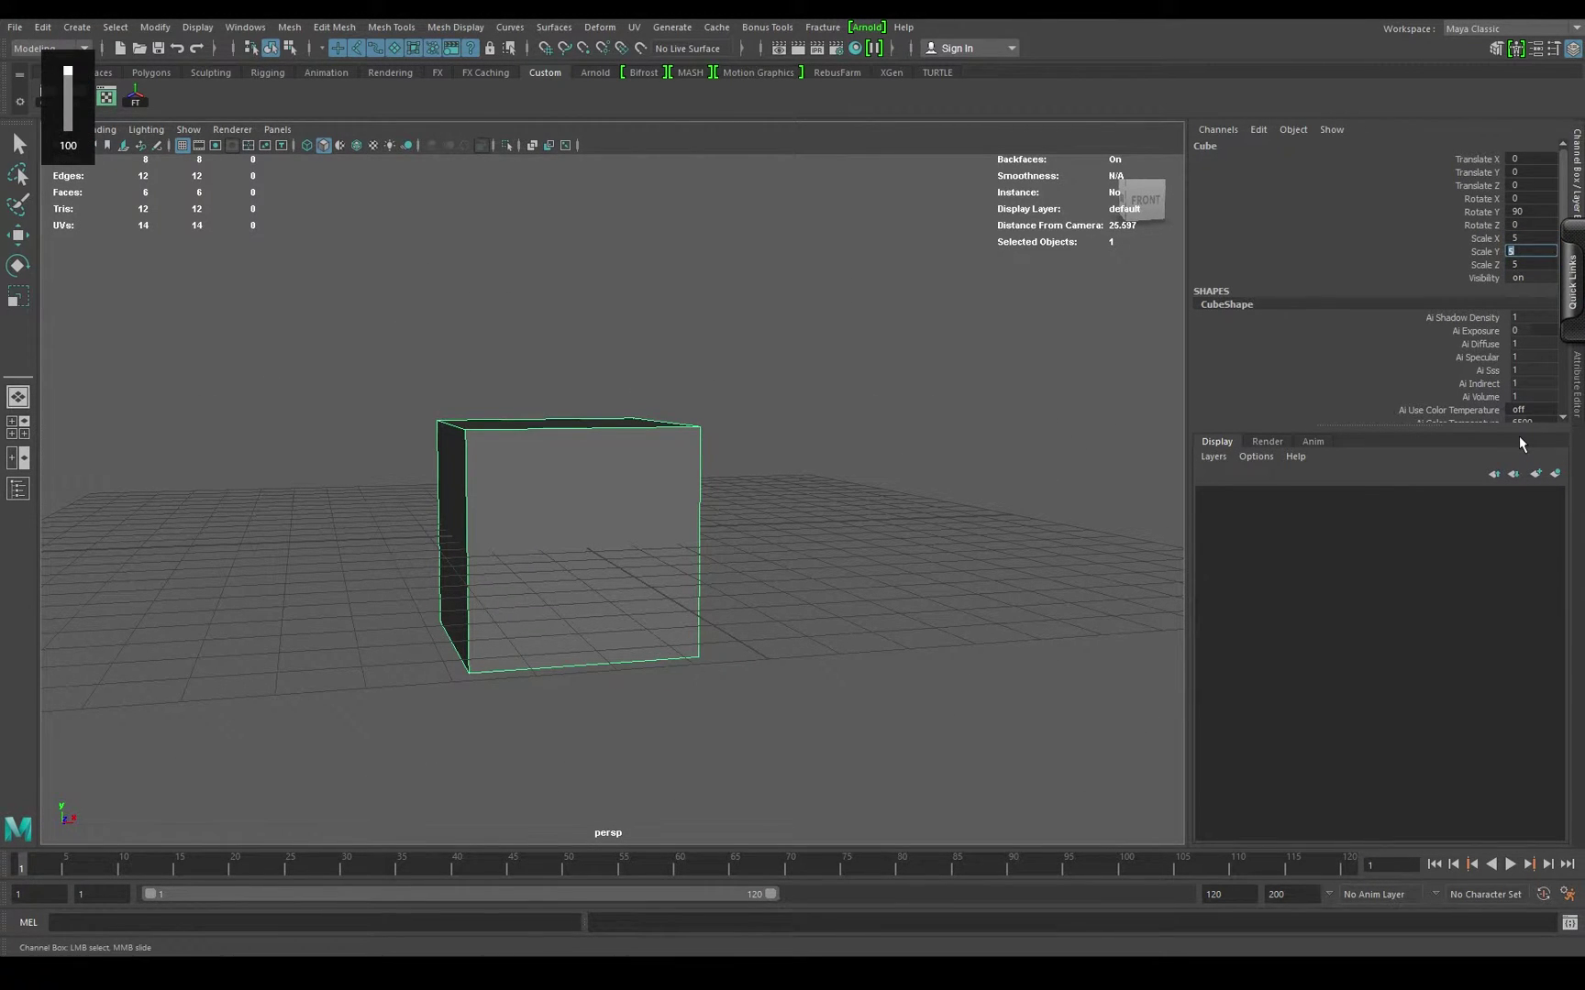
type("2")
key("Return")
left_click_drag(615, 559, 548, 506, "alt")
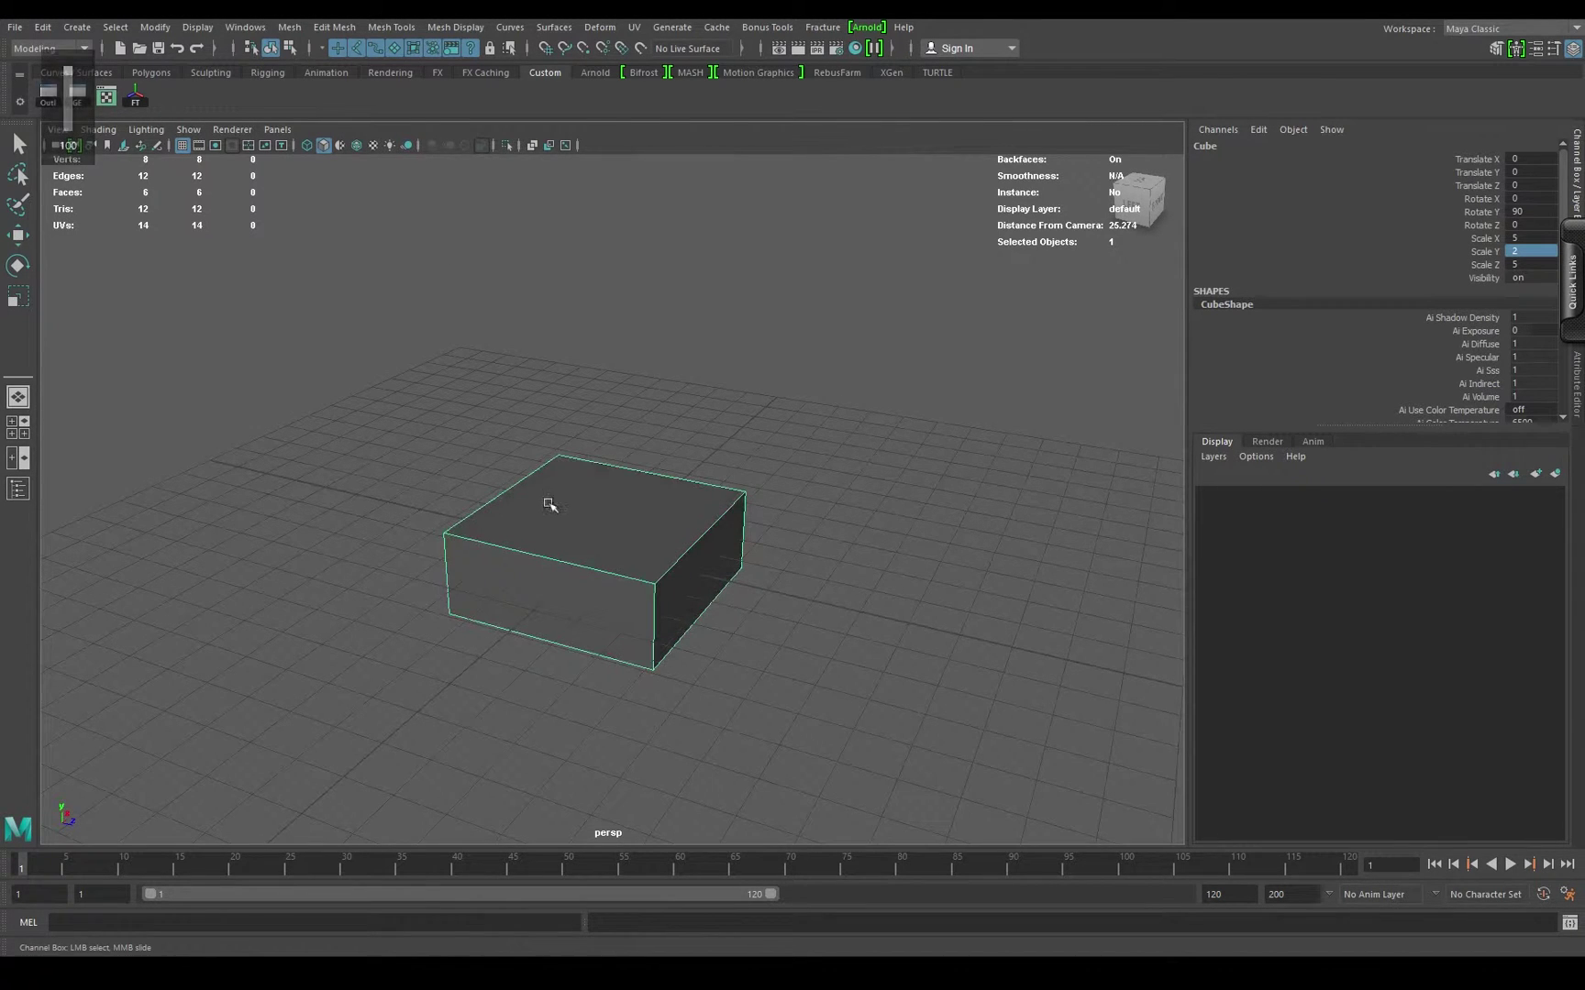
left_click_drag(796, 590, 251, 428, "alt")
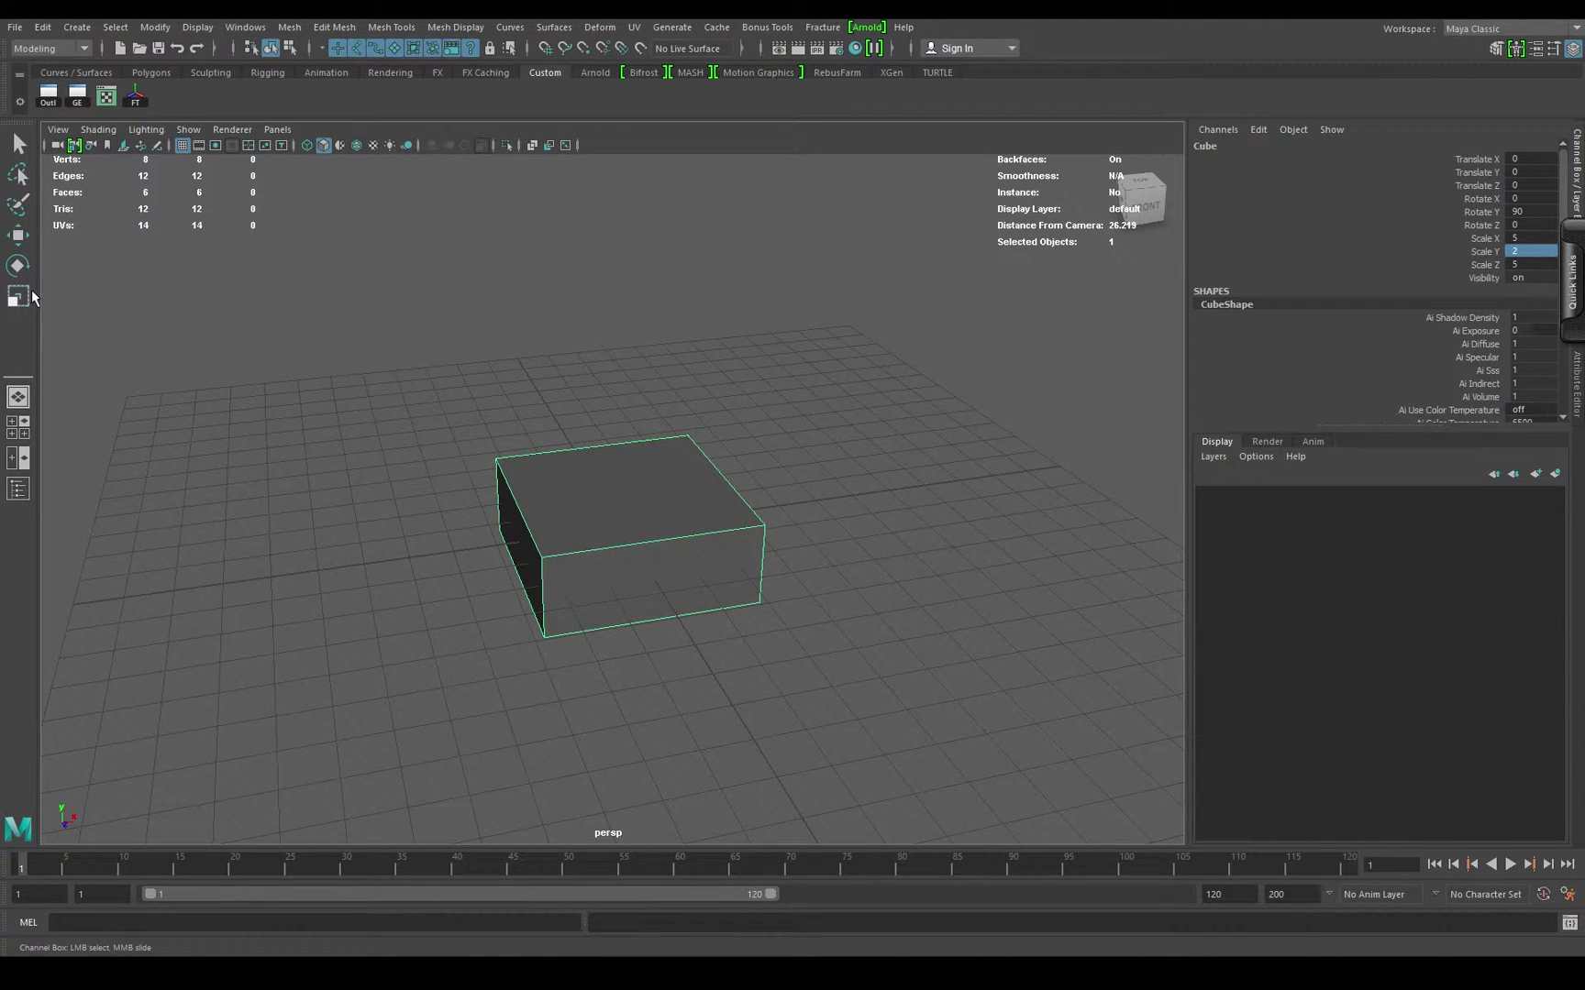
Step: Deselect the cube in the viewport and select it again with the Select tool
left_click(19, 144)
left_click(441, 548)
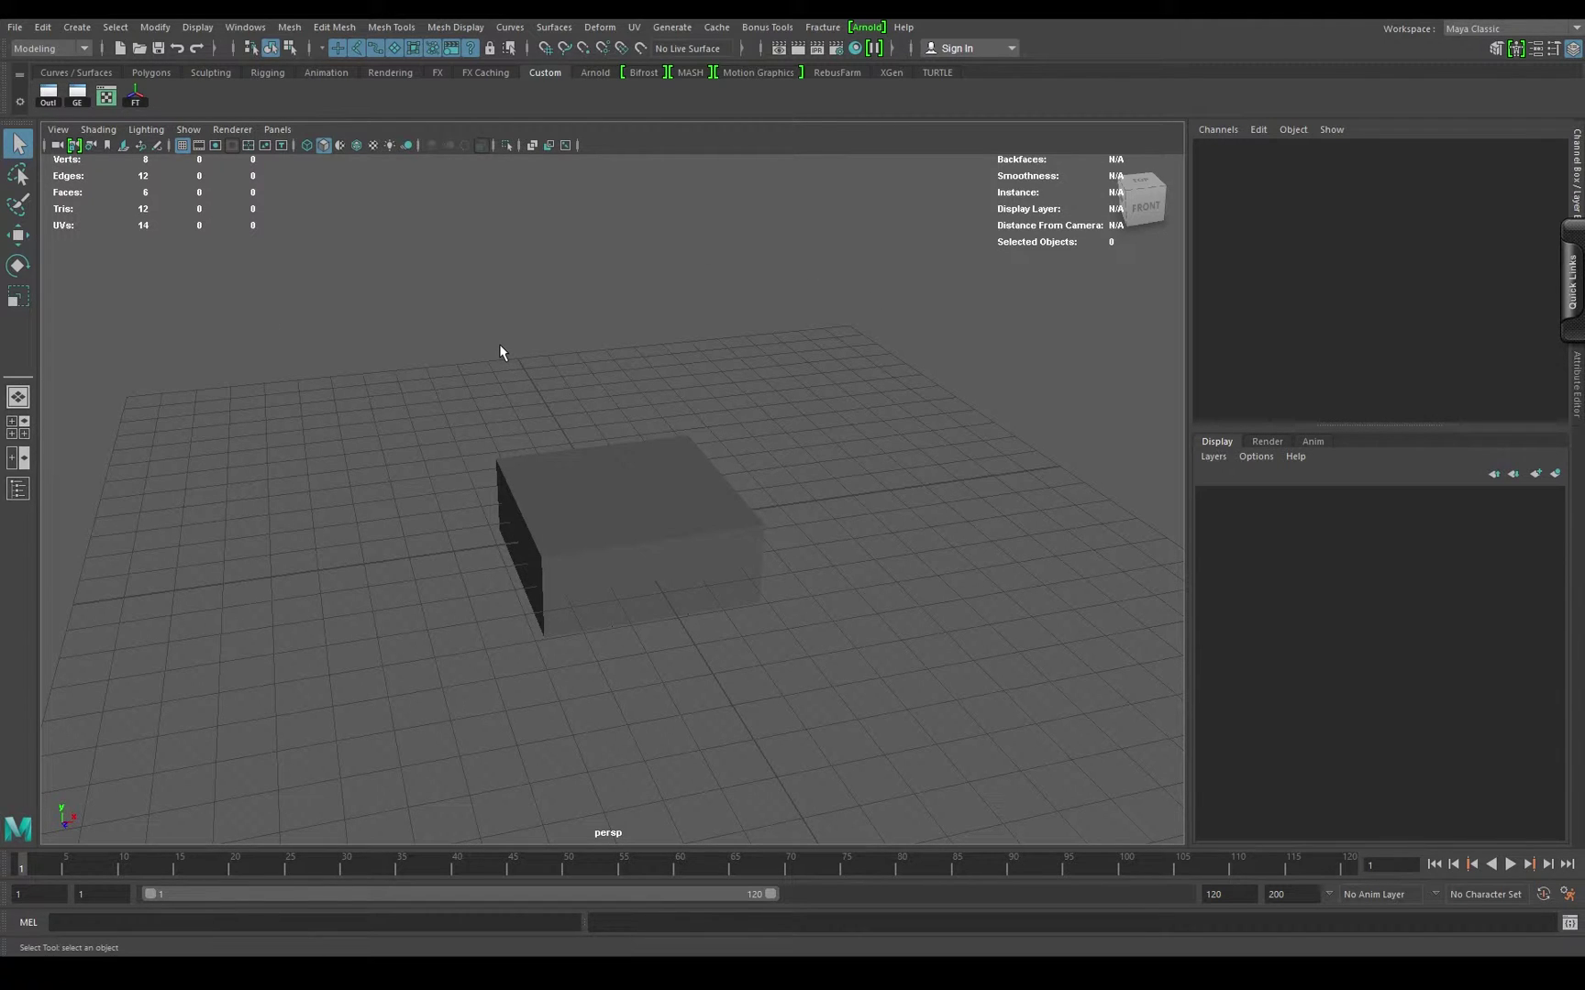
left_click(599, 489)
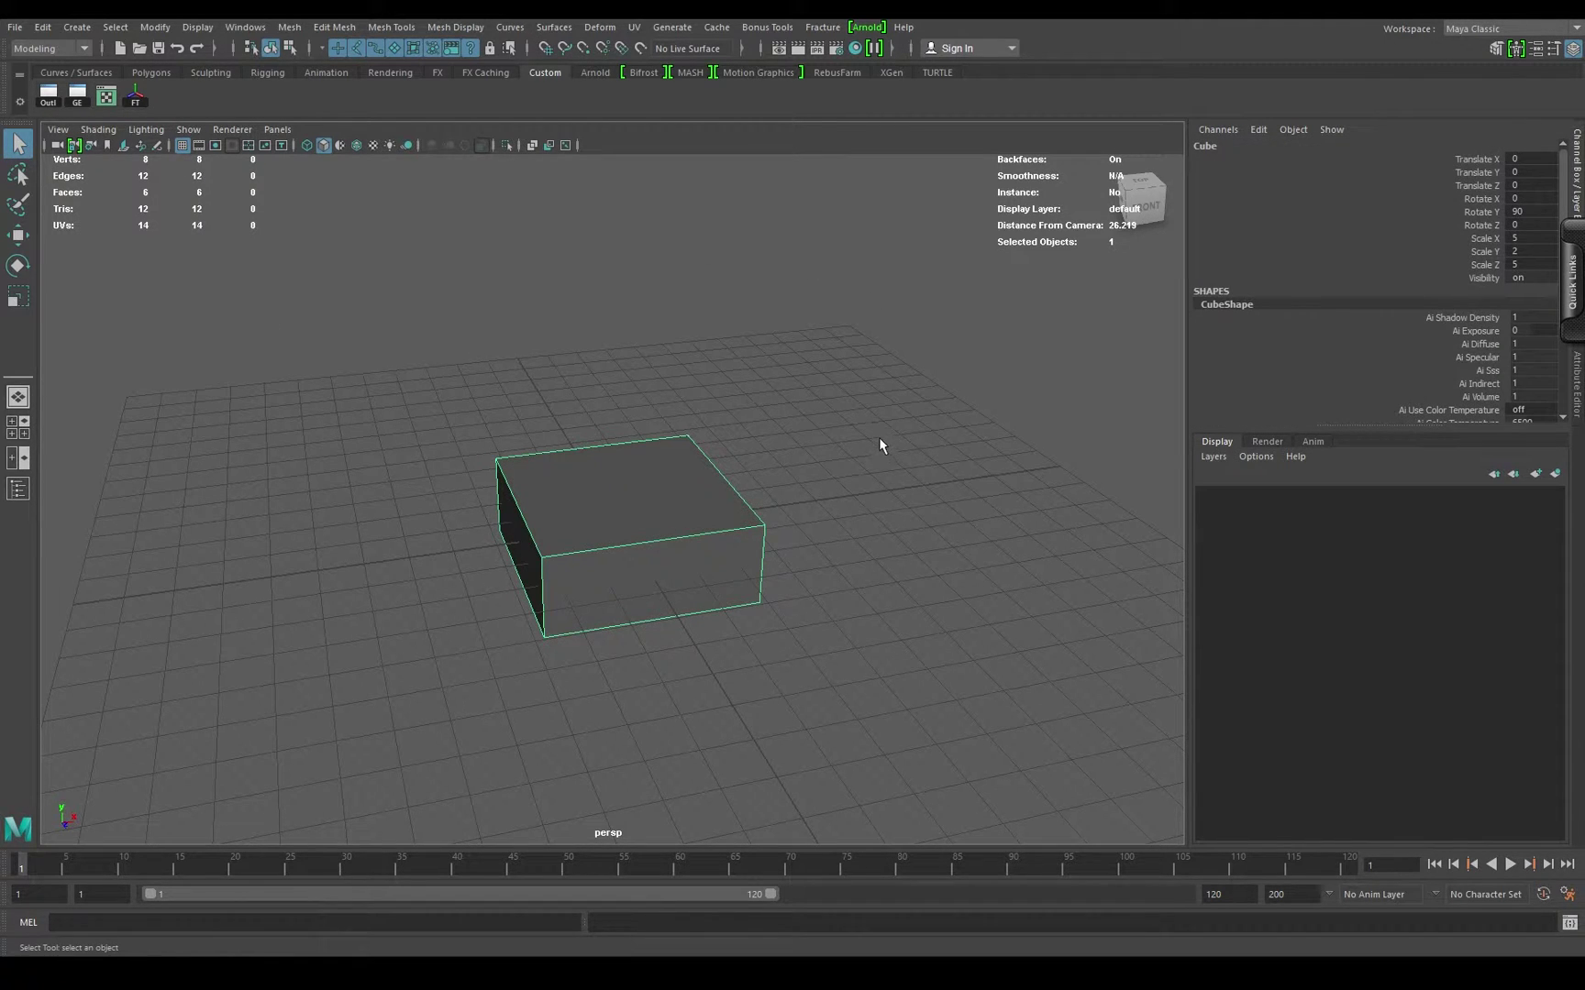
Step: Duplicate the cube and move the copy along X to about 6.91, and duplicate that copy and move it along Z to about -6.54
left_click_drag(671, 496, 487, 523, "alt")
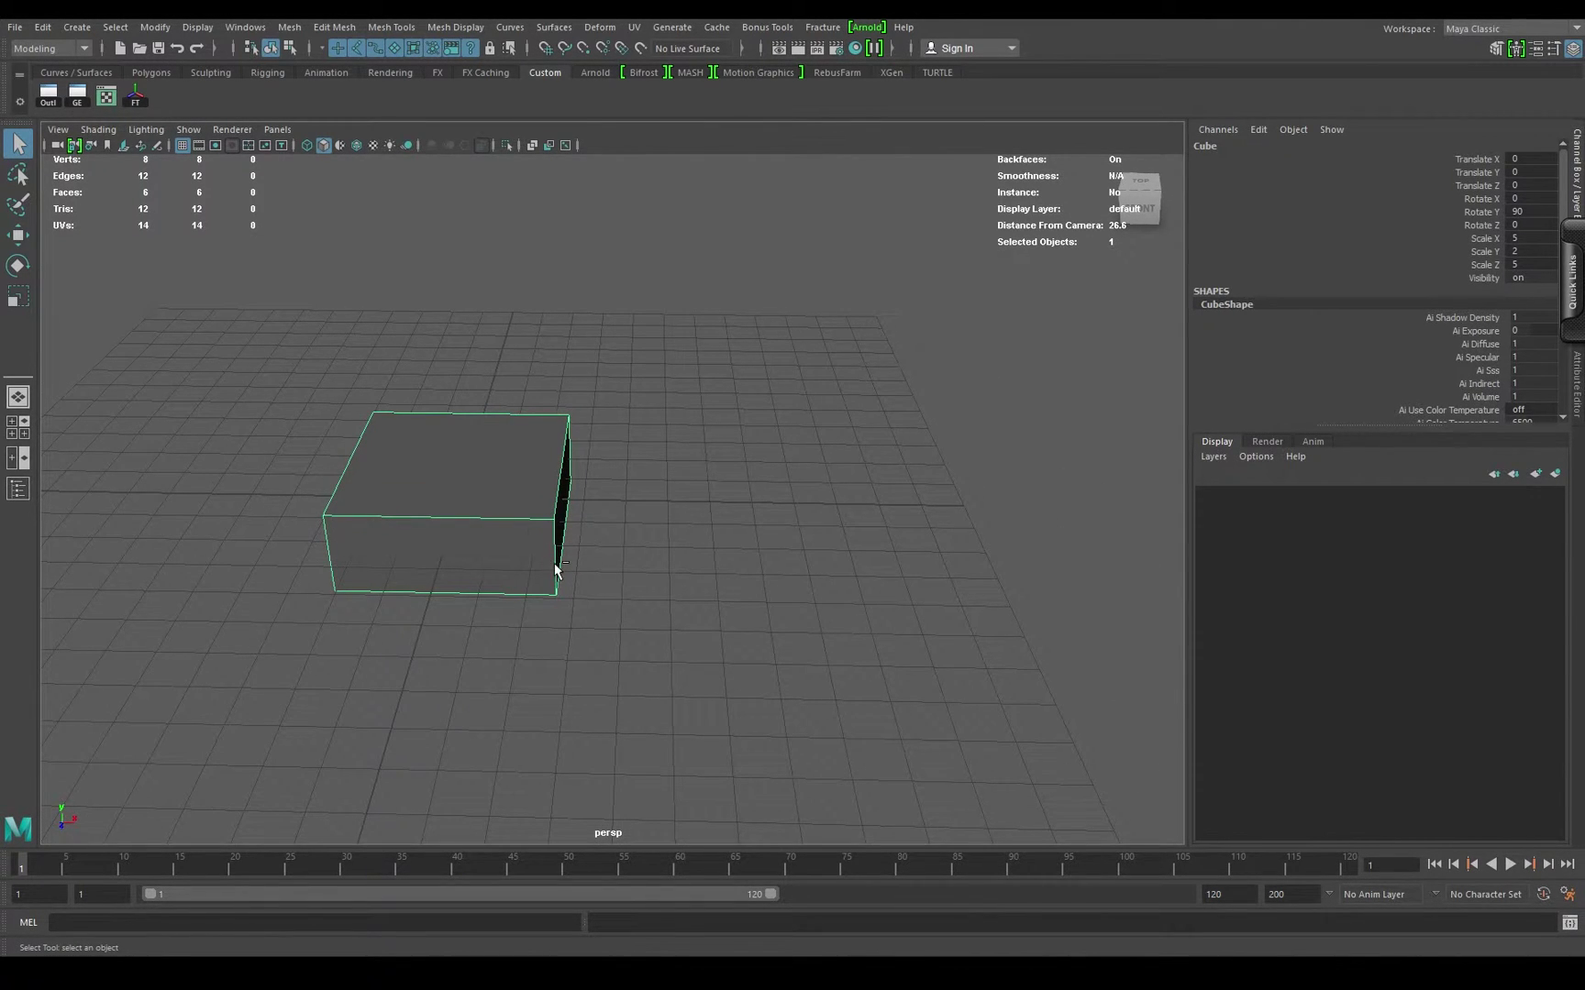
key("ctrl+d")
left_click(18, 236)
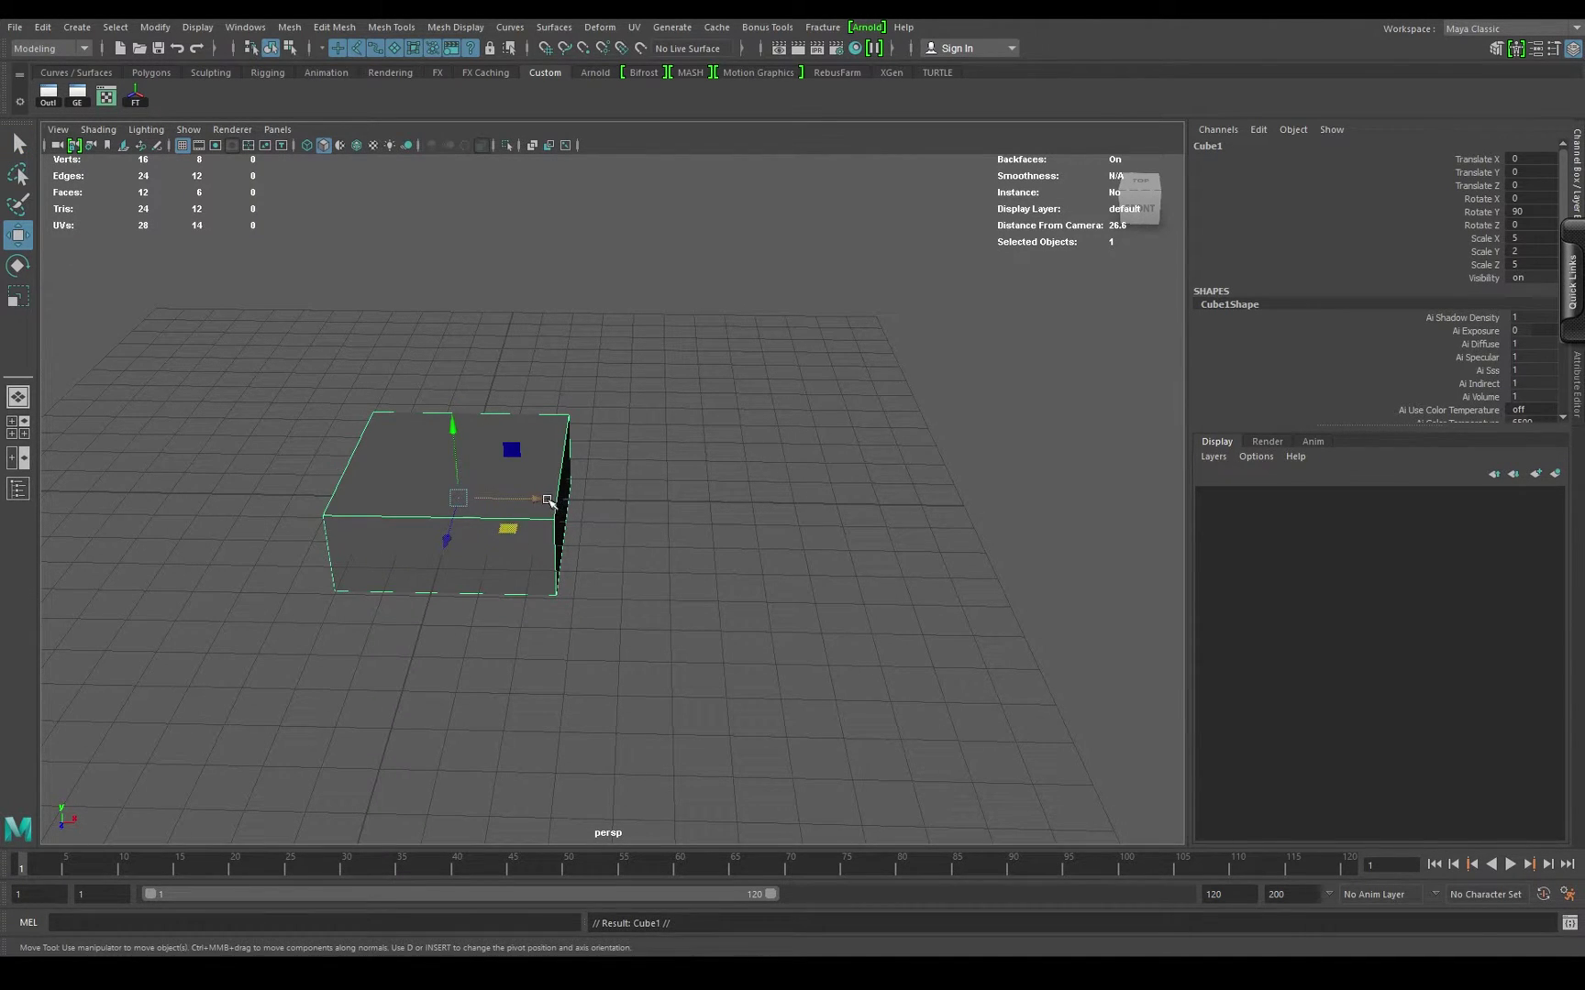
left_click_drag(546, 499, 669, 513)
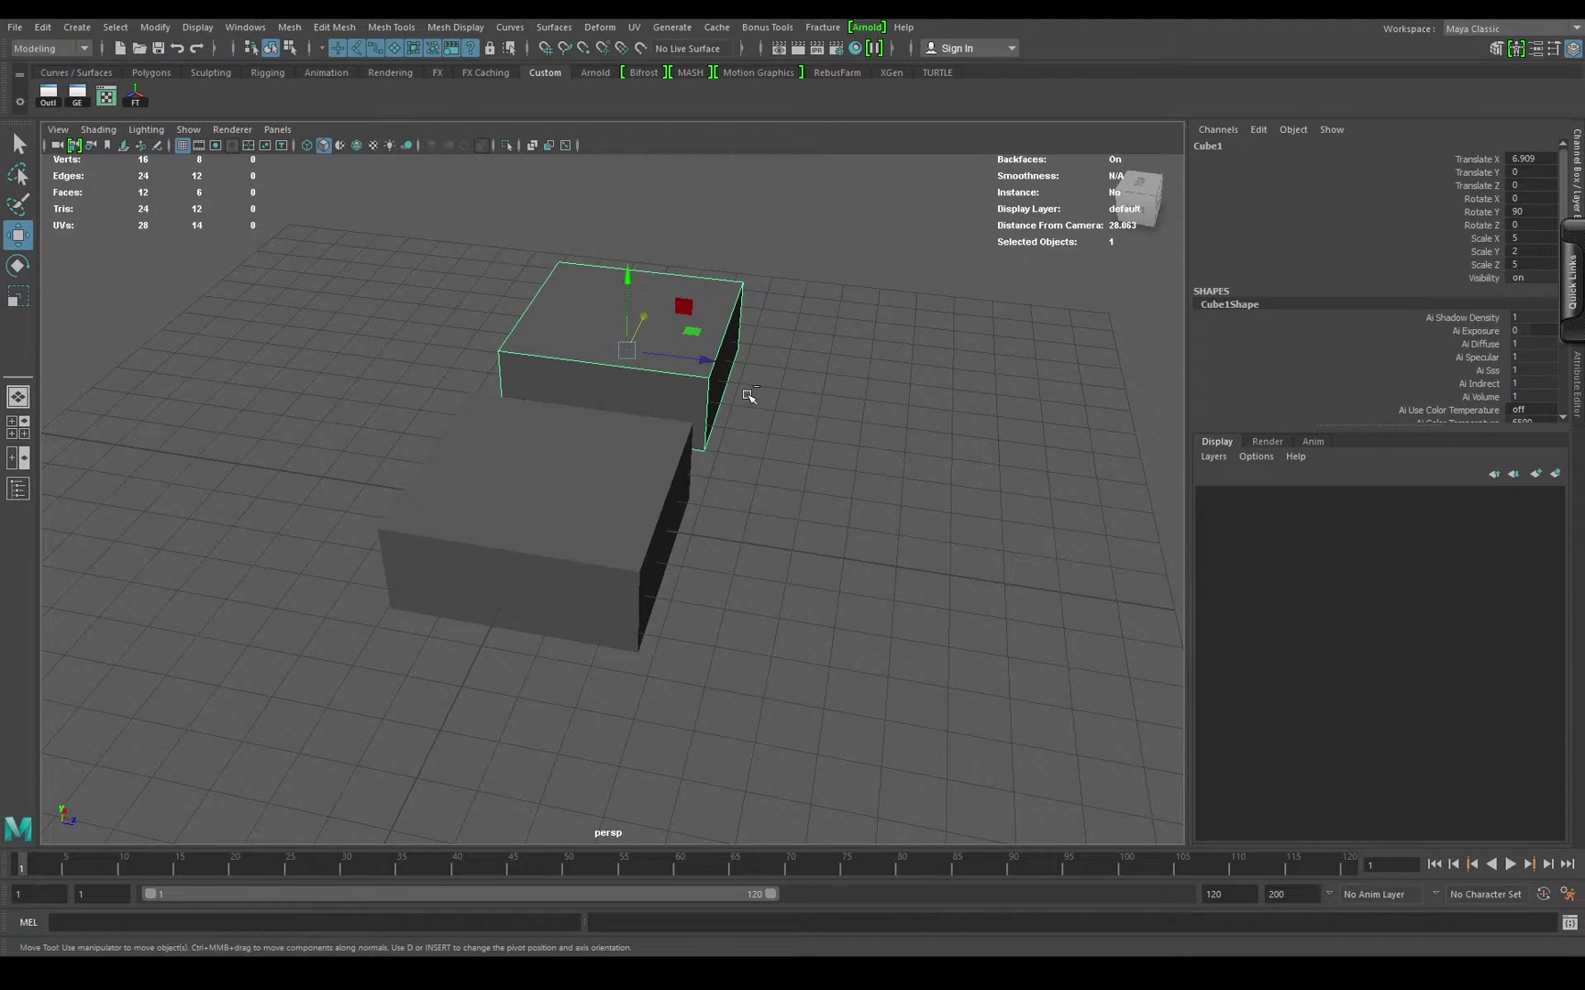
key("ctrl+d")
left_click_drag(707, 360, 451, 334)
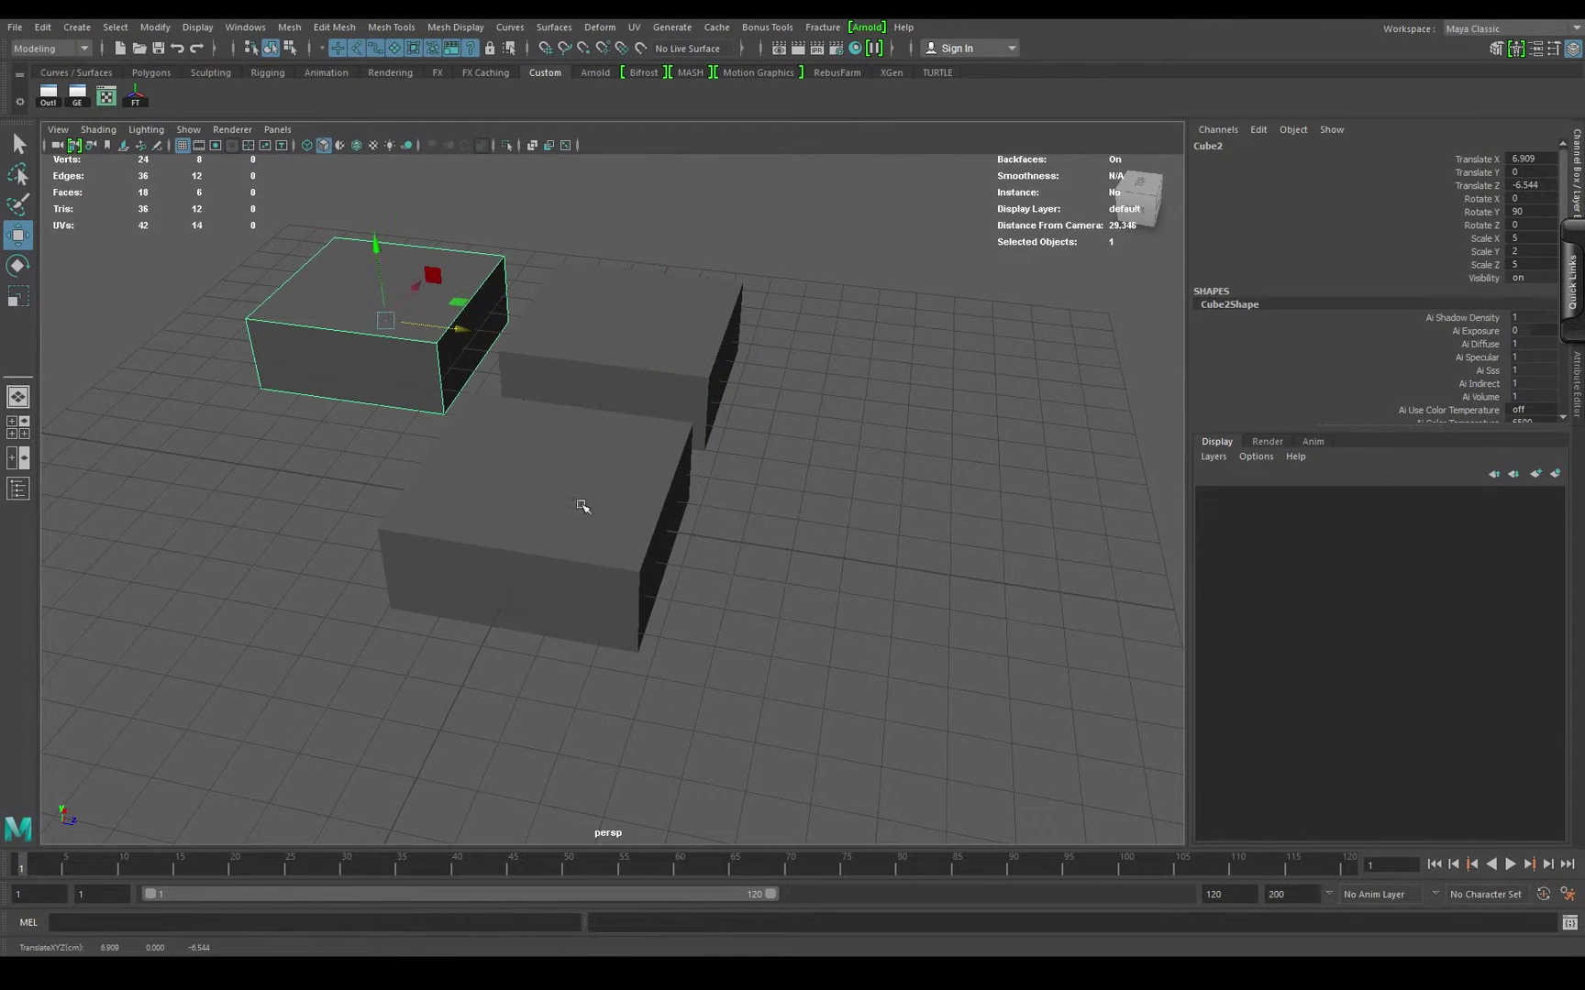
Step: Add the first copy to the selection alongside the second copy, with the Move tool active
left_click(615, 283, "shift")
left_click_drag(615, 283, 591, 648, "alt")
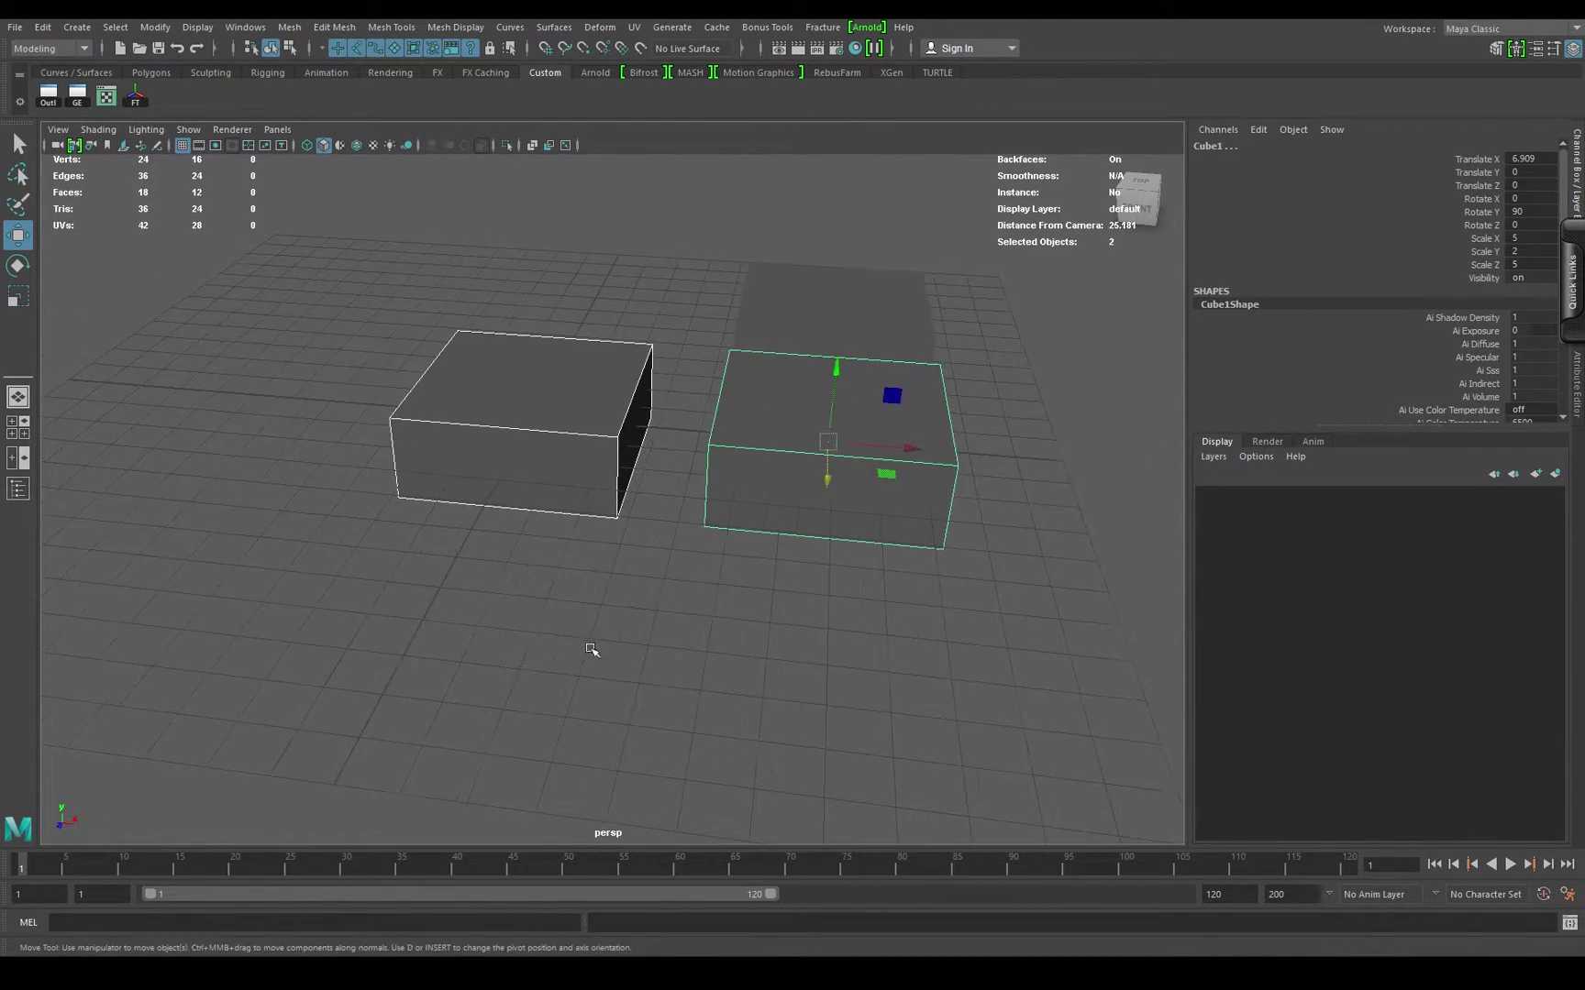
left_click(18, 144)
left_click(18, 237)
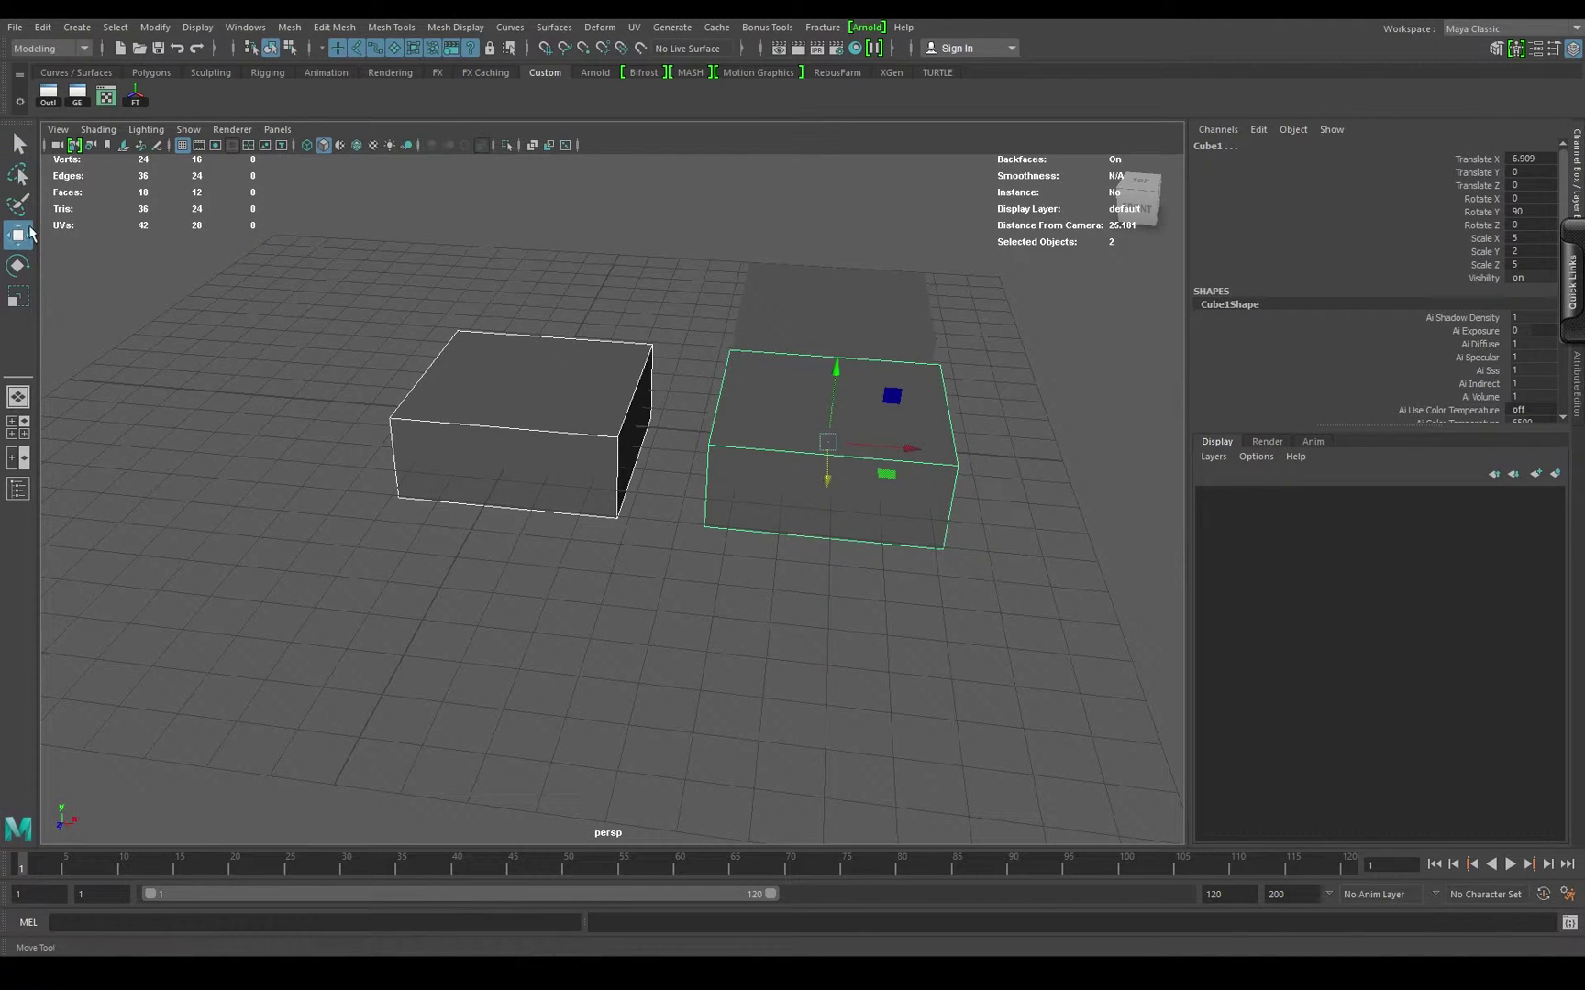
Step: Add the second copy to the selection of the other two cubes, and clear the whole selection with the Select tool
left_click(917, 308, "shift")
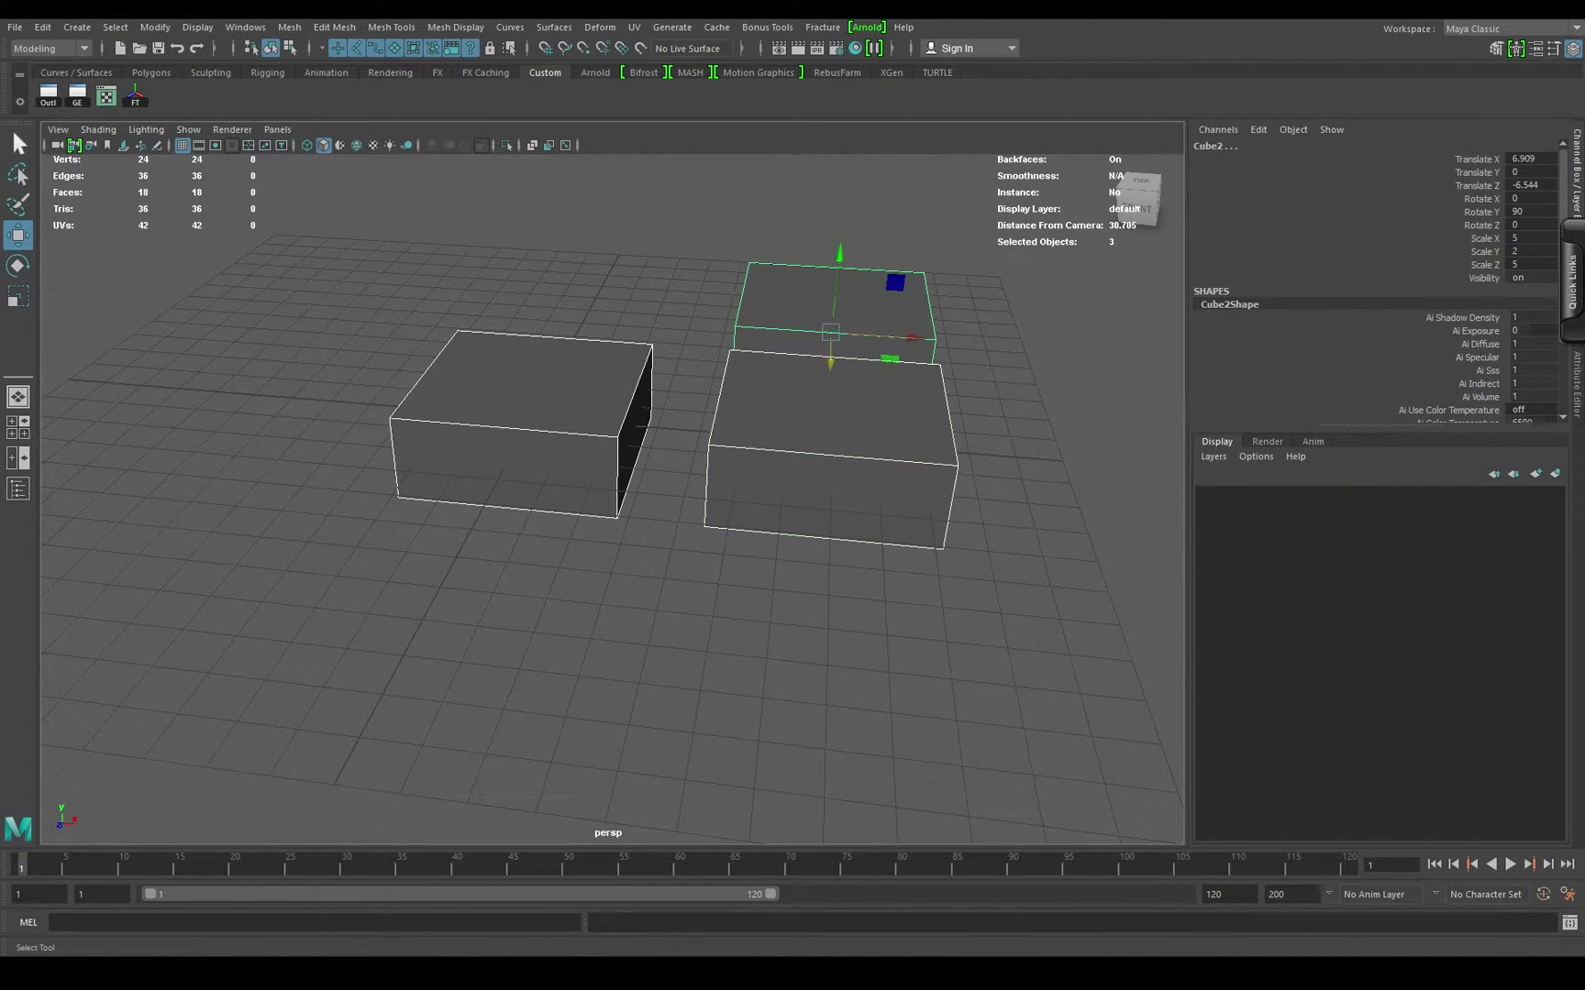
left_click(18, 144)
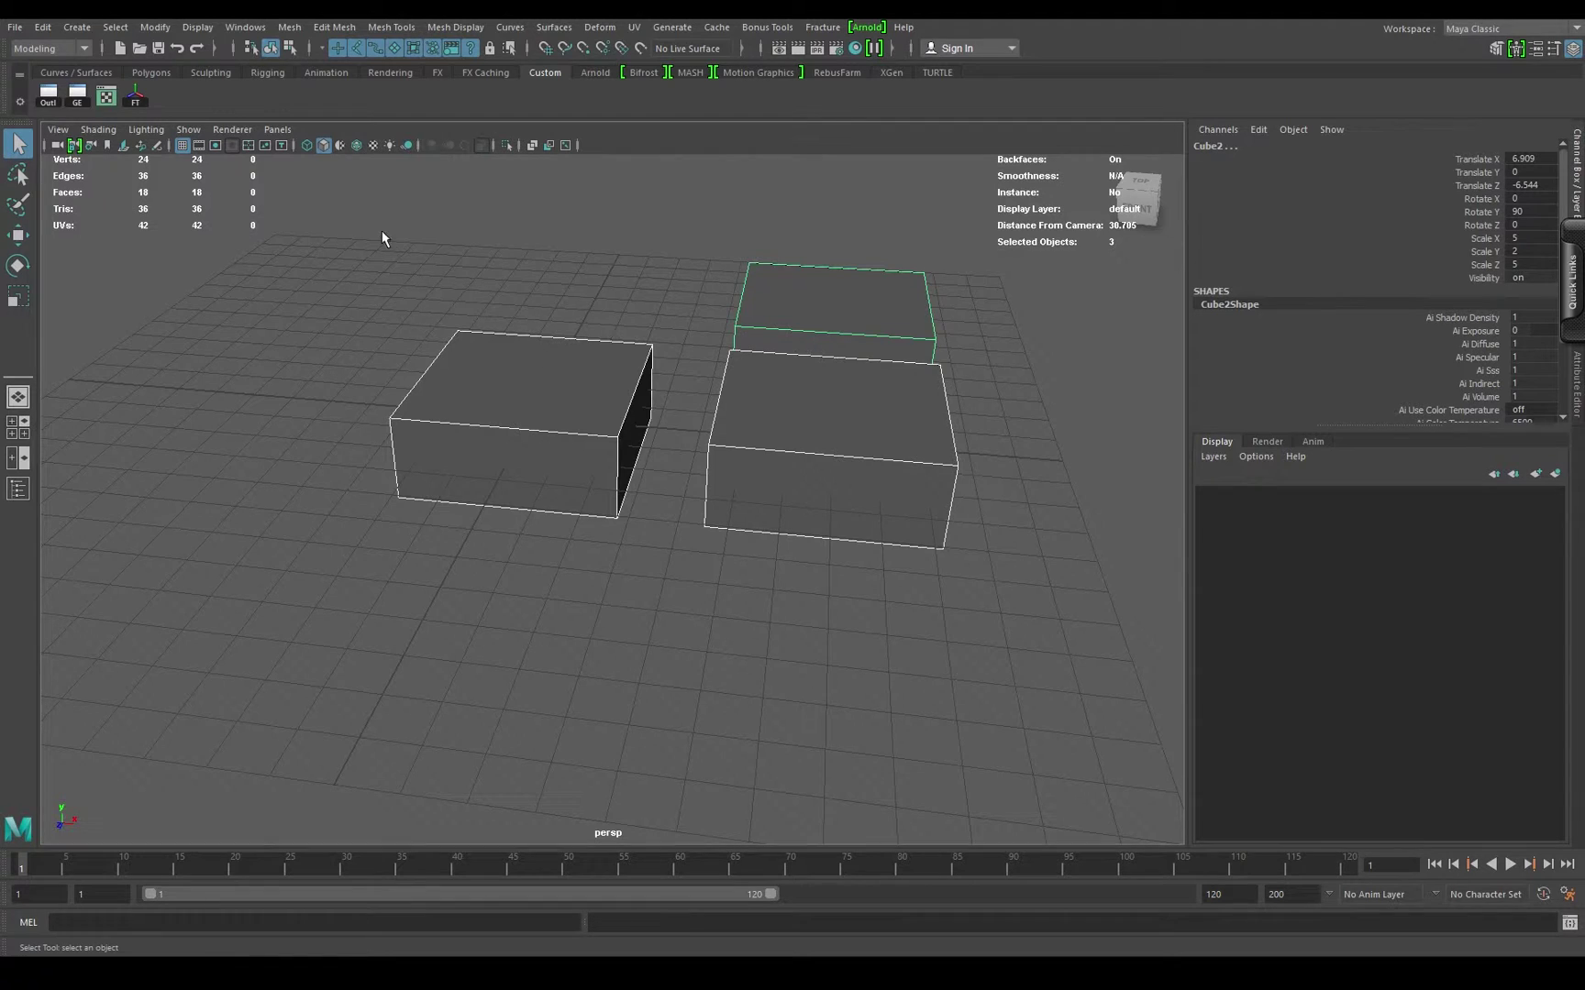
left_click(574, 580)
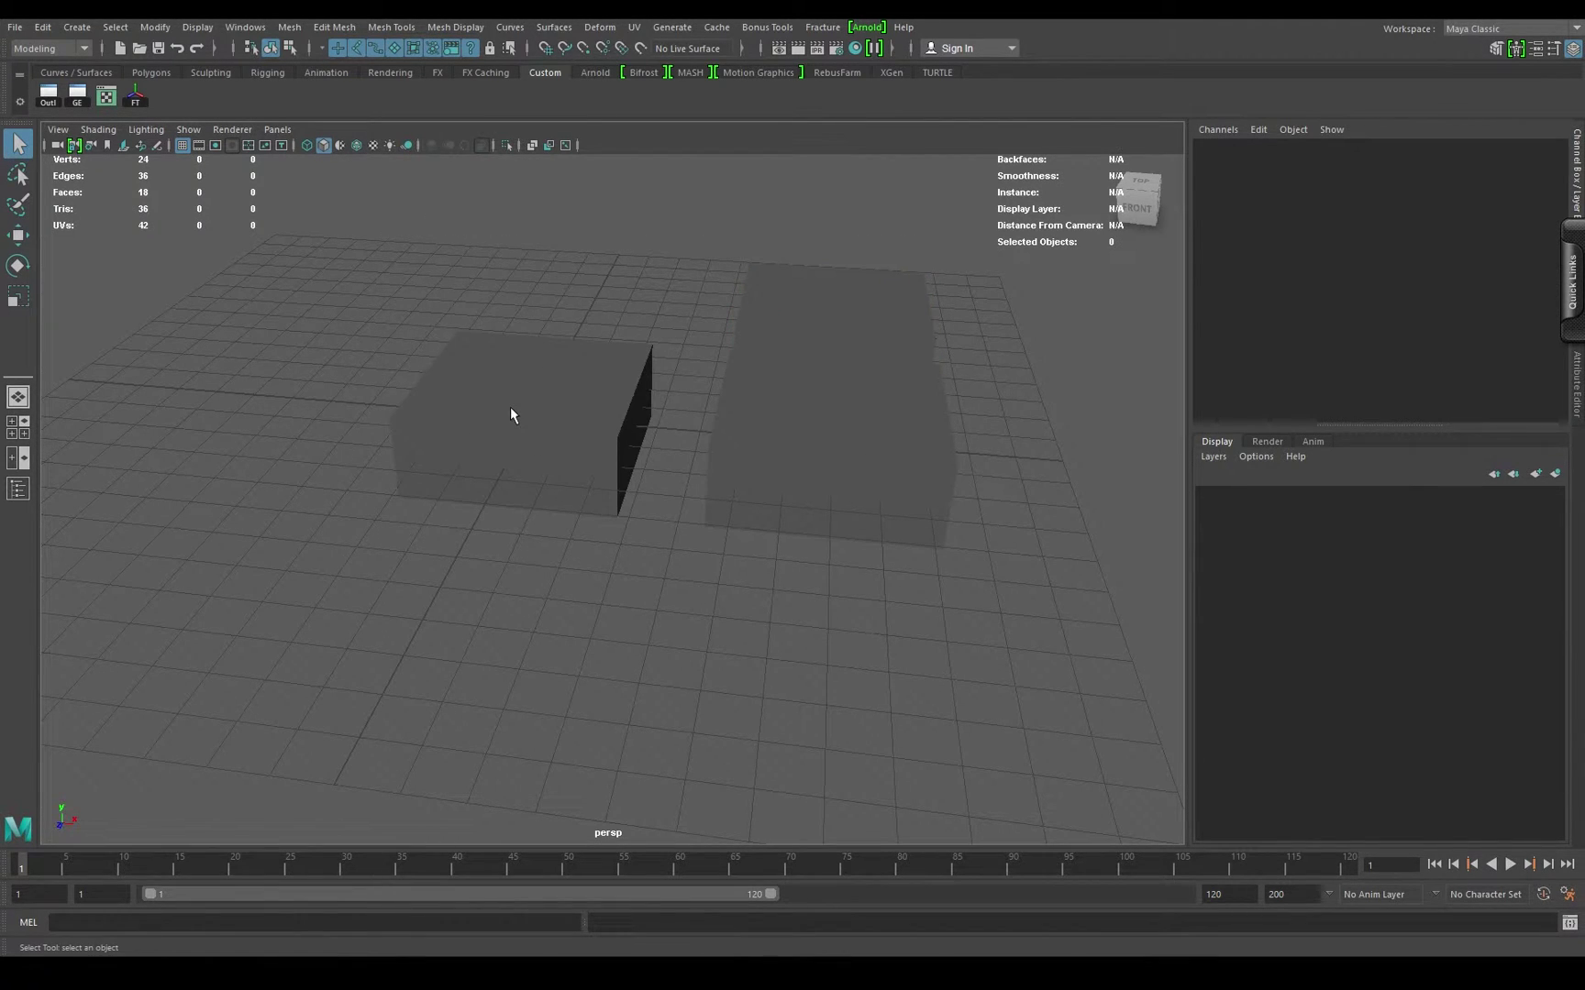
Step: Select all three cubes one after another starting from the original, and repeat the multi-selection adding the second copy before the first
left_click(512, 410)
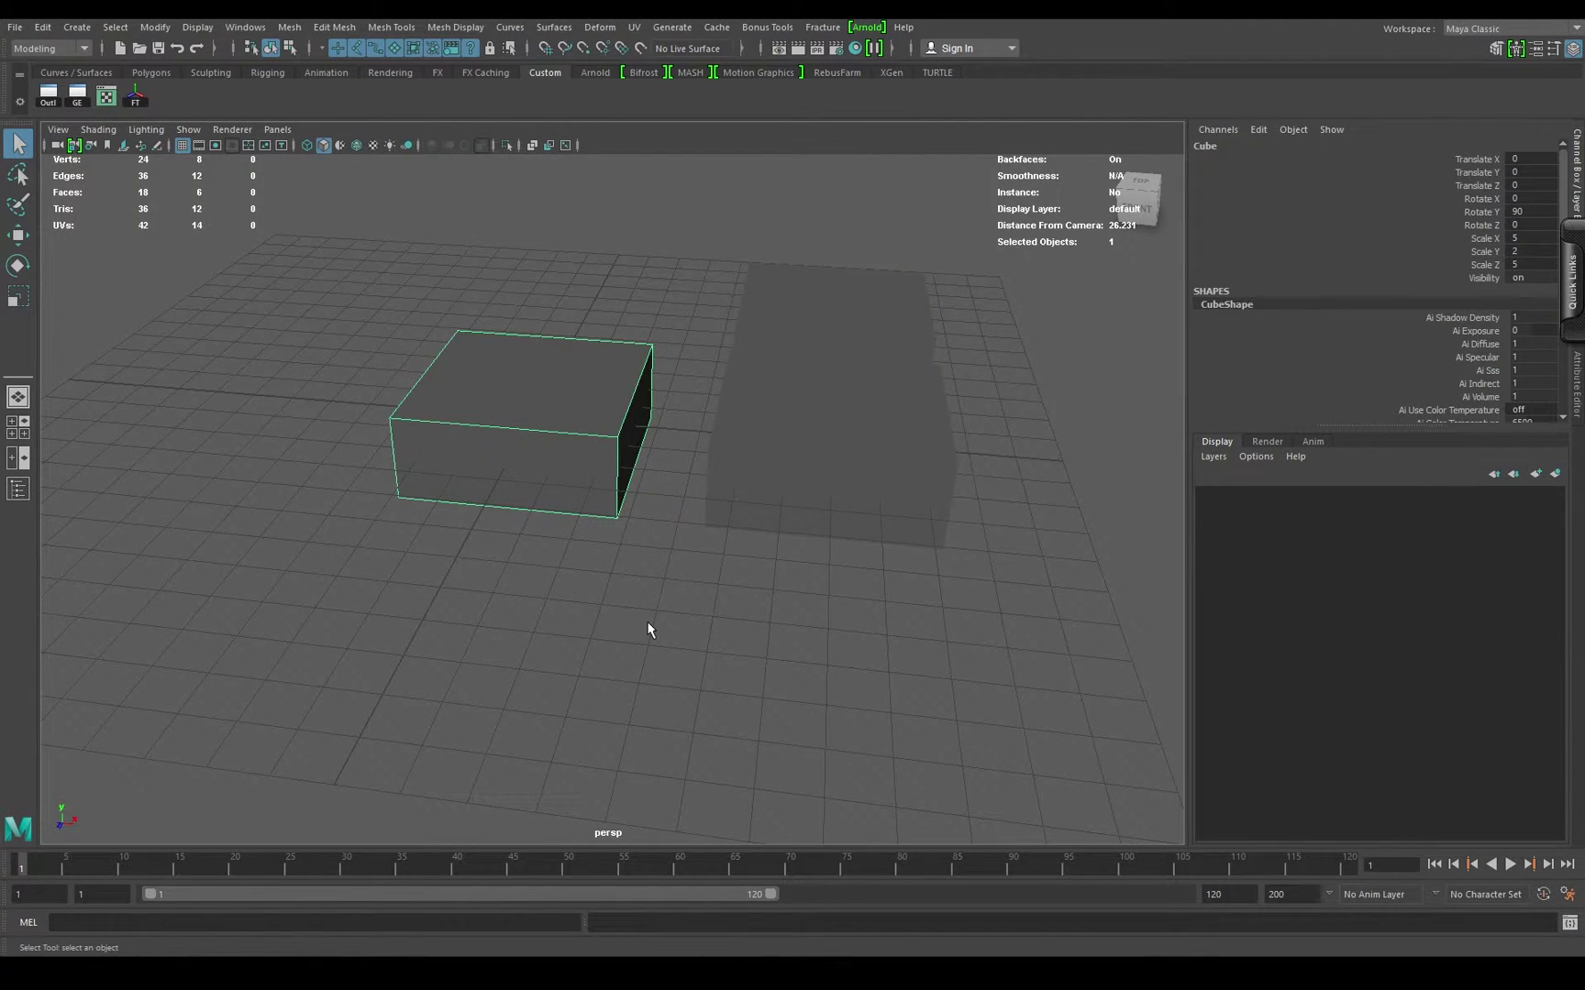
left_click(842, 446, "shift")
left_click(836, 342, "shift")
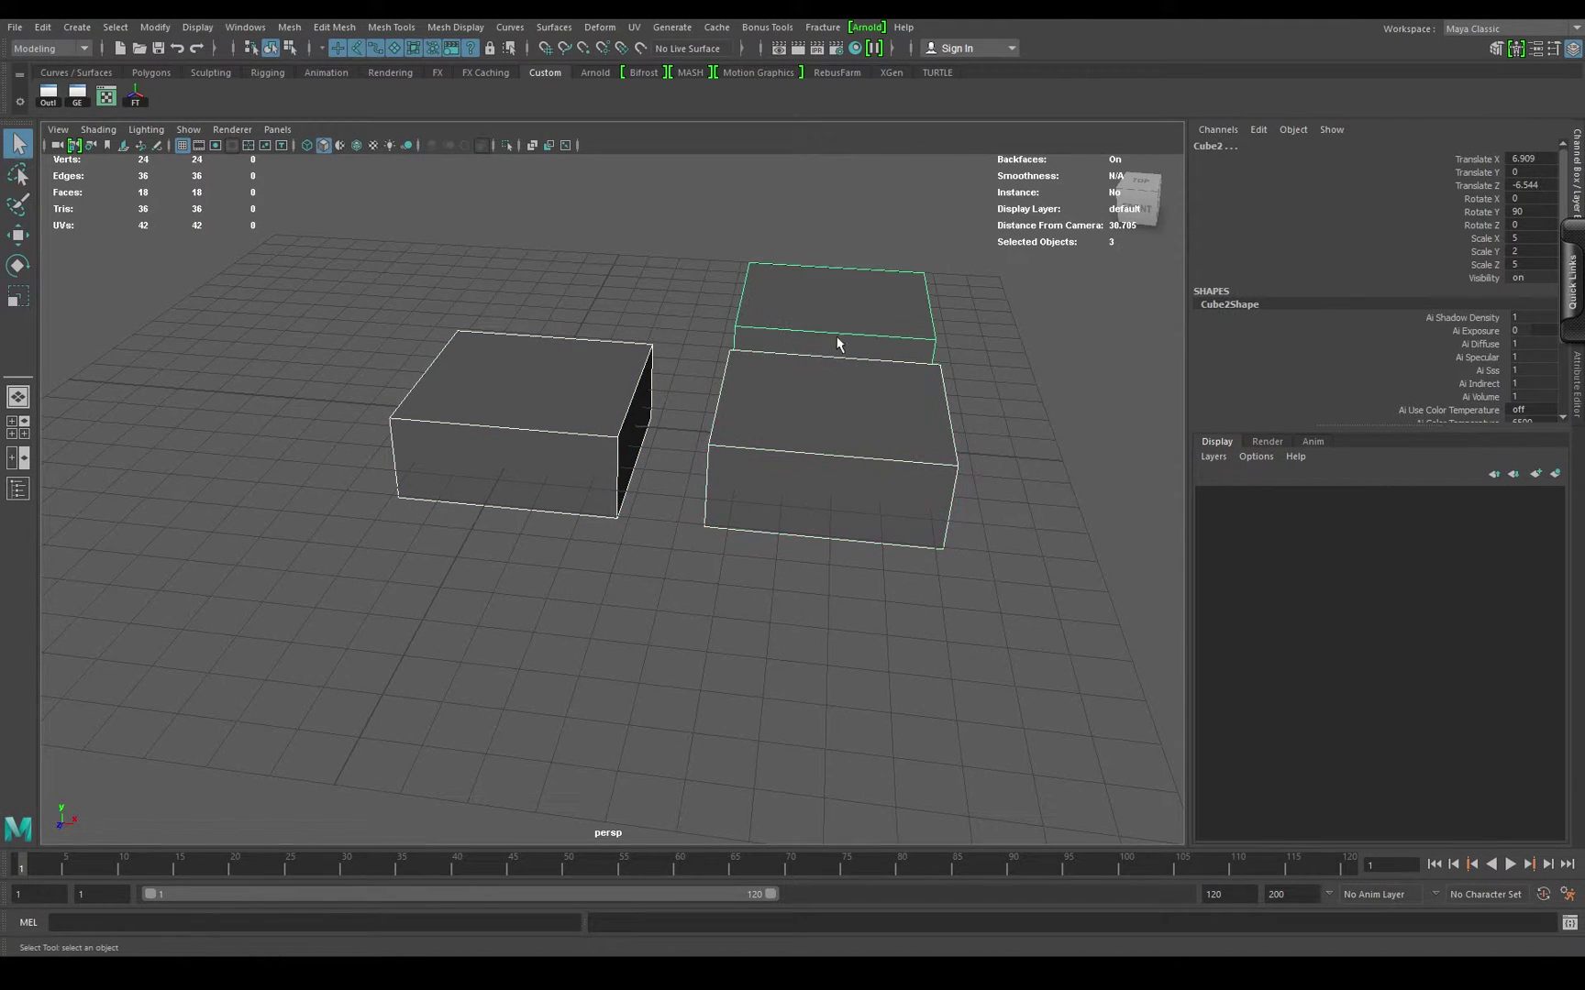
left_click(549, 498)
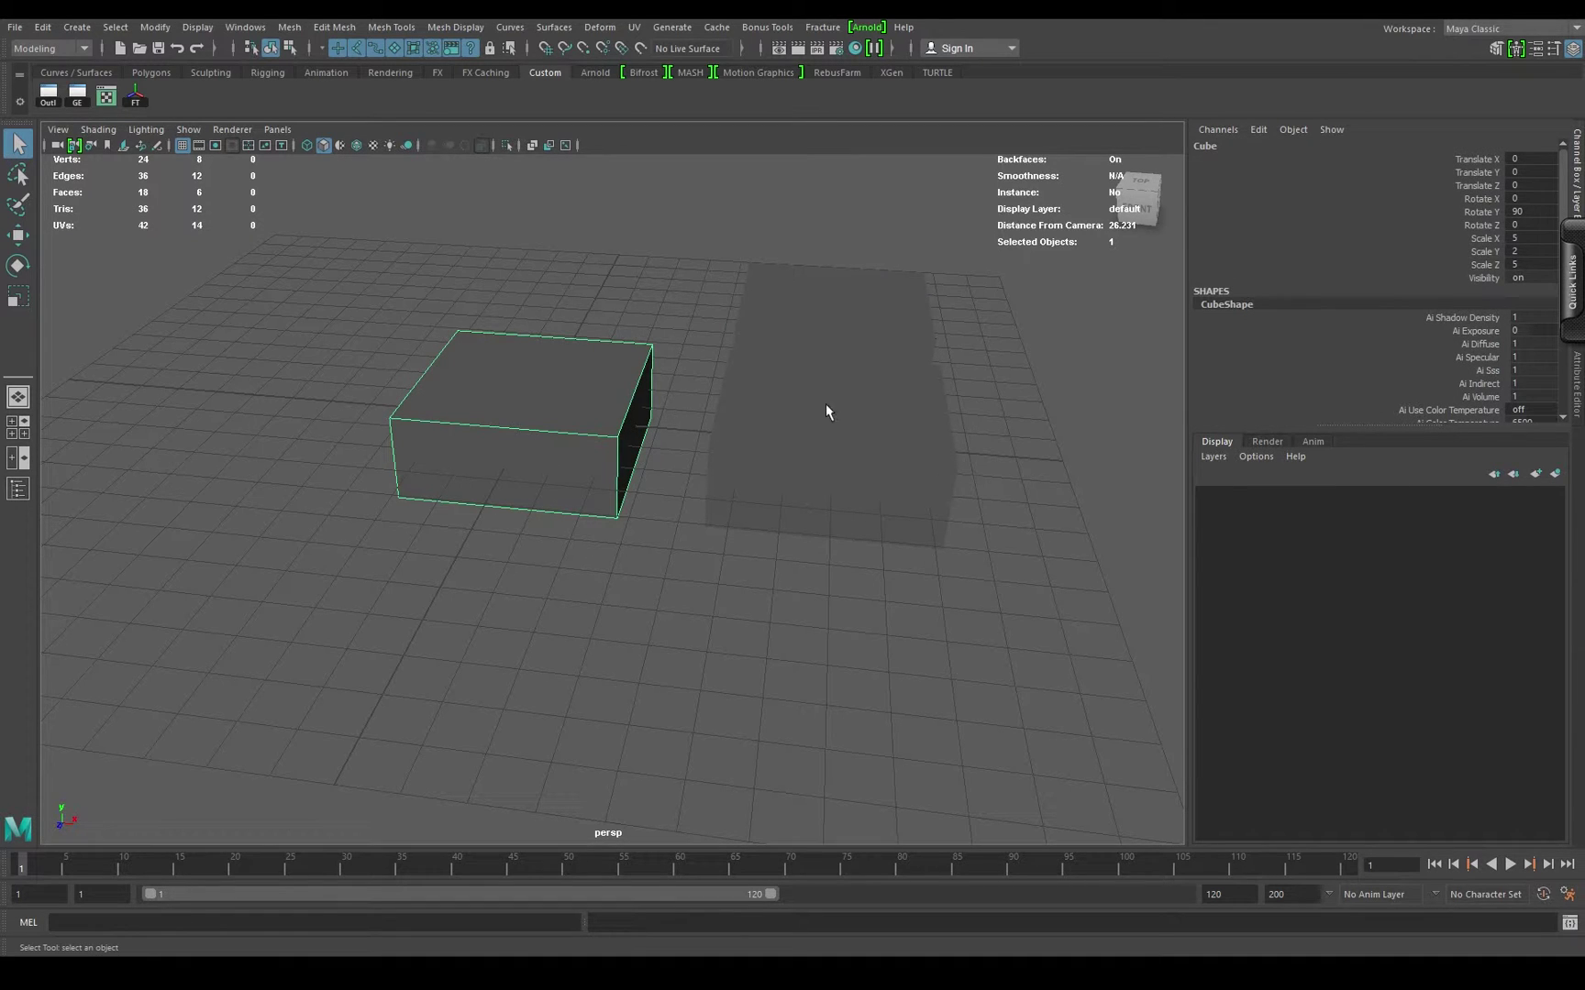
left_click(821, 342, "shift")
left_click(809, 496, "shift")
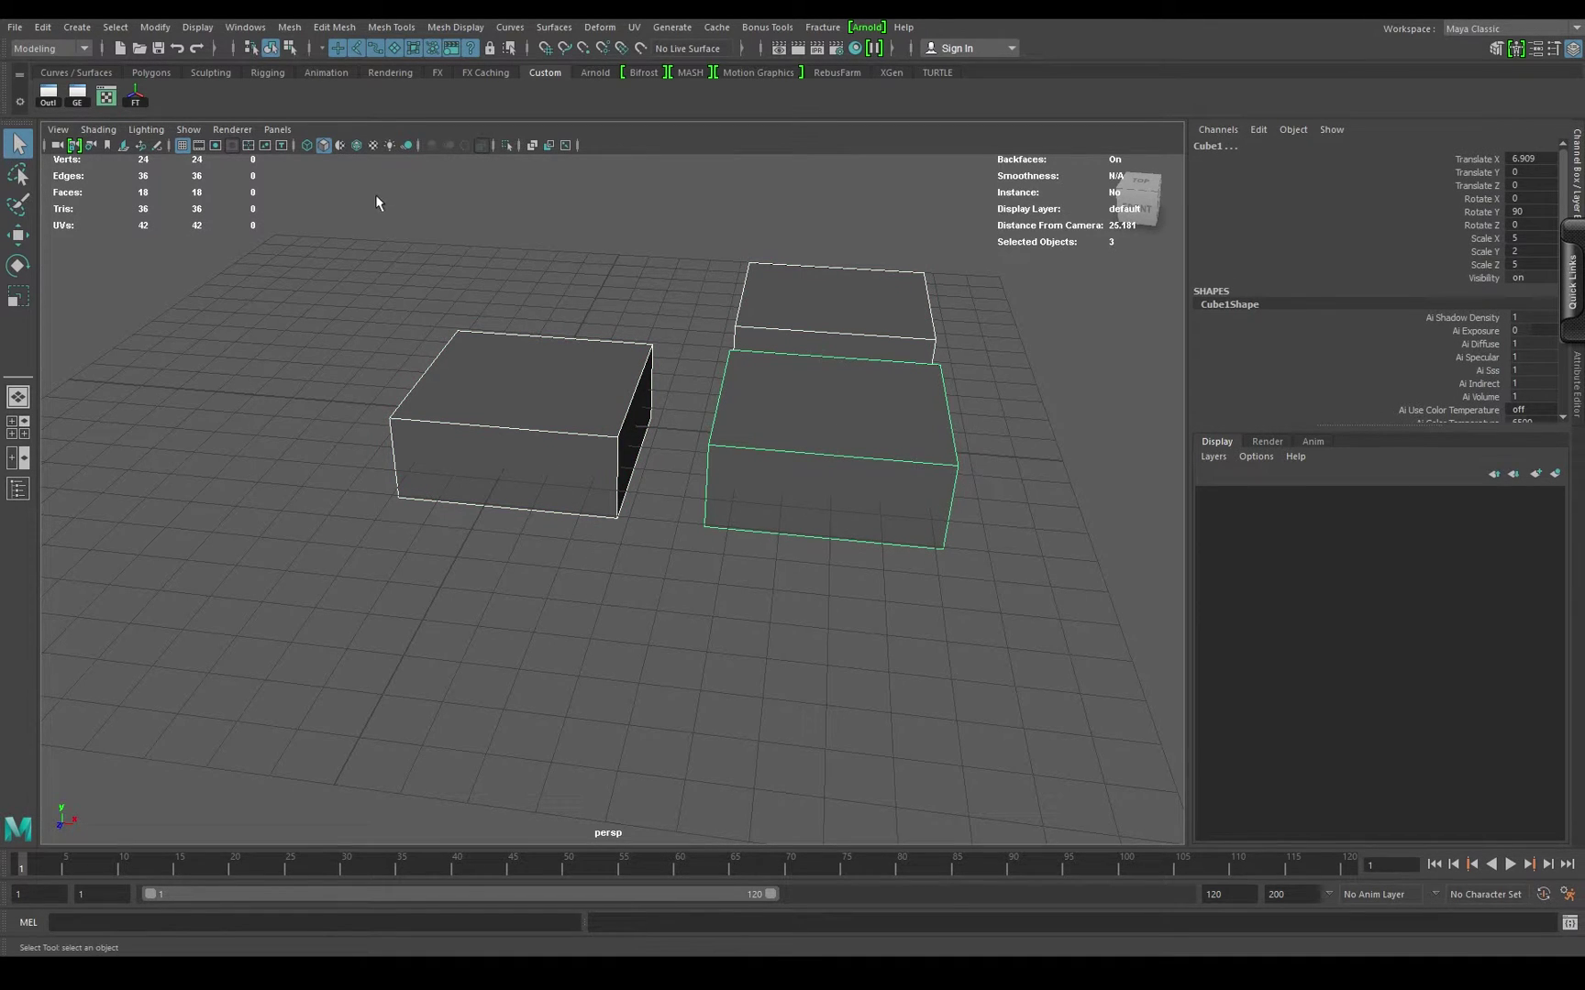
Step: Clear the selection and encircle all three cubes with the Lasso tool
left_click_drag(828, 726, 614, 509, "alt")
left_click(18, 175)
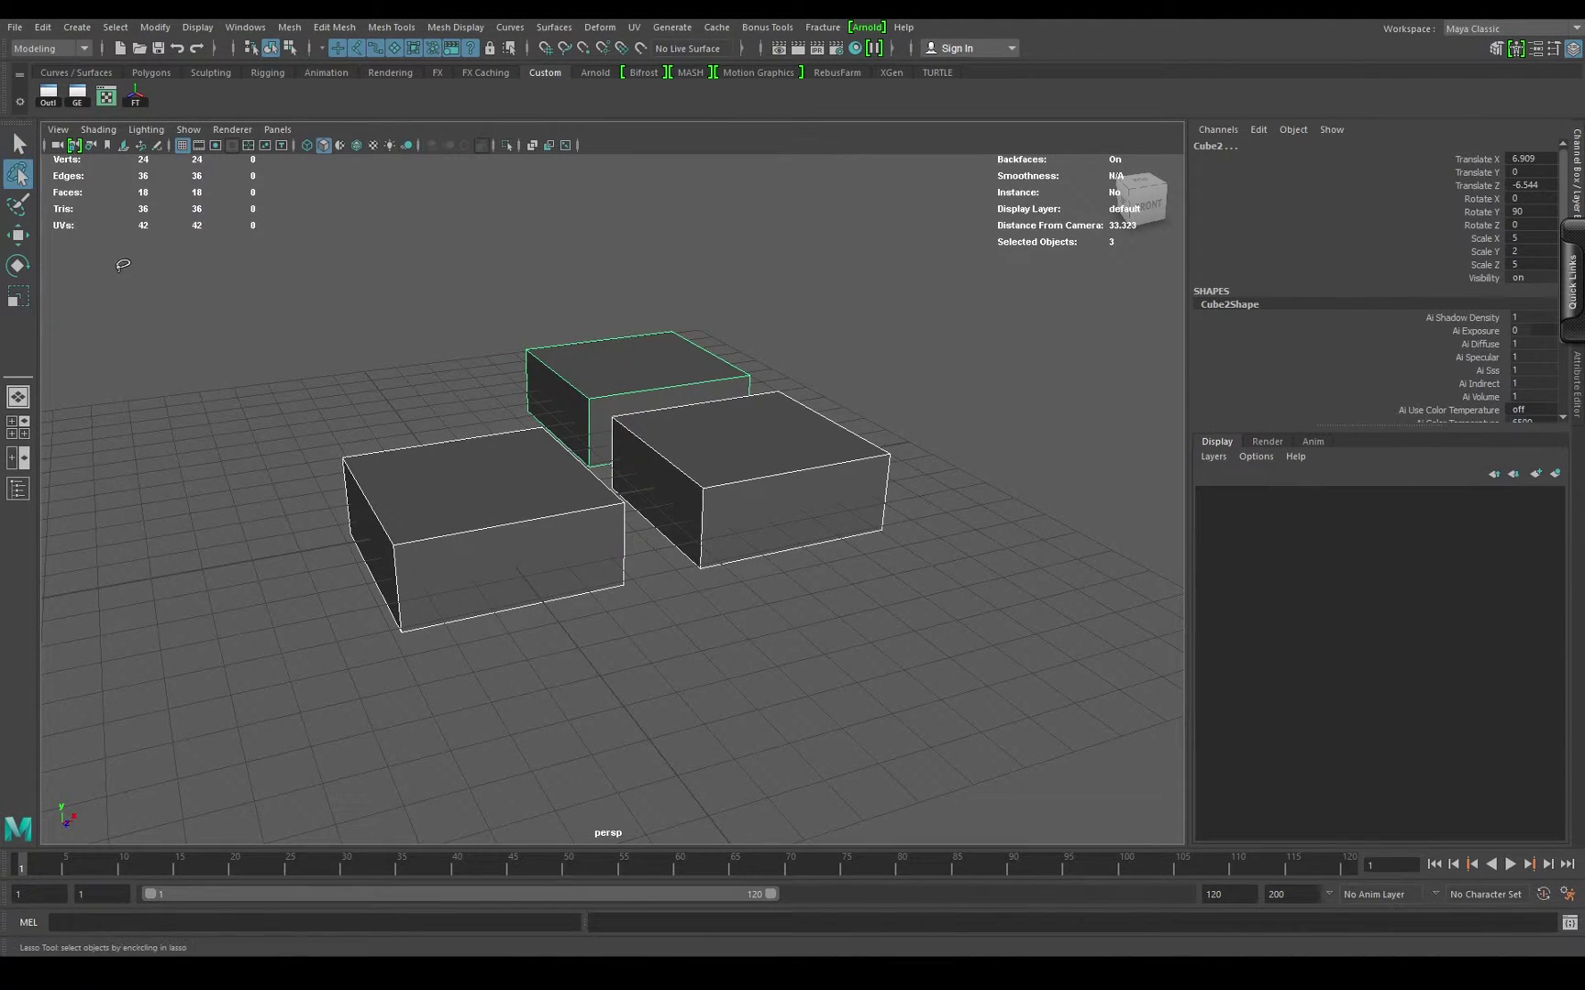
left_click(365, 330)
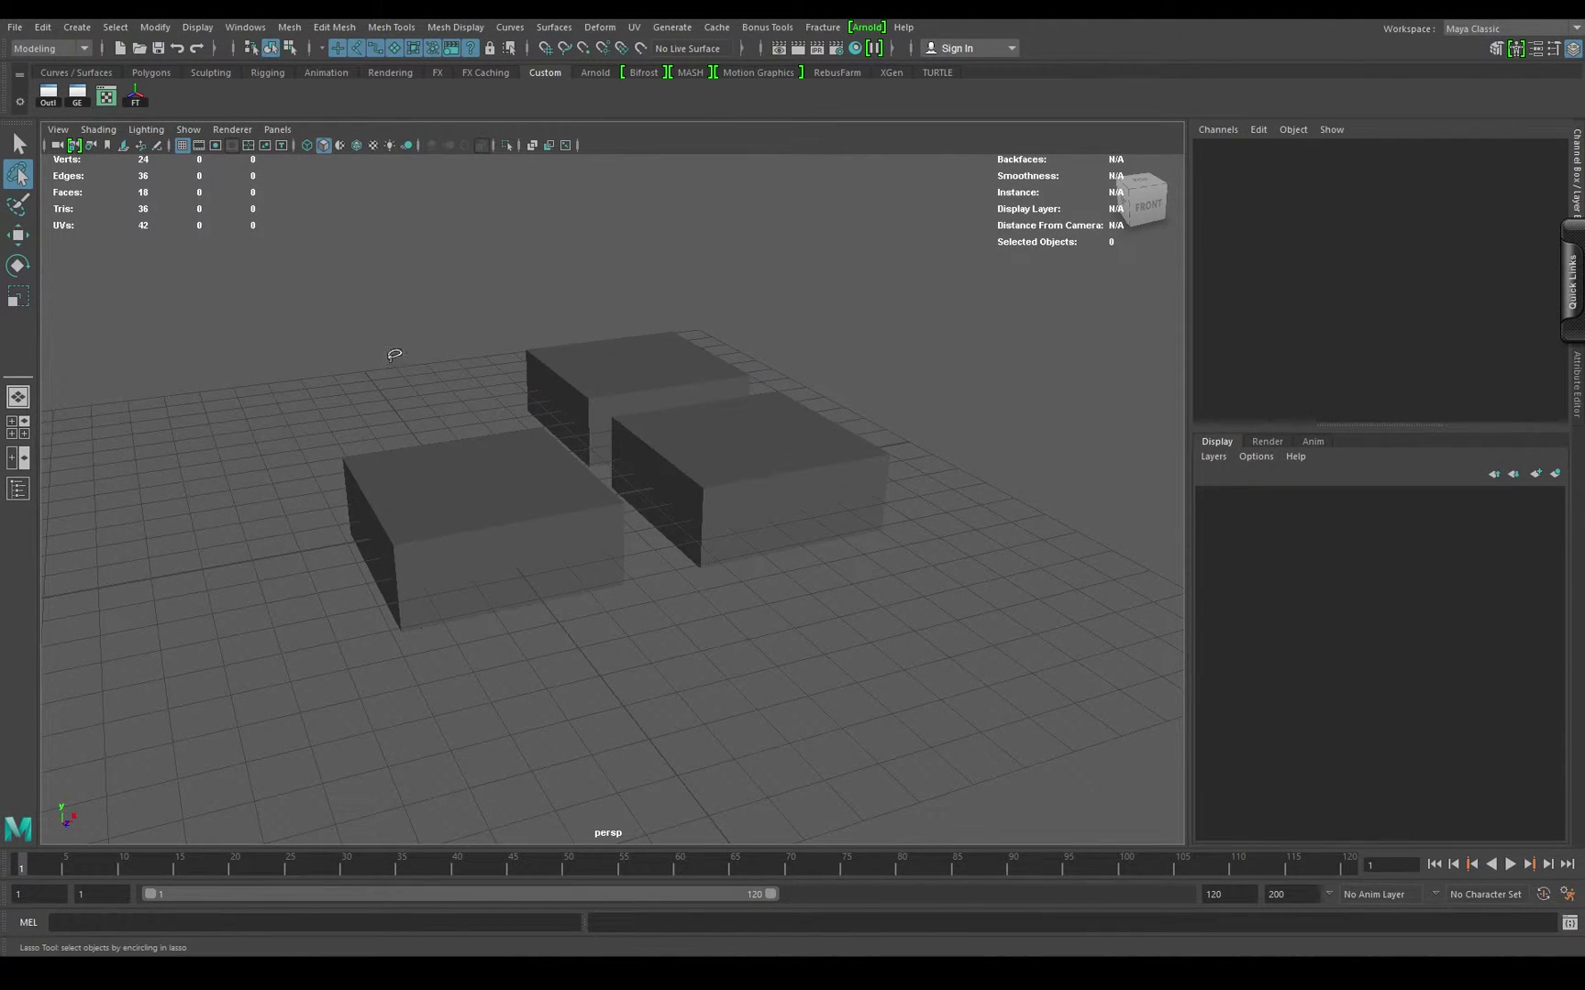
mouse_move(594, 578)
left_mouse_down()
mouse_move(314, 368)
mouse_move(784, 727)
mouse_move(250, 446)
left_mouse_up()
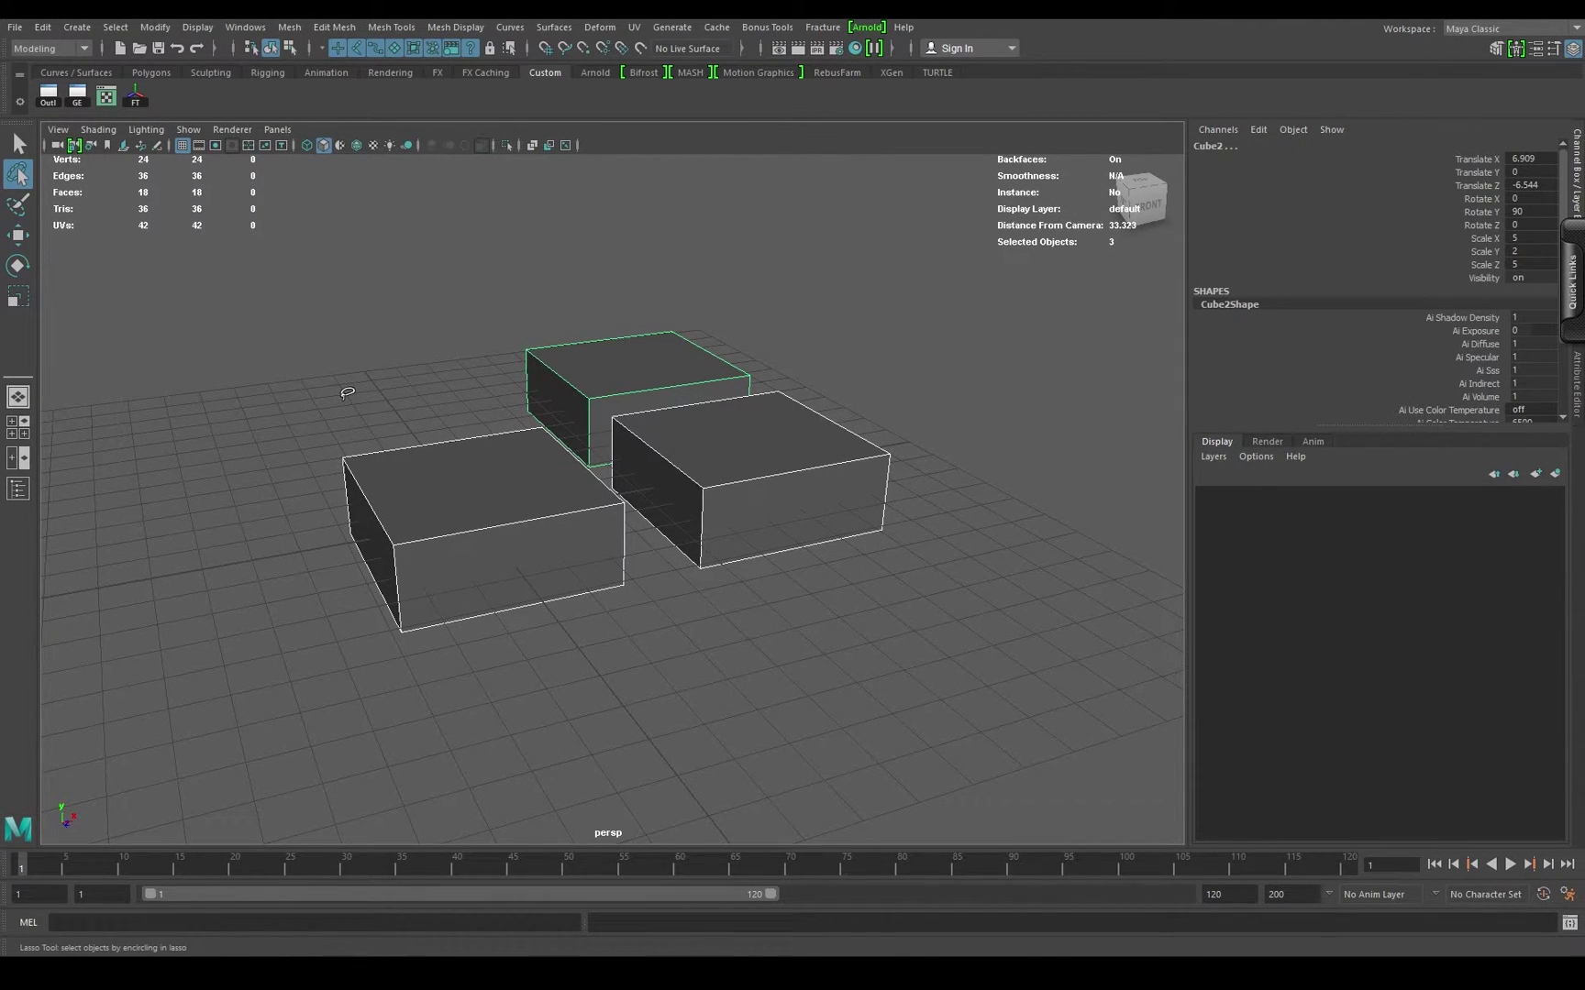
Step: Lasso only the original cube, and replace that selection by lassoing just the two copies
left_click(380, 405)
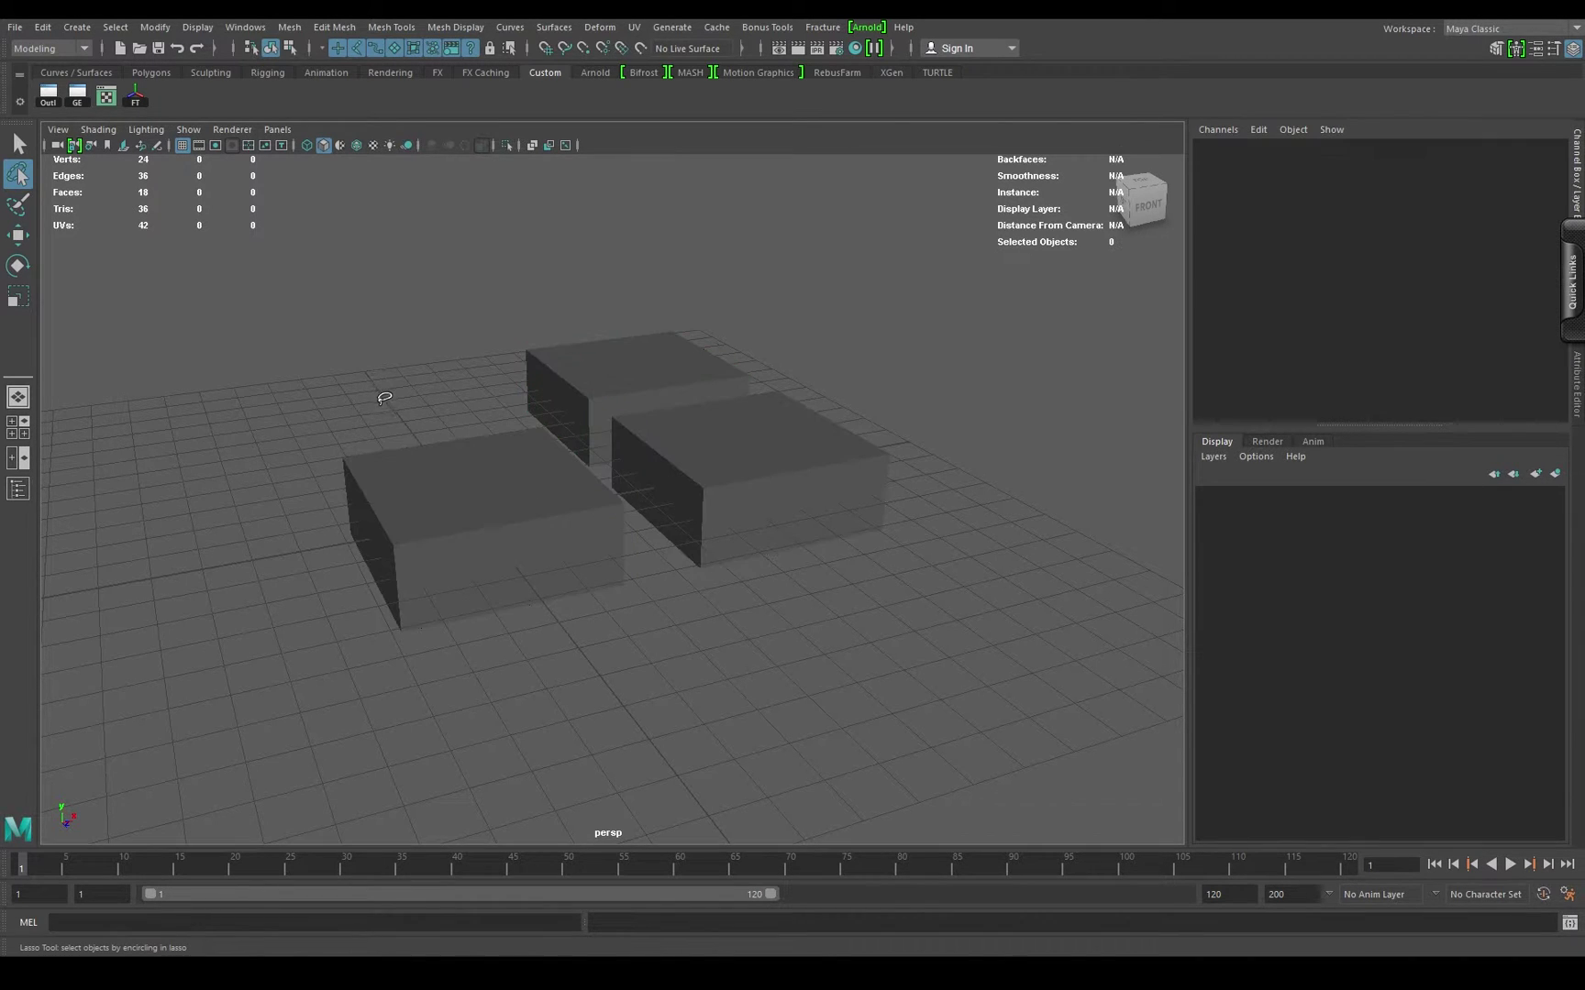
mouse_move(326, 405)
left_mouse_down()
mouse_move(620, 280)
mouse_move(1008, 660)
mouse_move(378, 326)
left_mouse_up()
left_click_drag(911, 622, 376, 392, "alt")
left_click_drag(252, 455, 502, 301)
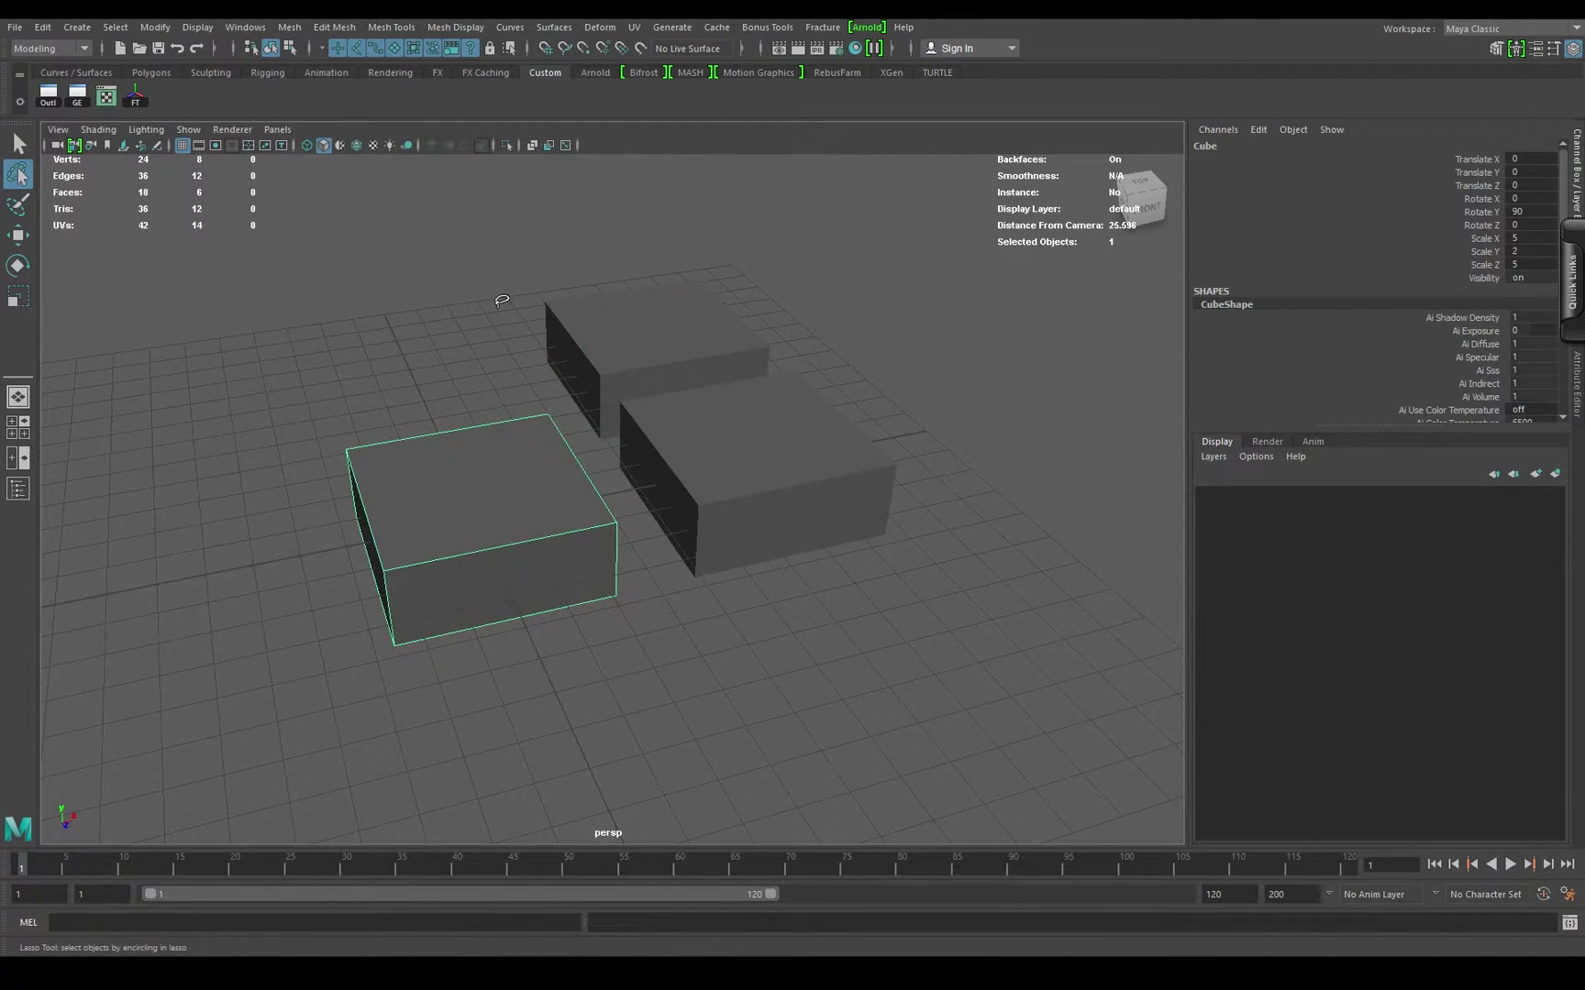
left_click_drag(666, 334, 668, 338)
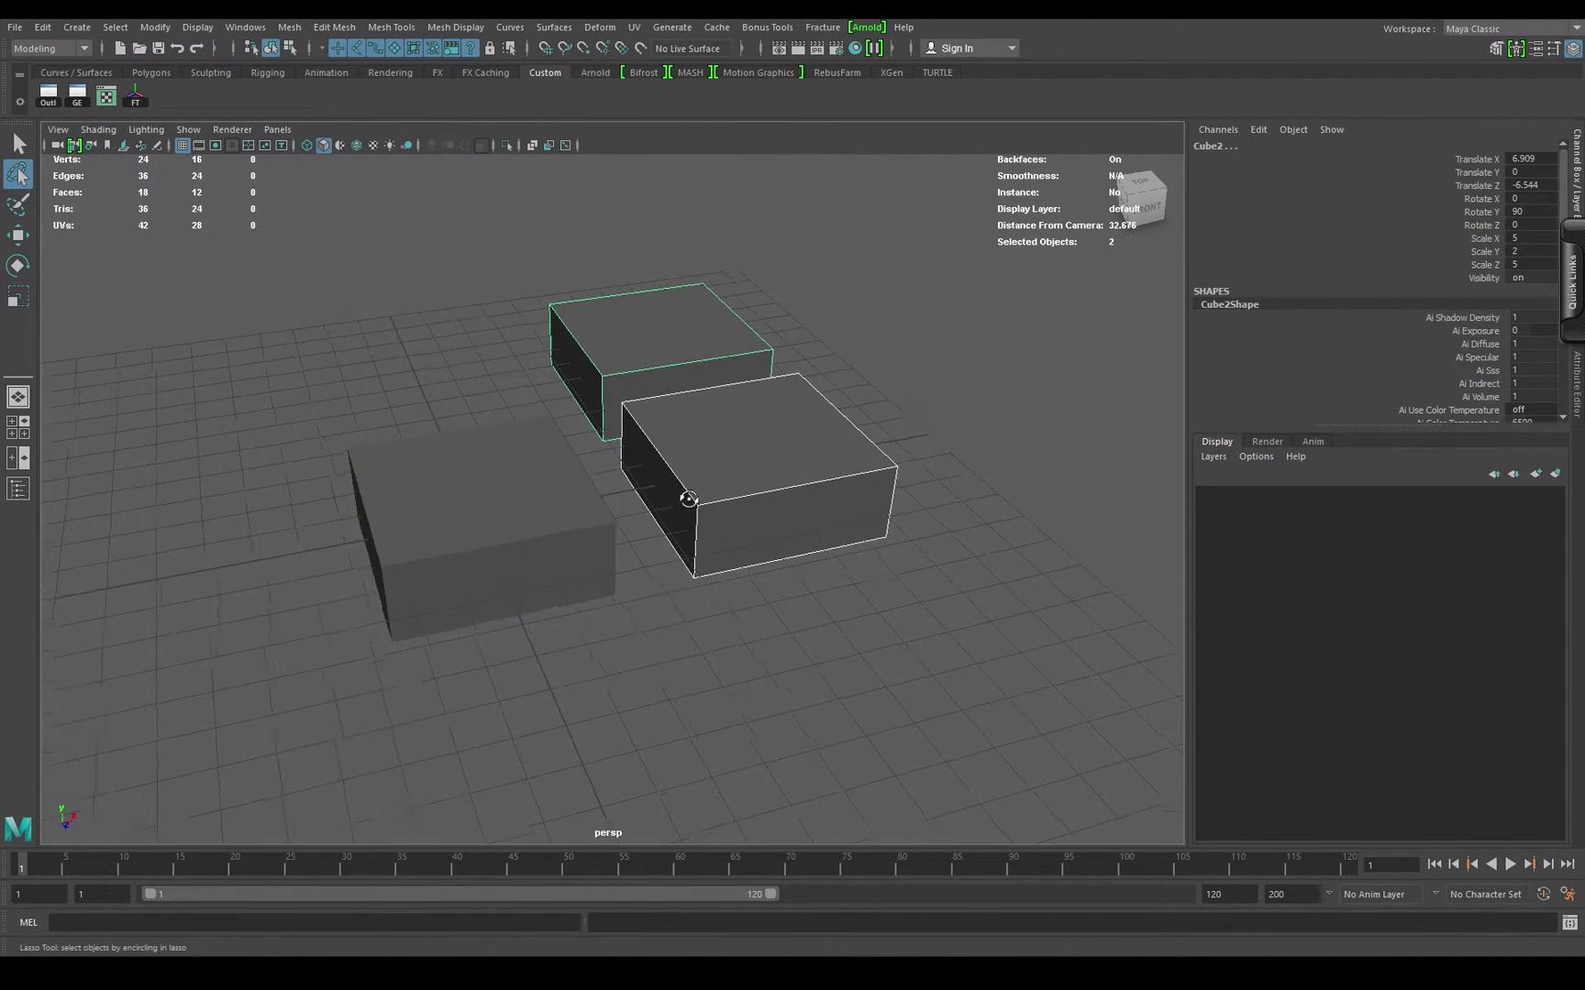
Step: Paint-select the four front corner vertices of the first copy with the Paint Selection tool, and activate the Move tool on them
left_click_drag(683, 495, 542, 440, "alt")
left_click(18, 204)
key("F8")
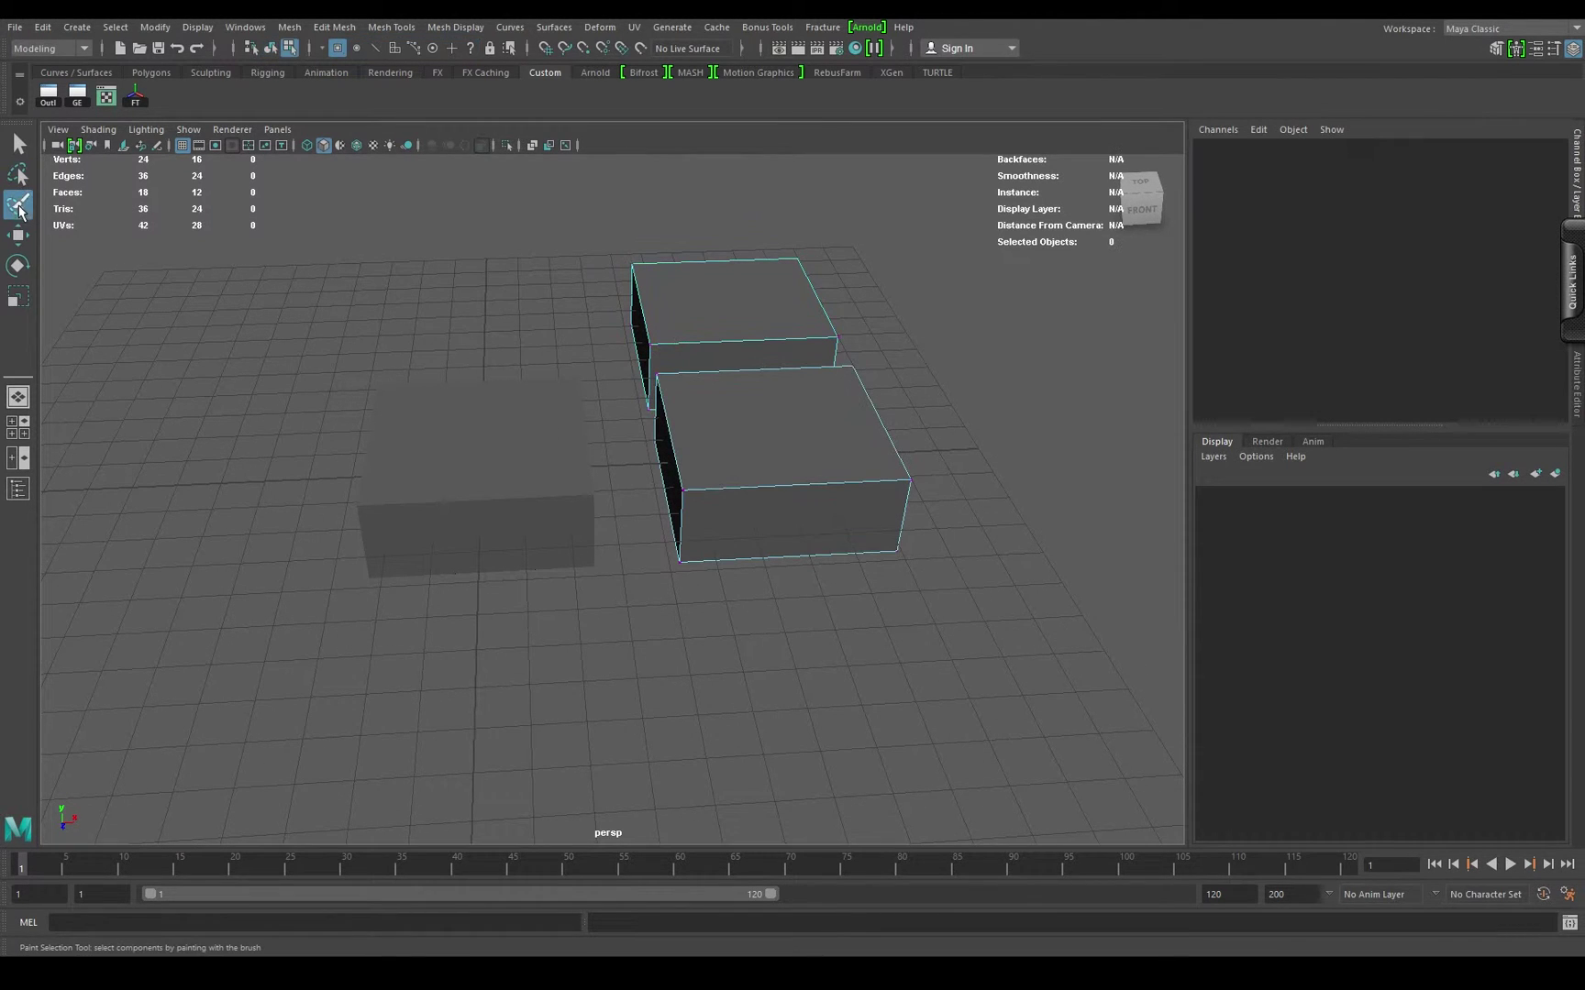
left_click_drag(629, 479, 760, 470, "alt")
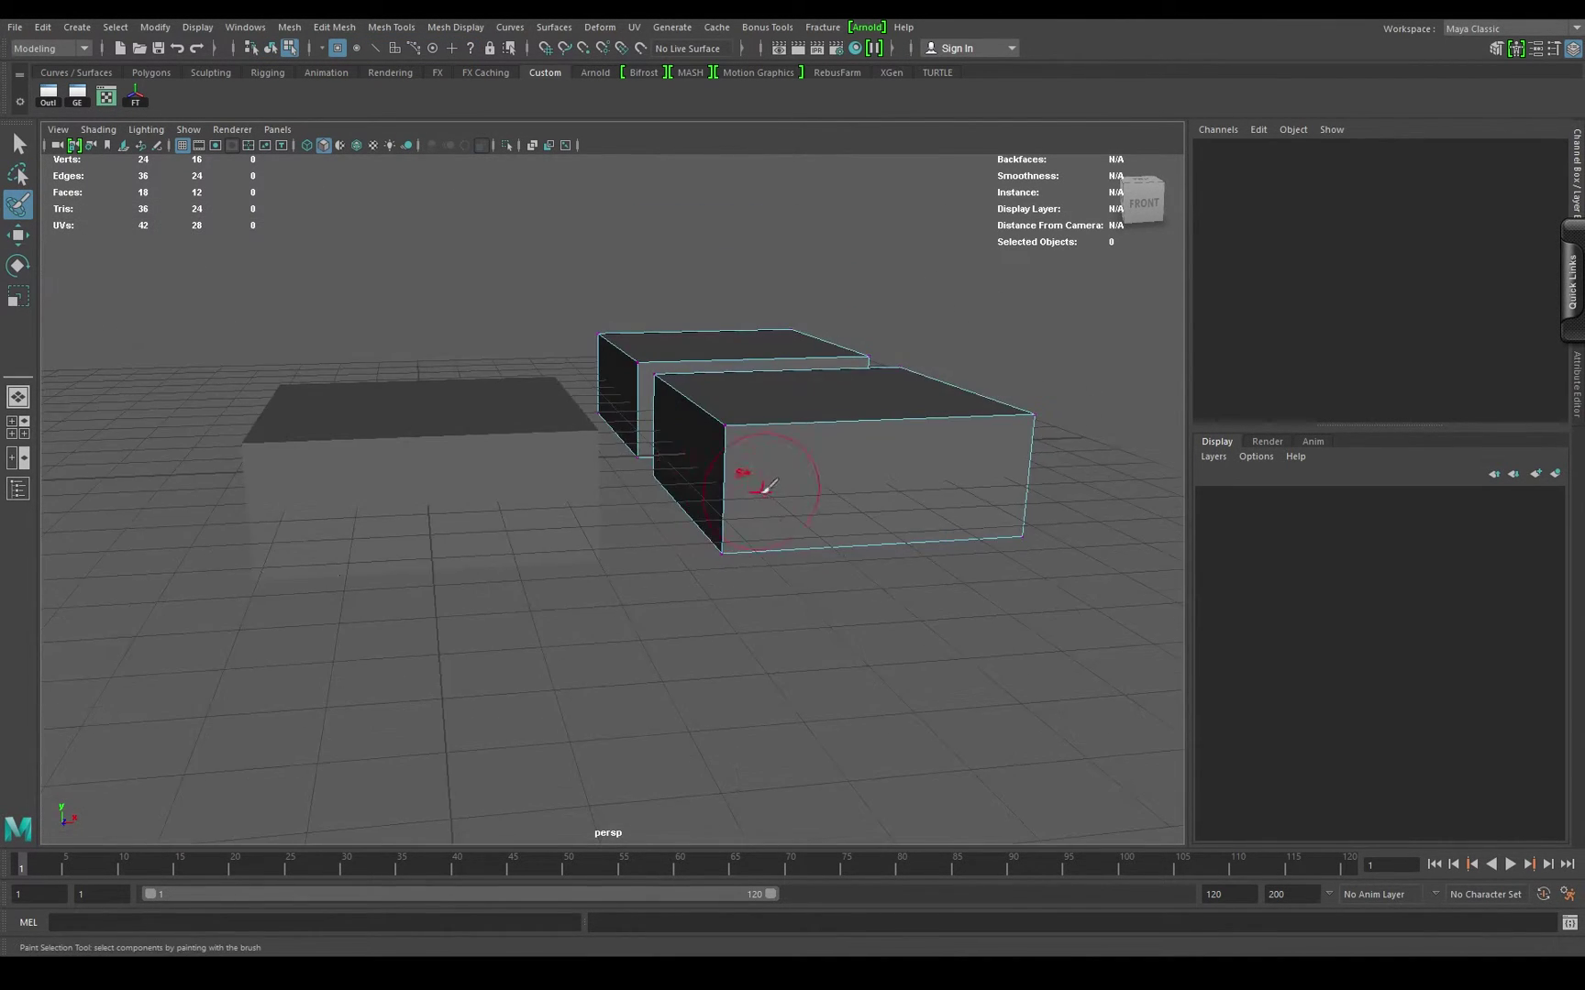
scroll(654, 478, "up", 5)
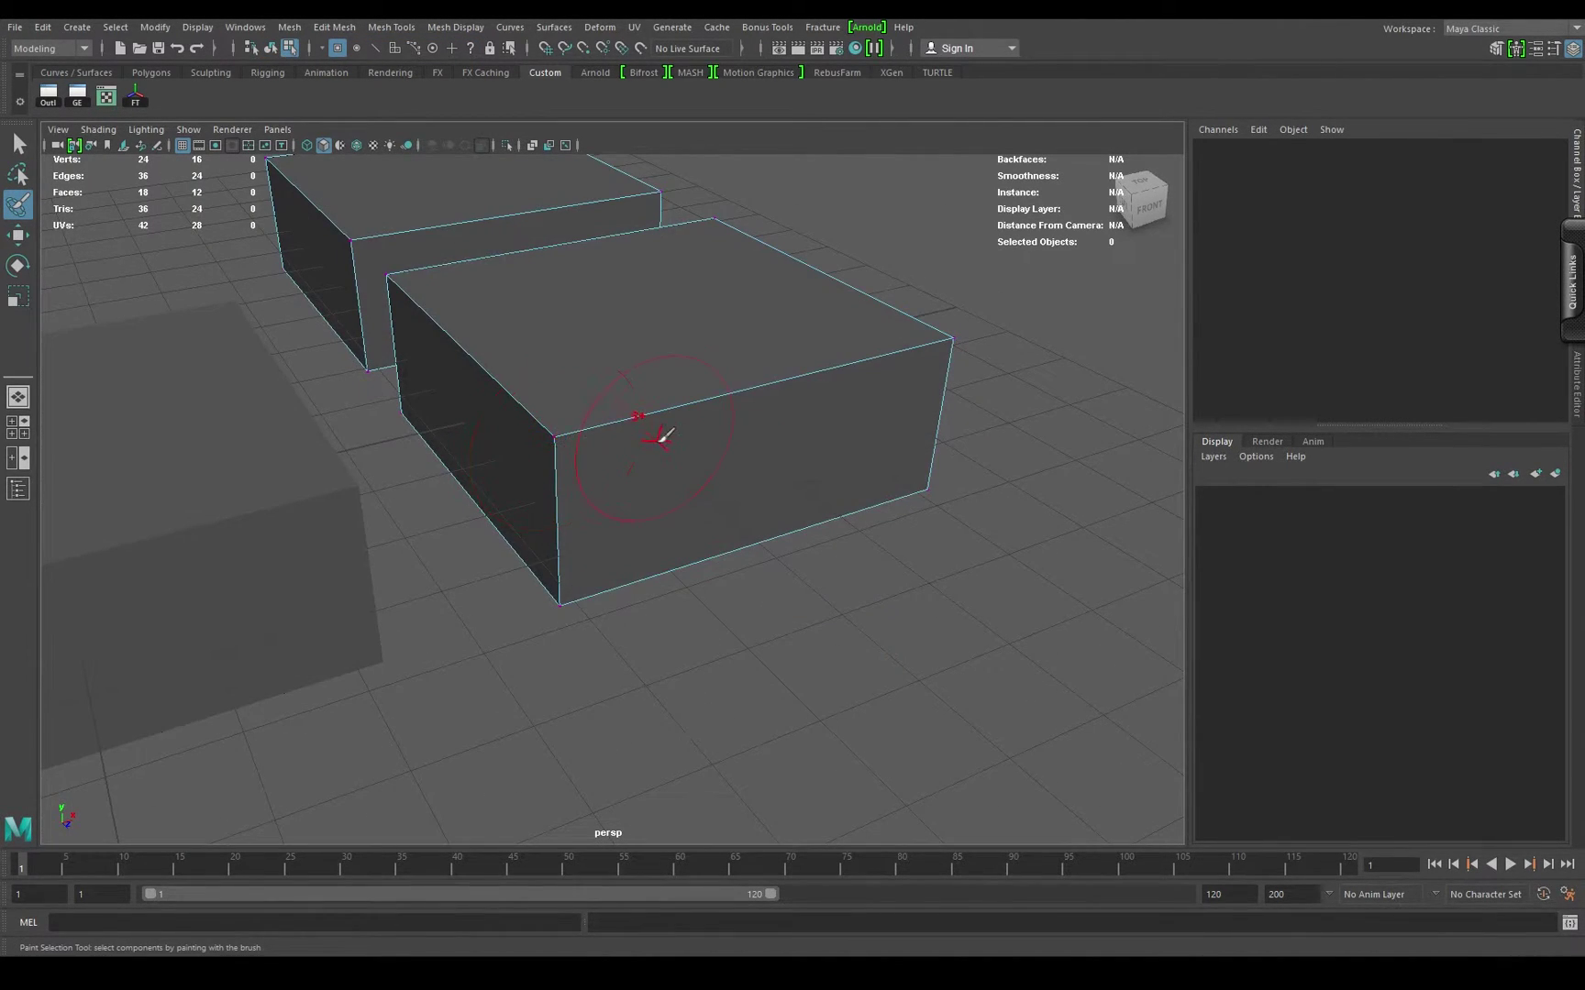
left_click(554, 427)
left_click_drag(789, 468, 762, 489, "alt")
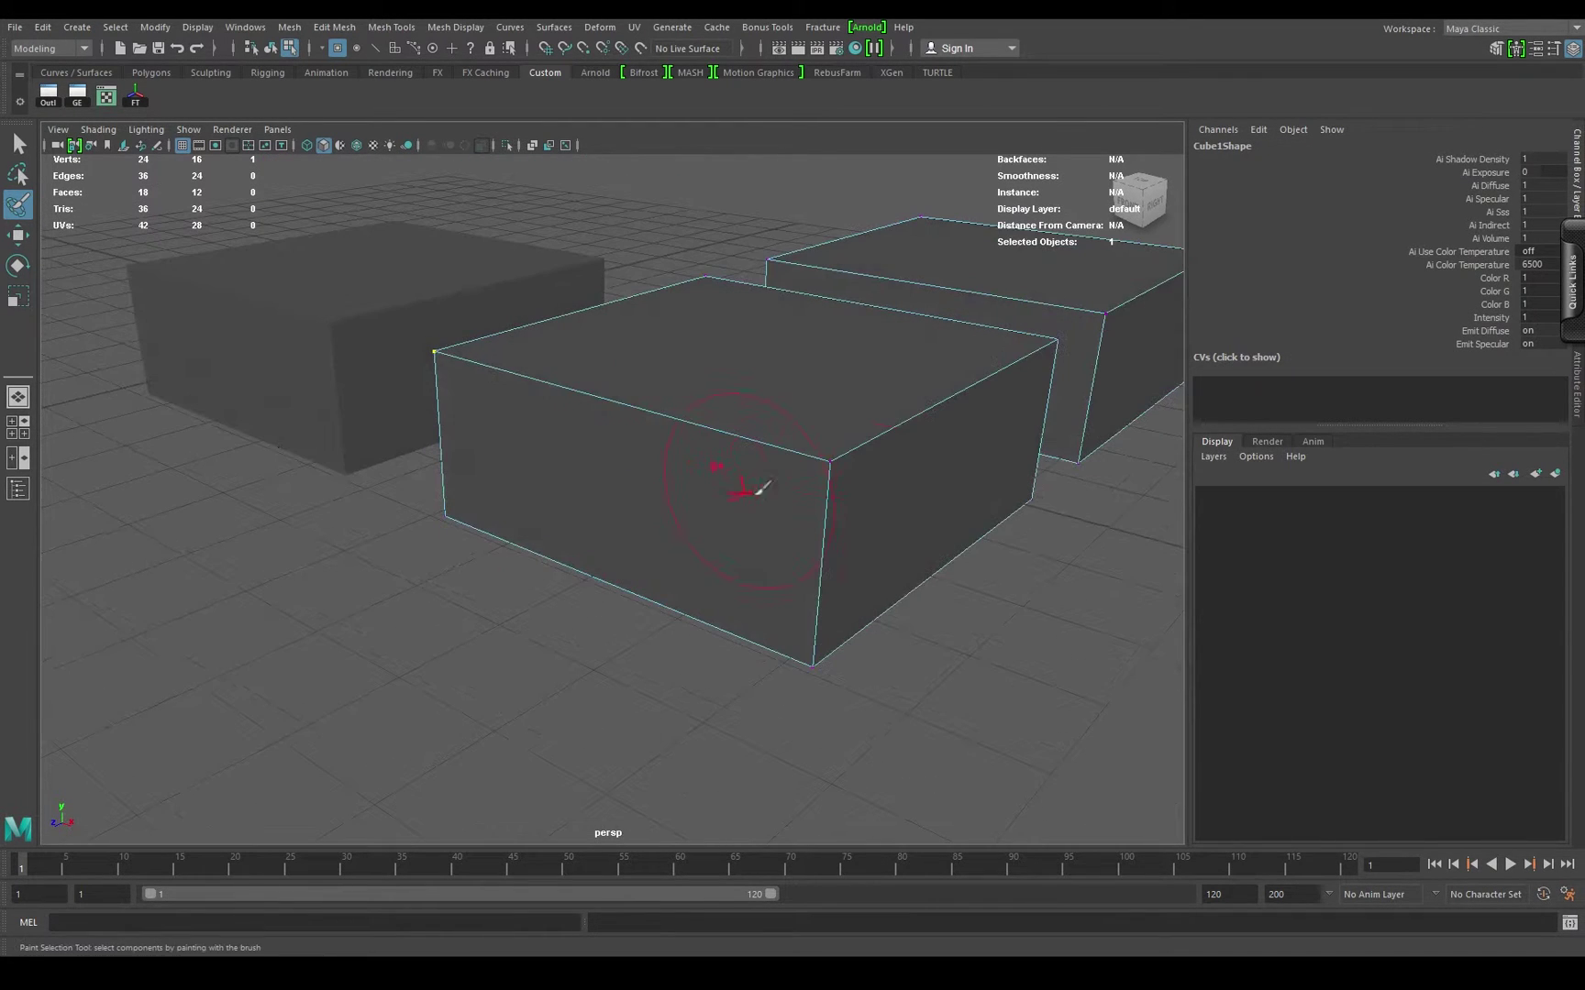
left_click_drag(615, 524, 495, 541, "alt")
left_click(479, 550)
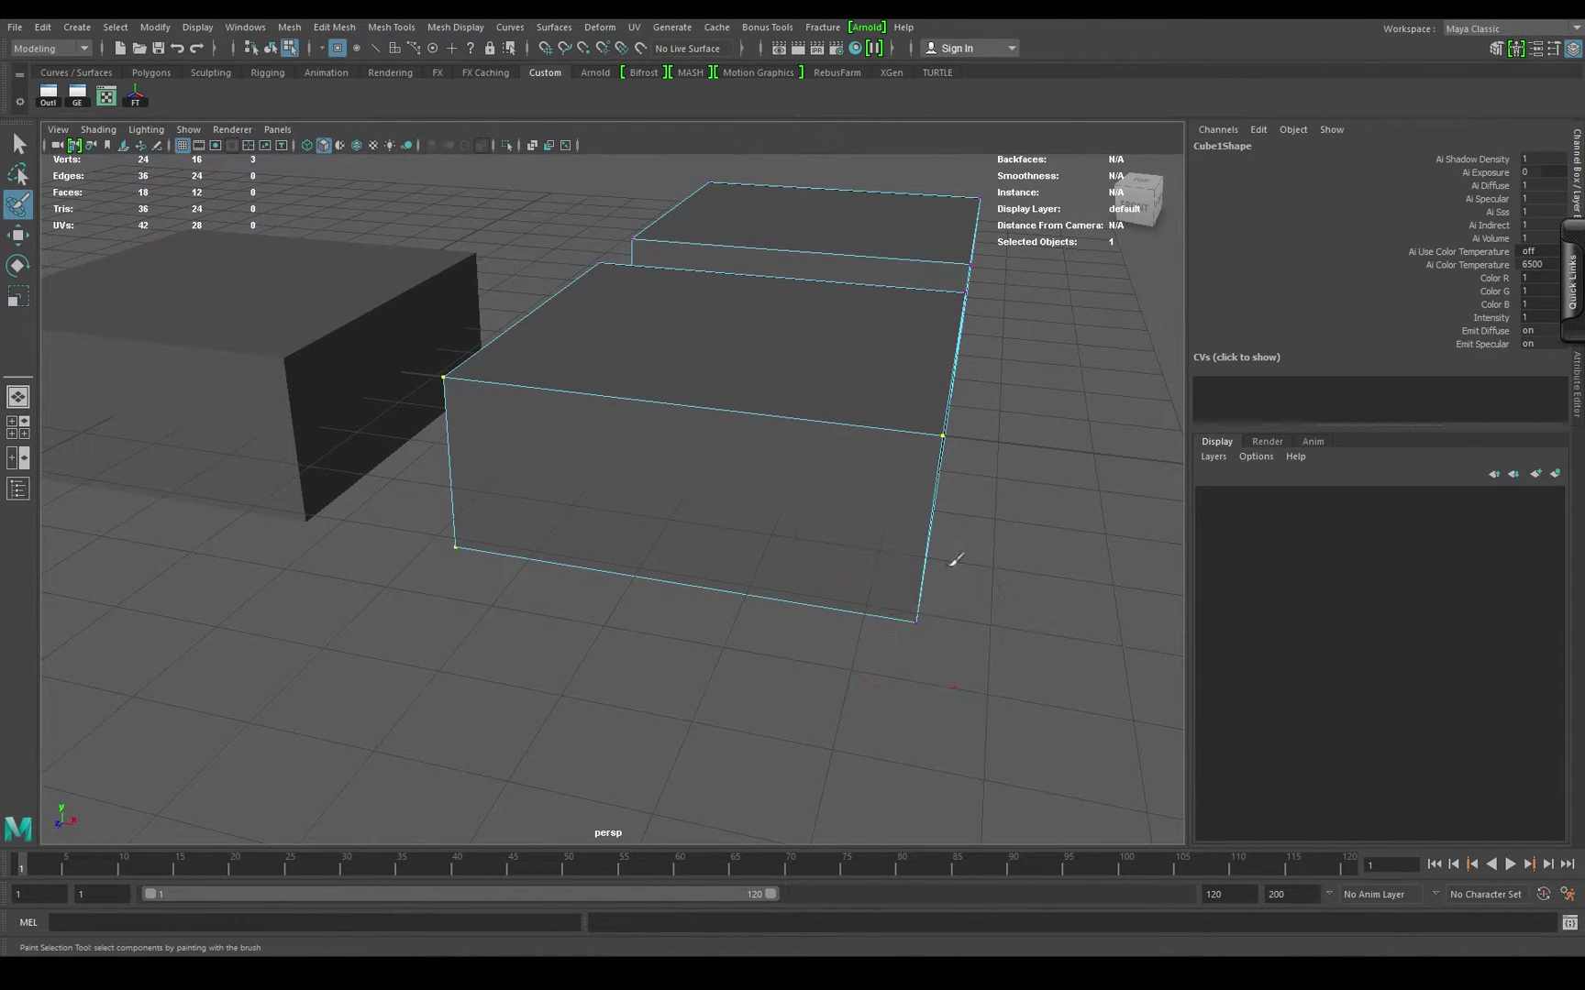
mouse_move(929, 635)
left_mouse_down("alt")
mouse_move(523, 623)
mouse_move(549, 612)
mouse_move(561, 413)
mouse_move(573, 445)
mouse_move(550, 385)
mouse_move(516, 405)
mouse_move(453, 364)
left_mouse_up("alt")
key("w")
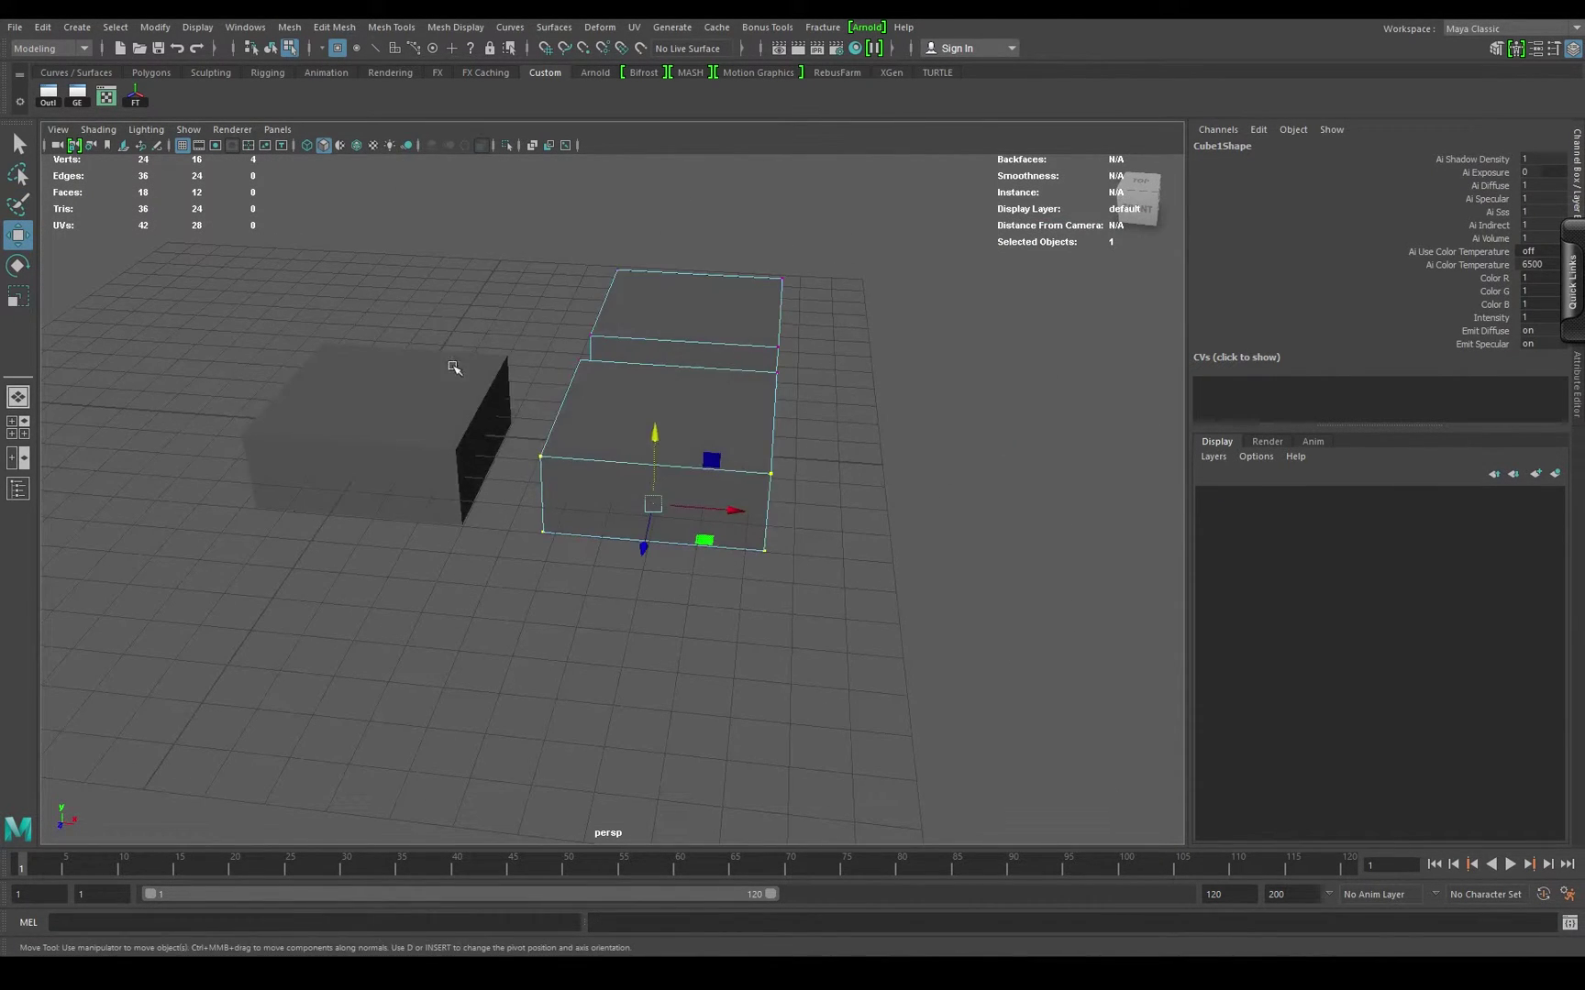
Step: Return to object selection mode and box-select all three cubes
left_click(453, 364)
left_click(269, 47)
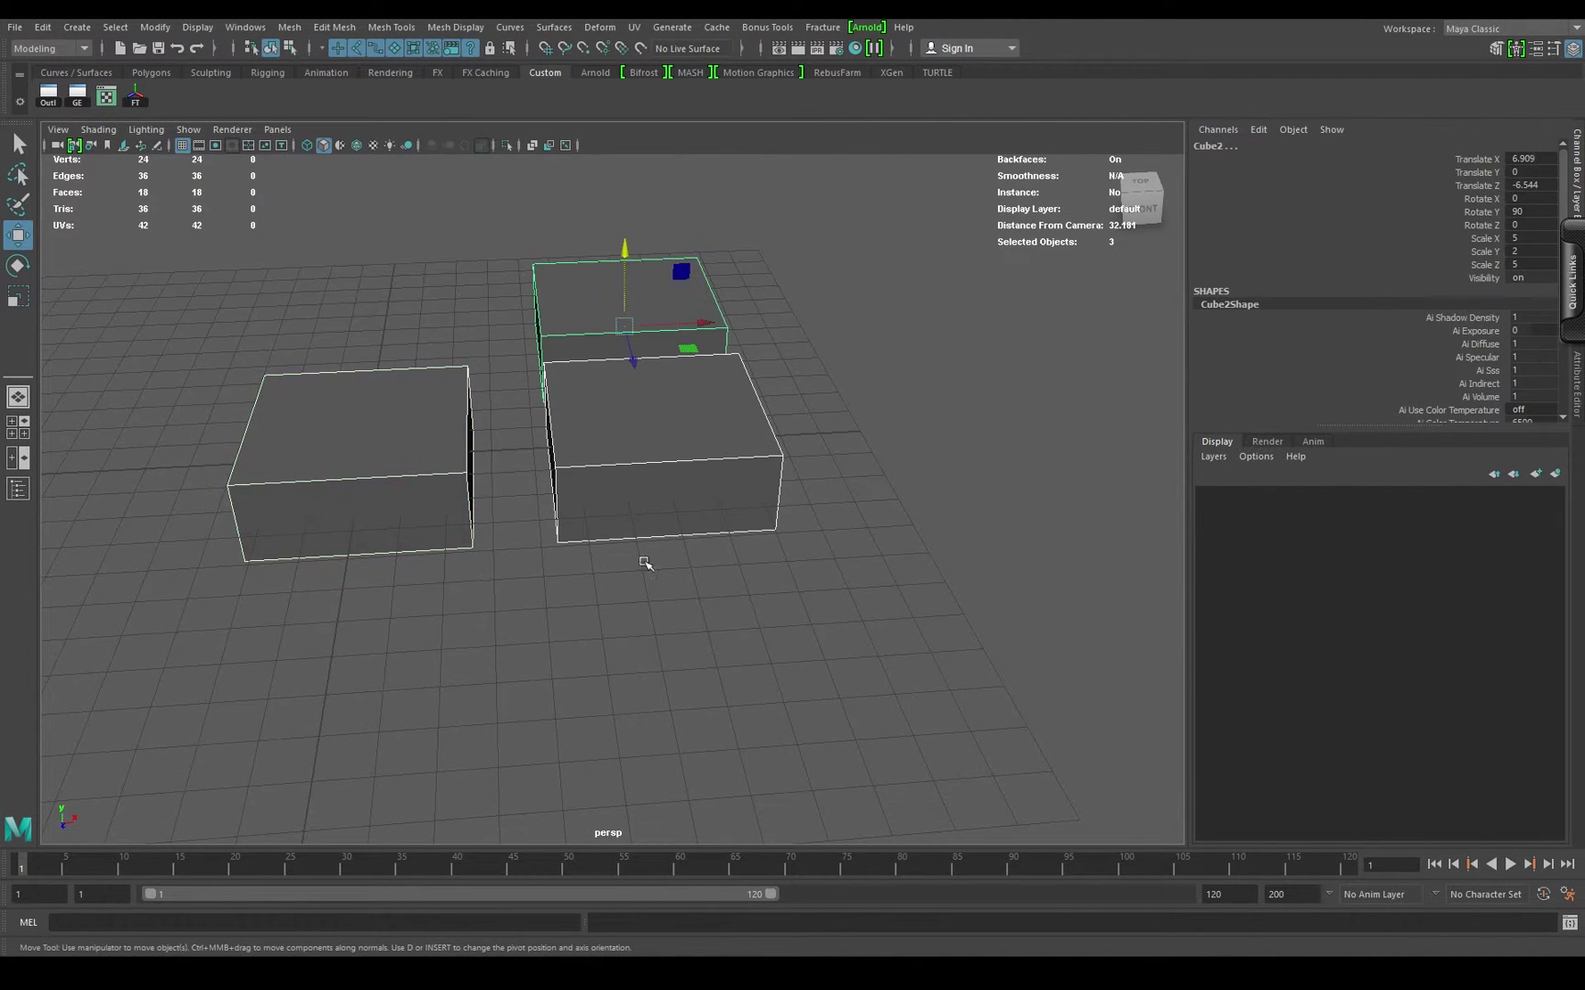
left_click_drag(265, 269, 644, 566)
Step: Try the Select and Lasso tools again, and paint-select one more corner vertex of the first copy with the Paint Selection tool
left_click(18, 145)
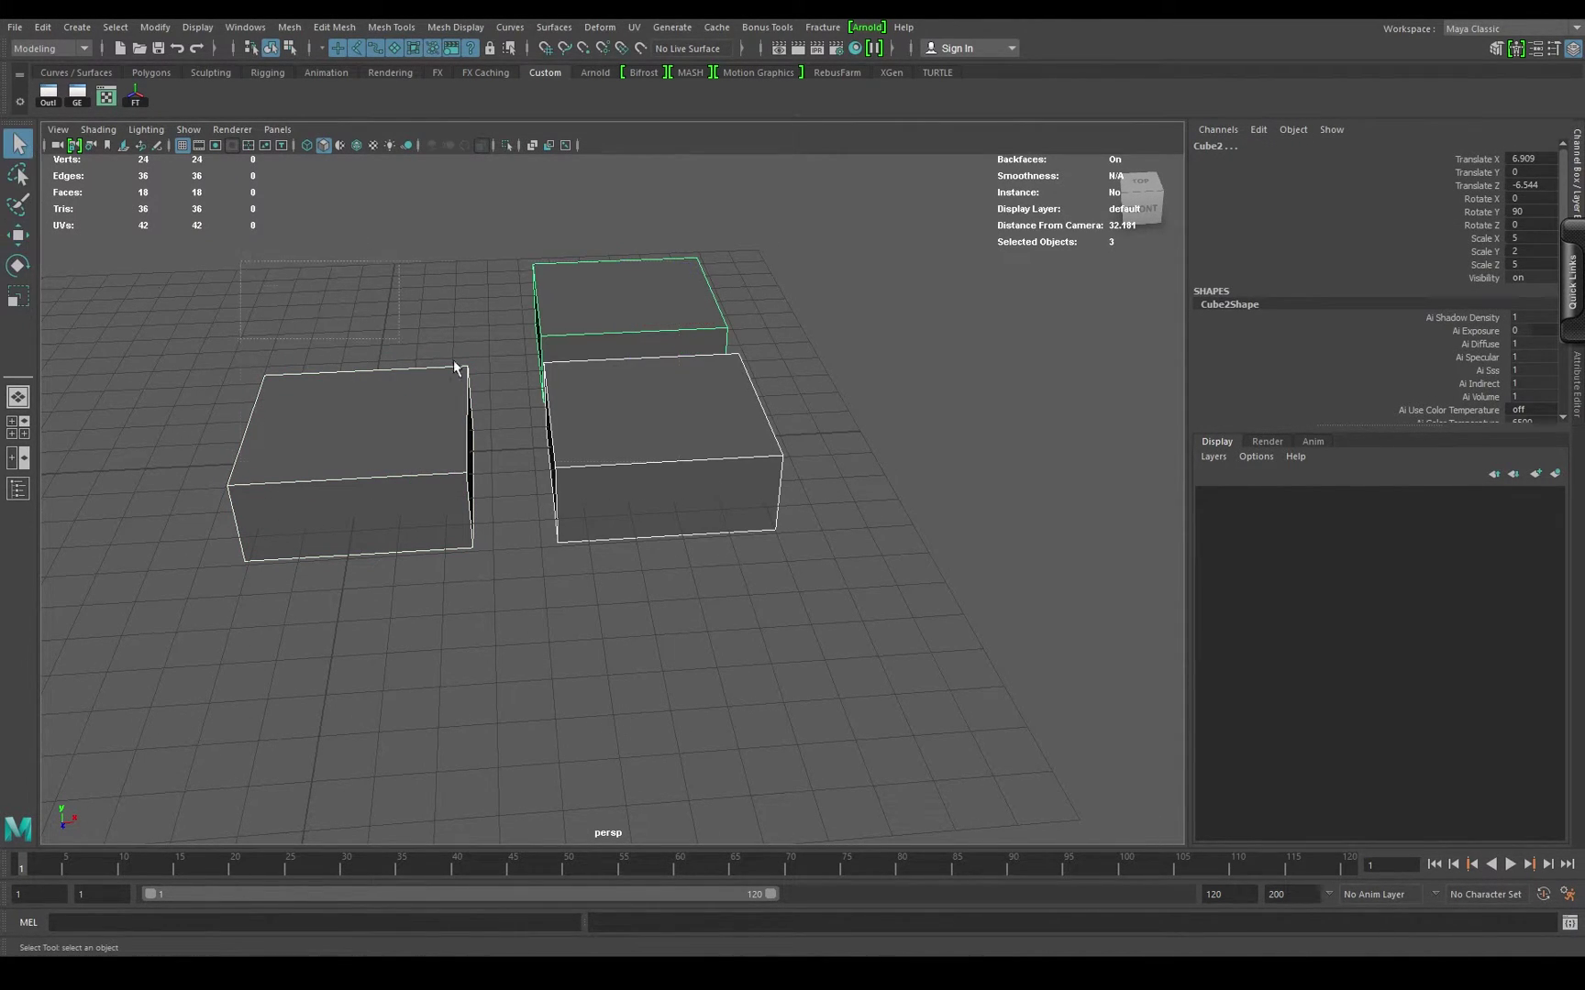
left_click(17, 172)
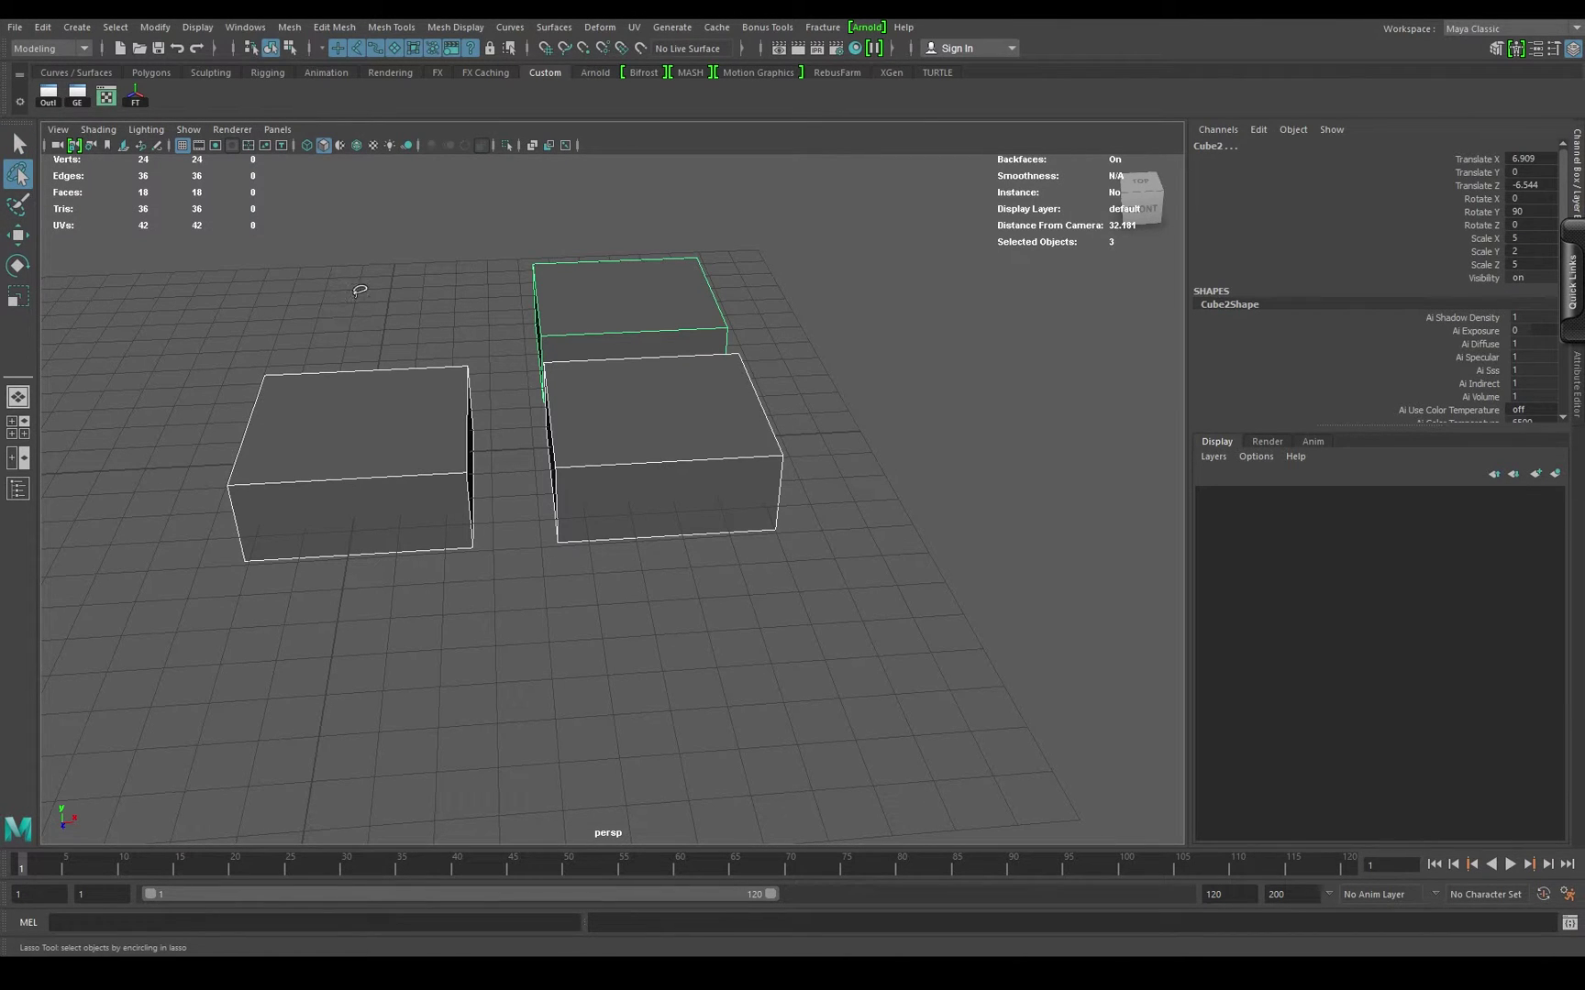
left_click_drag(354, 284, 485, 277, "ctrl")
left_click(18, 206)
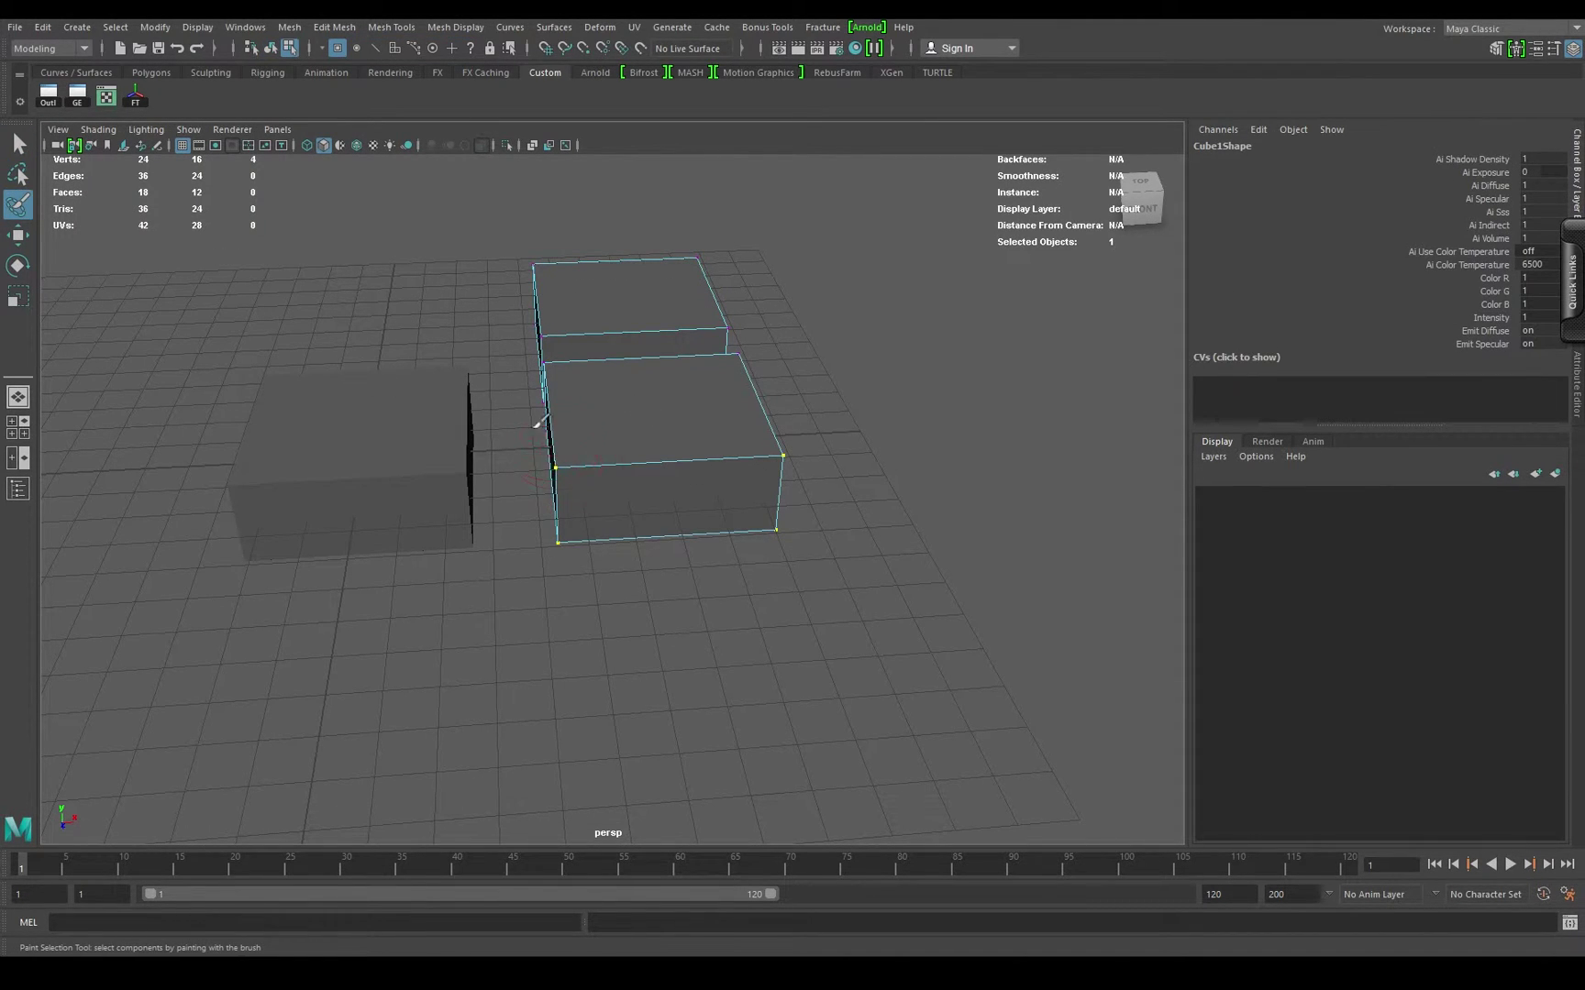
left_click_drag(596, 417, 486, 418, "alt")
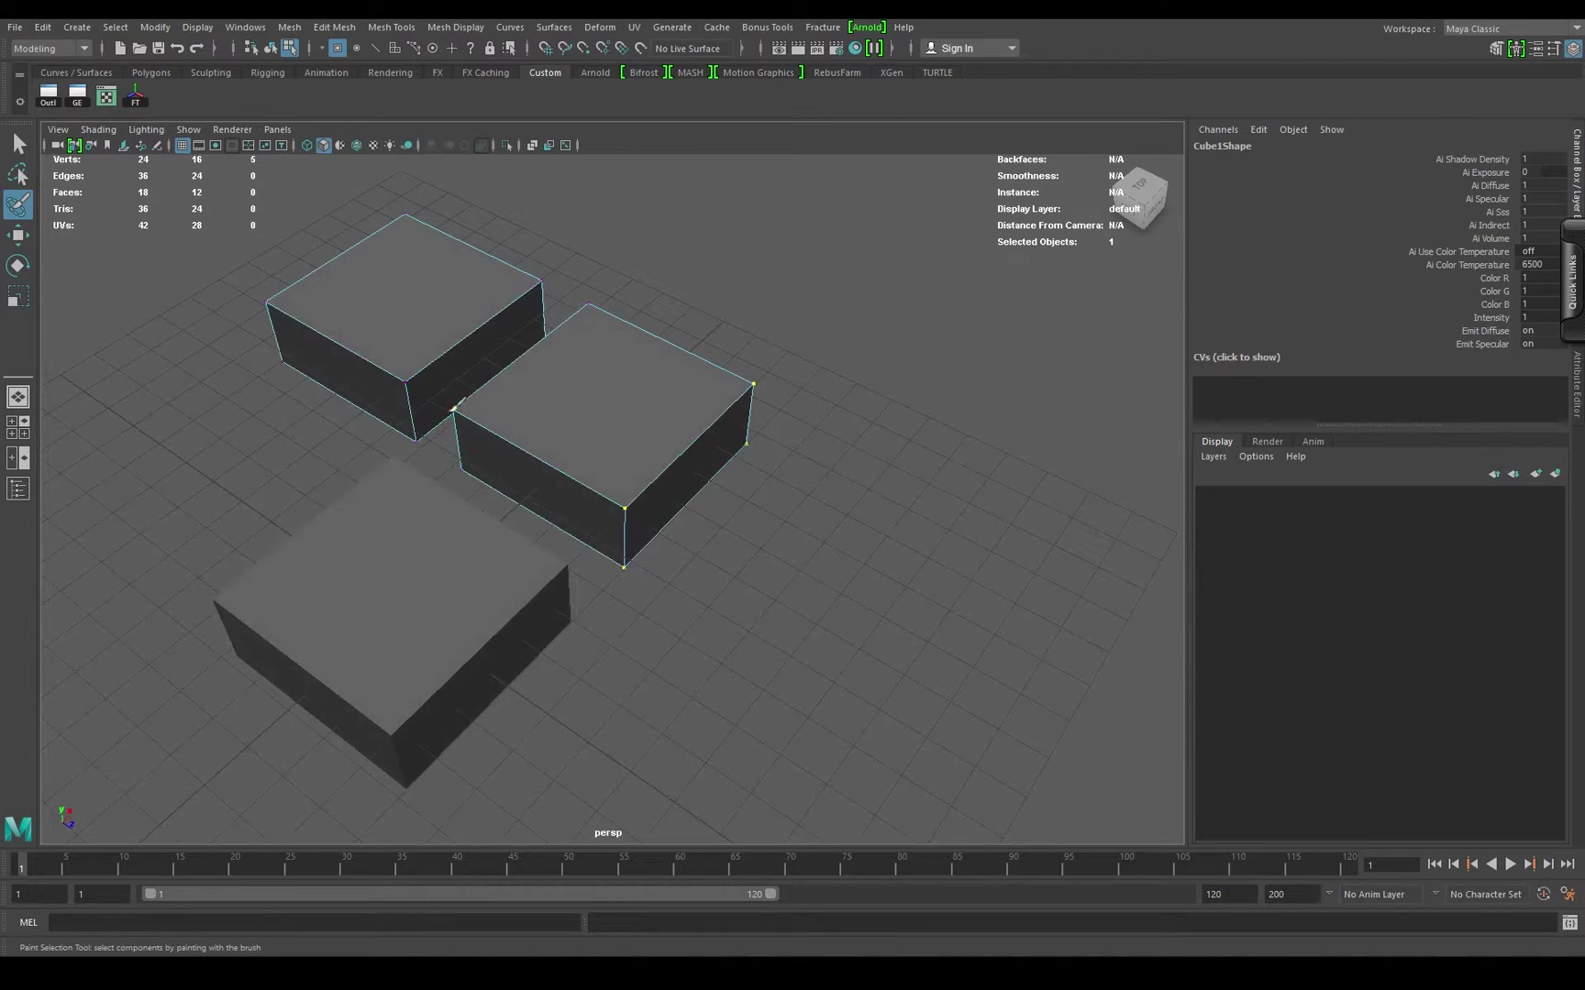
Step: Switch to face selection and paint-select the first copy's top and front faces, and return to object selection mode
left_click_drag(631, 431, 679, 422, "alt")
right_click_drag(679, 422, 693, 475)
mouse_move(694, 424)
left_mouse_down()
mouse_move(702, 495)
mouse_move(690, 468)
left_mouse_up()
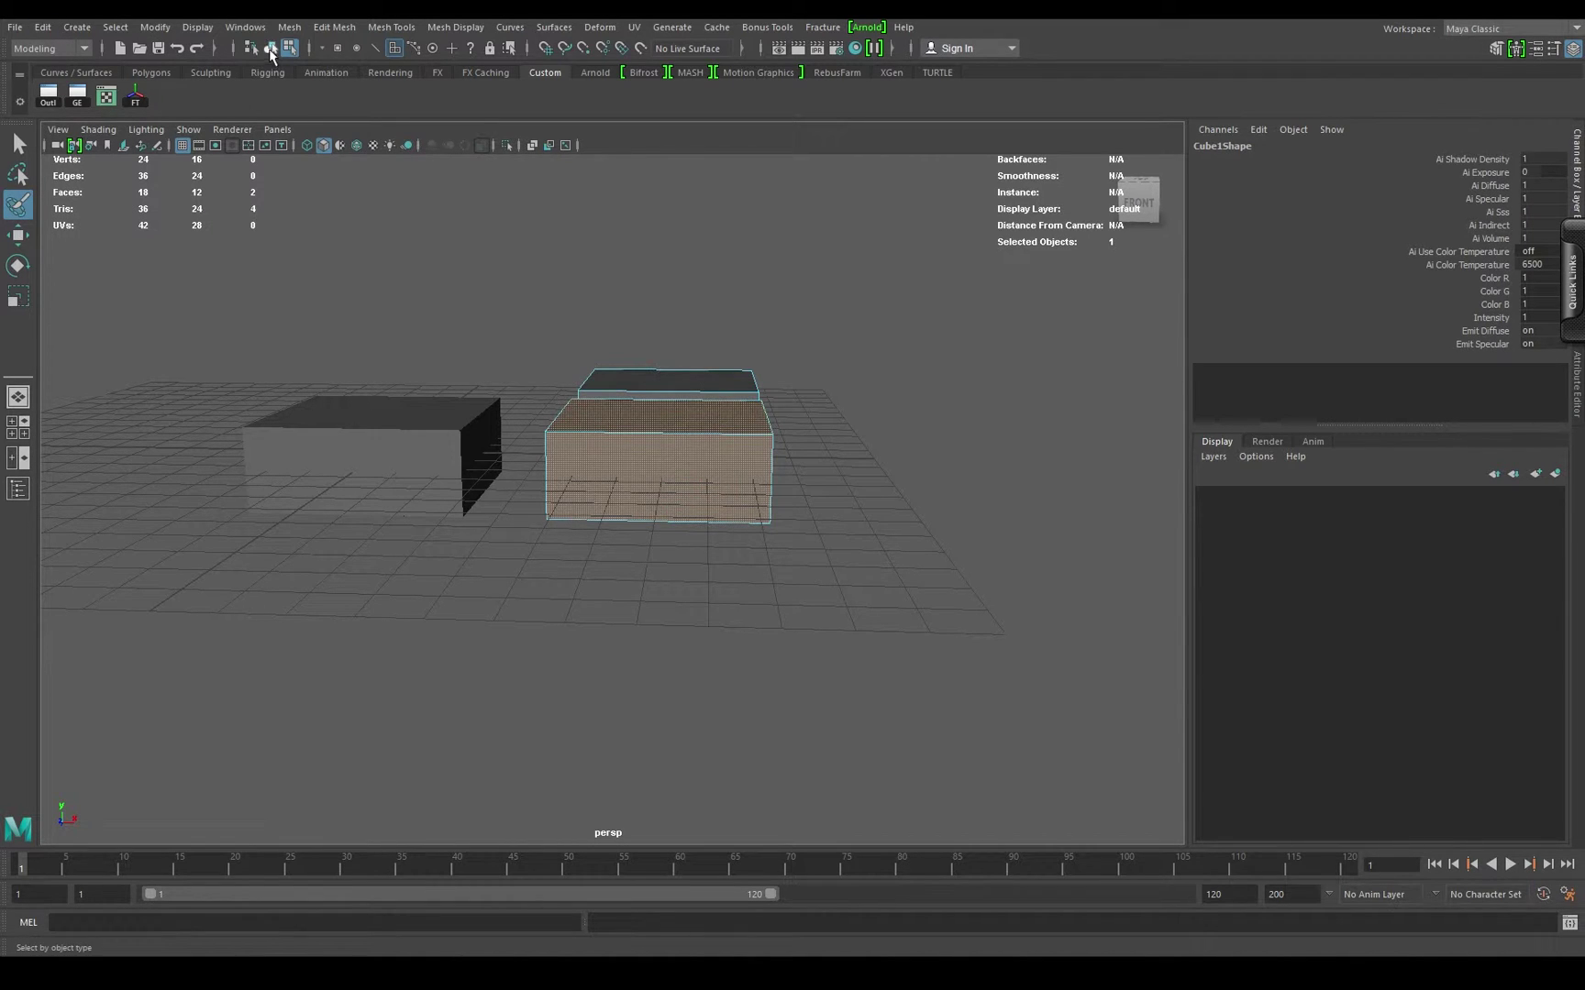
key("w")
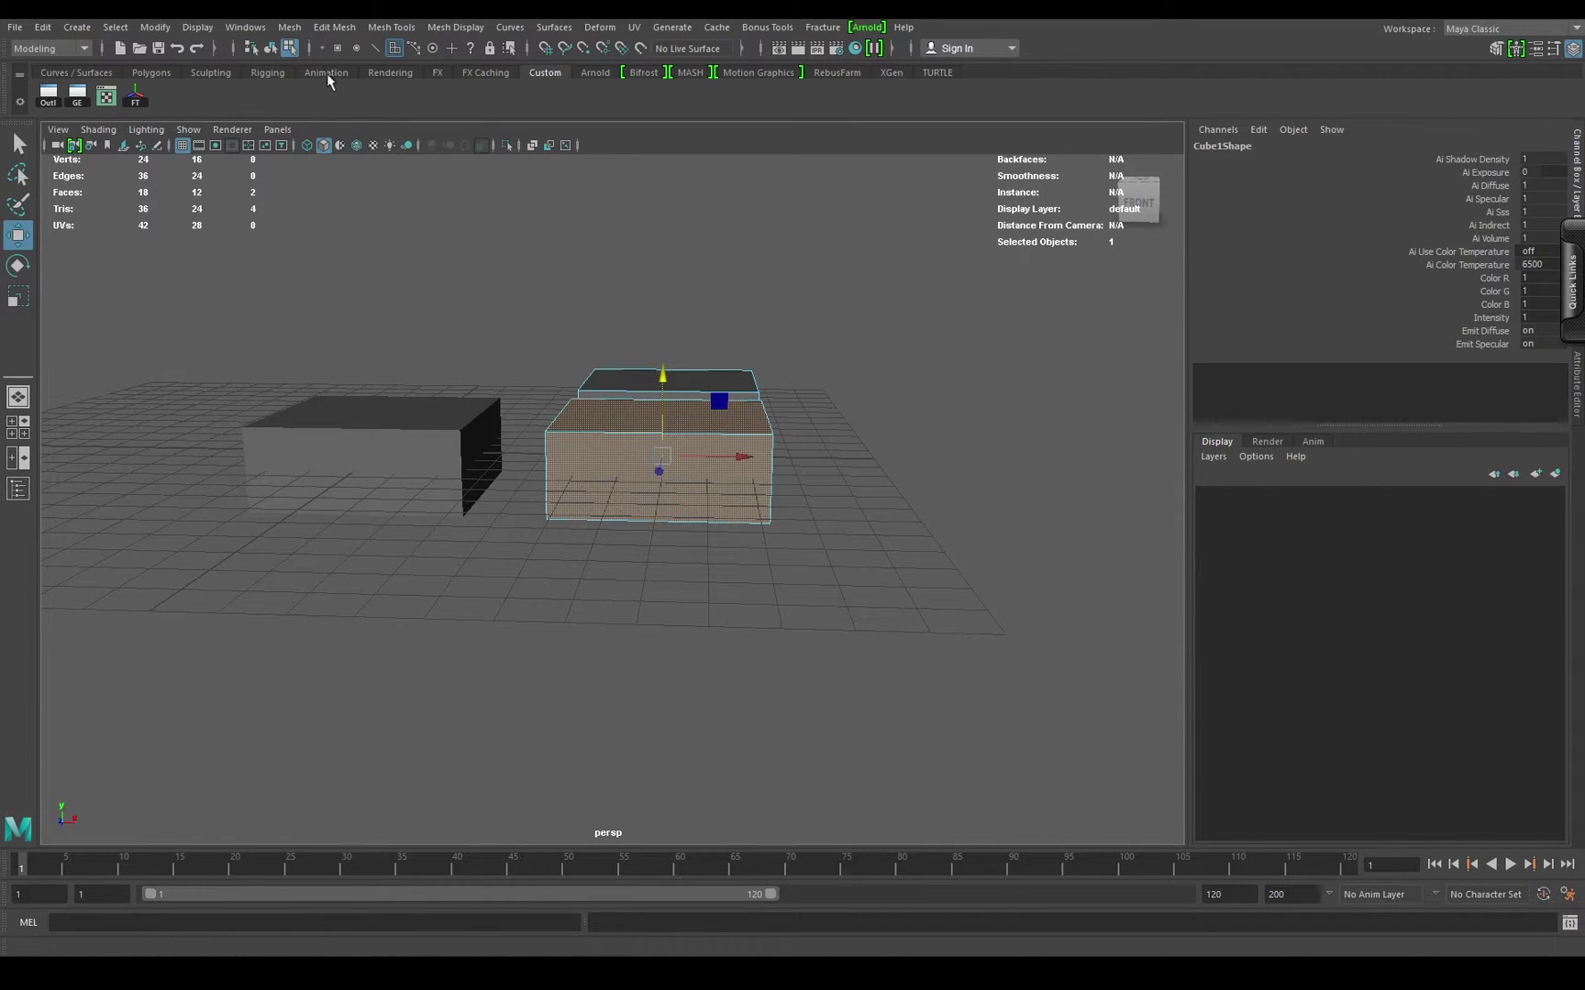
left_click(272, 49)
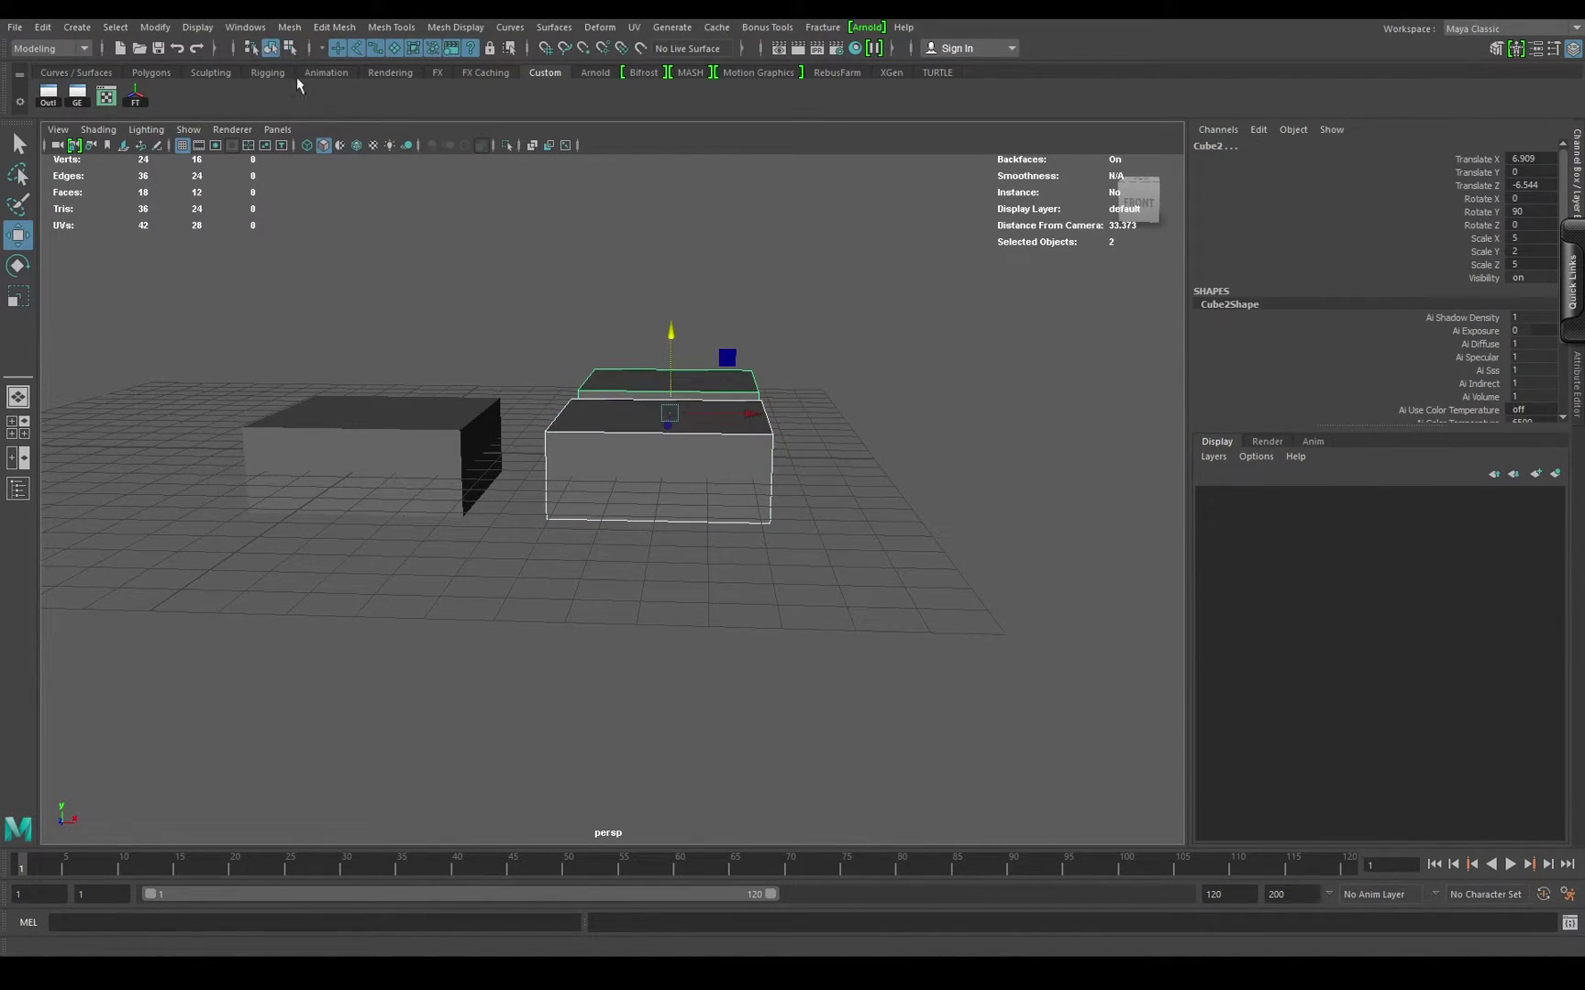
Step: Select all three cubes, try moving them together freely with the Move tool, and undo the move
left_click_drag(312, 293, 430, 430, "alt")
left_click(343, 343)
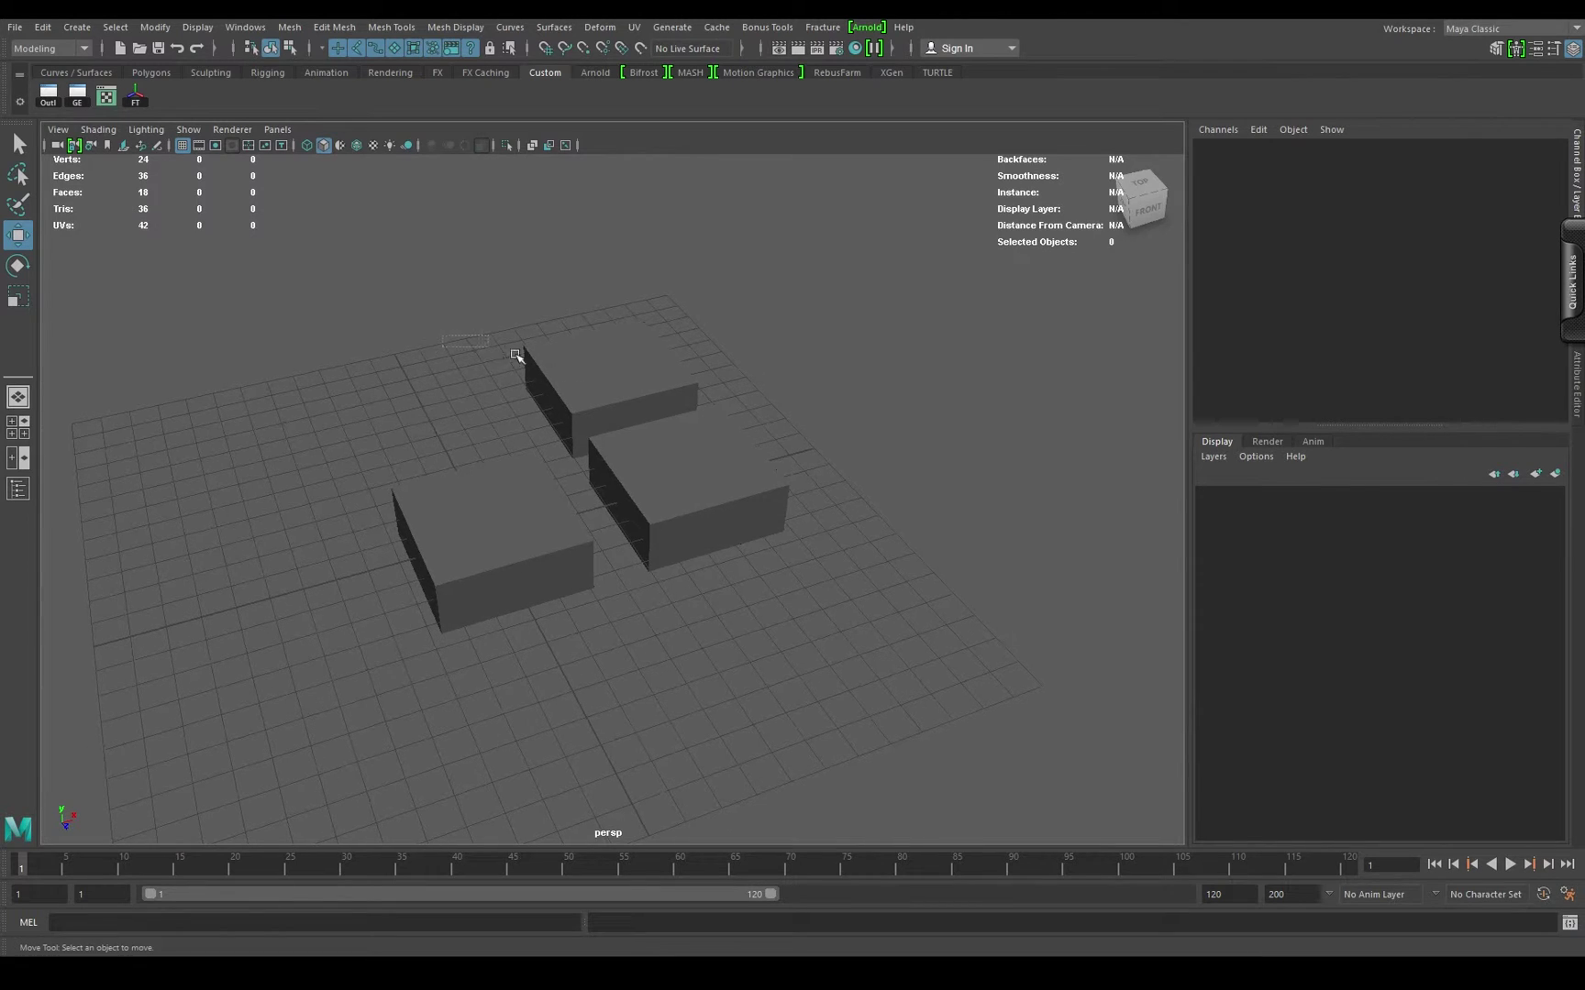
left_click_drag(518, 357, 790, 567)
left_click_drag(610, 388, 530, 318)
key("ctrl+z")
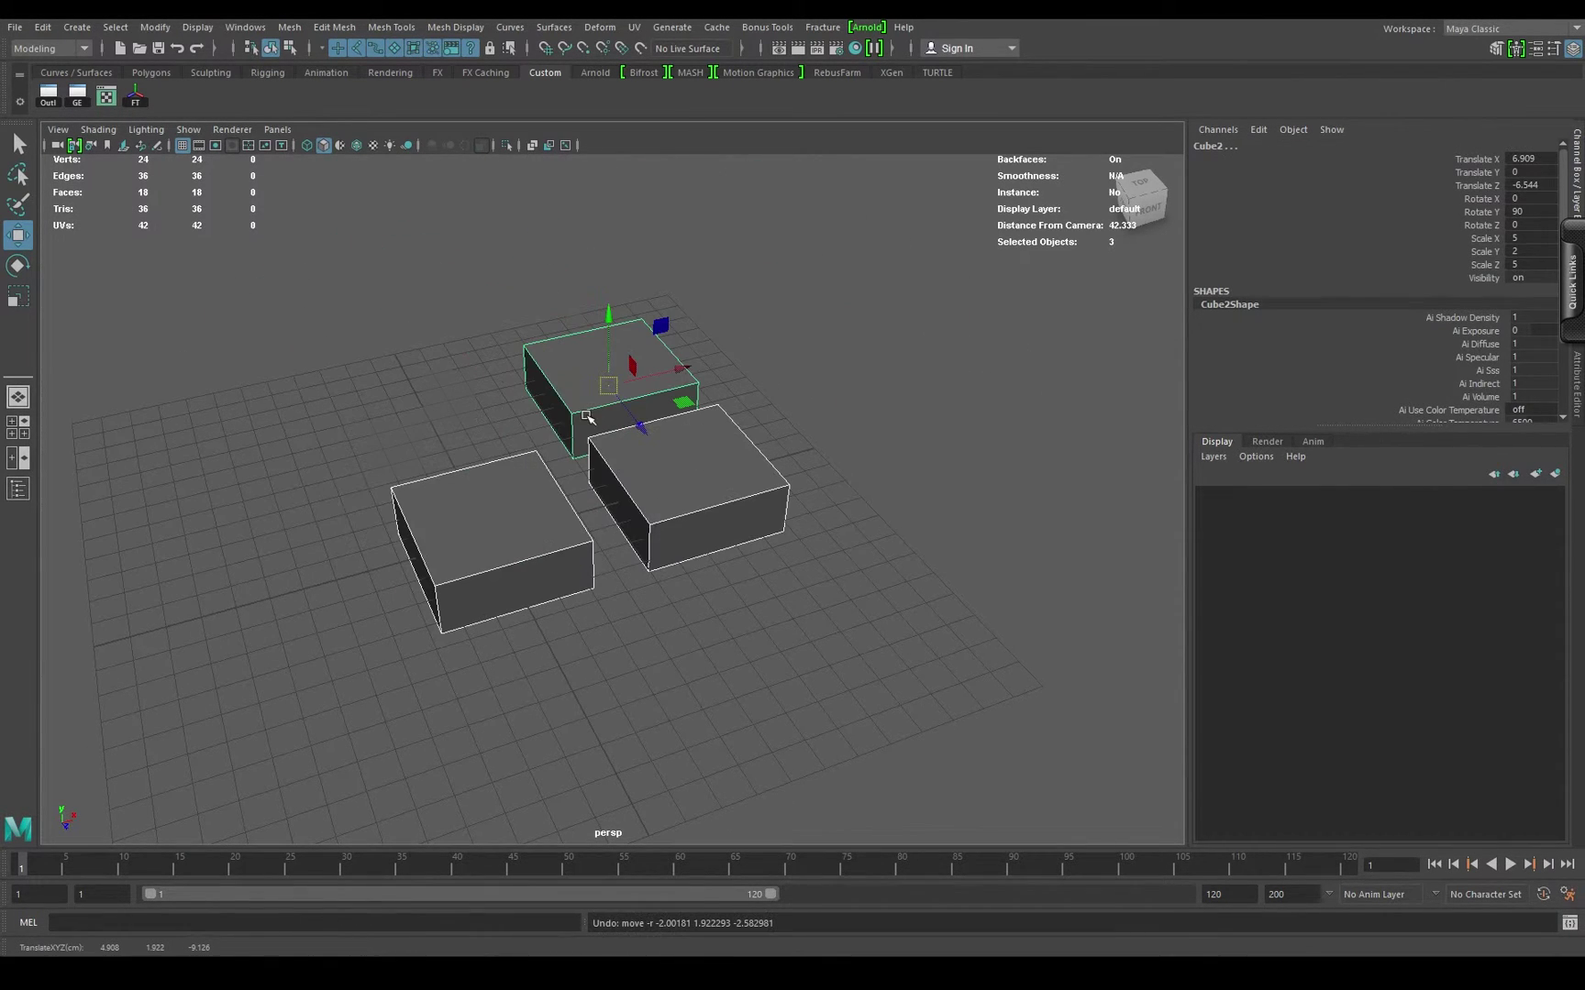
Step: Try rotating all three selected cubes freely with the Rotate tool, and undo the rotation
left_click(18, 265)
left_click_drag(598, 355, 565, 512)
key("ctrl+z")
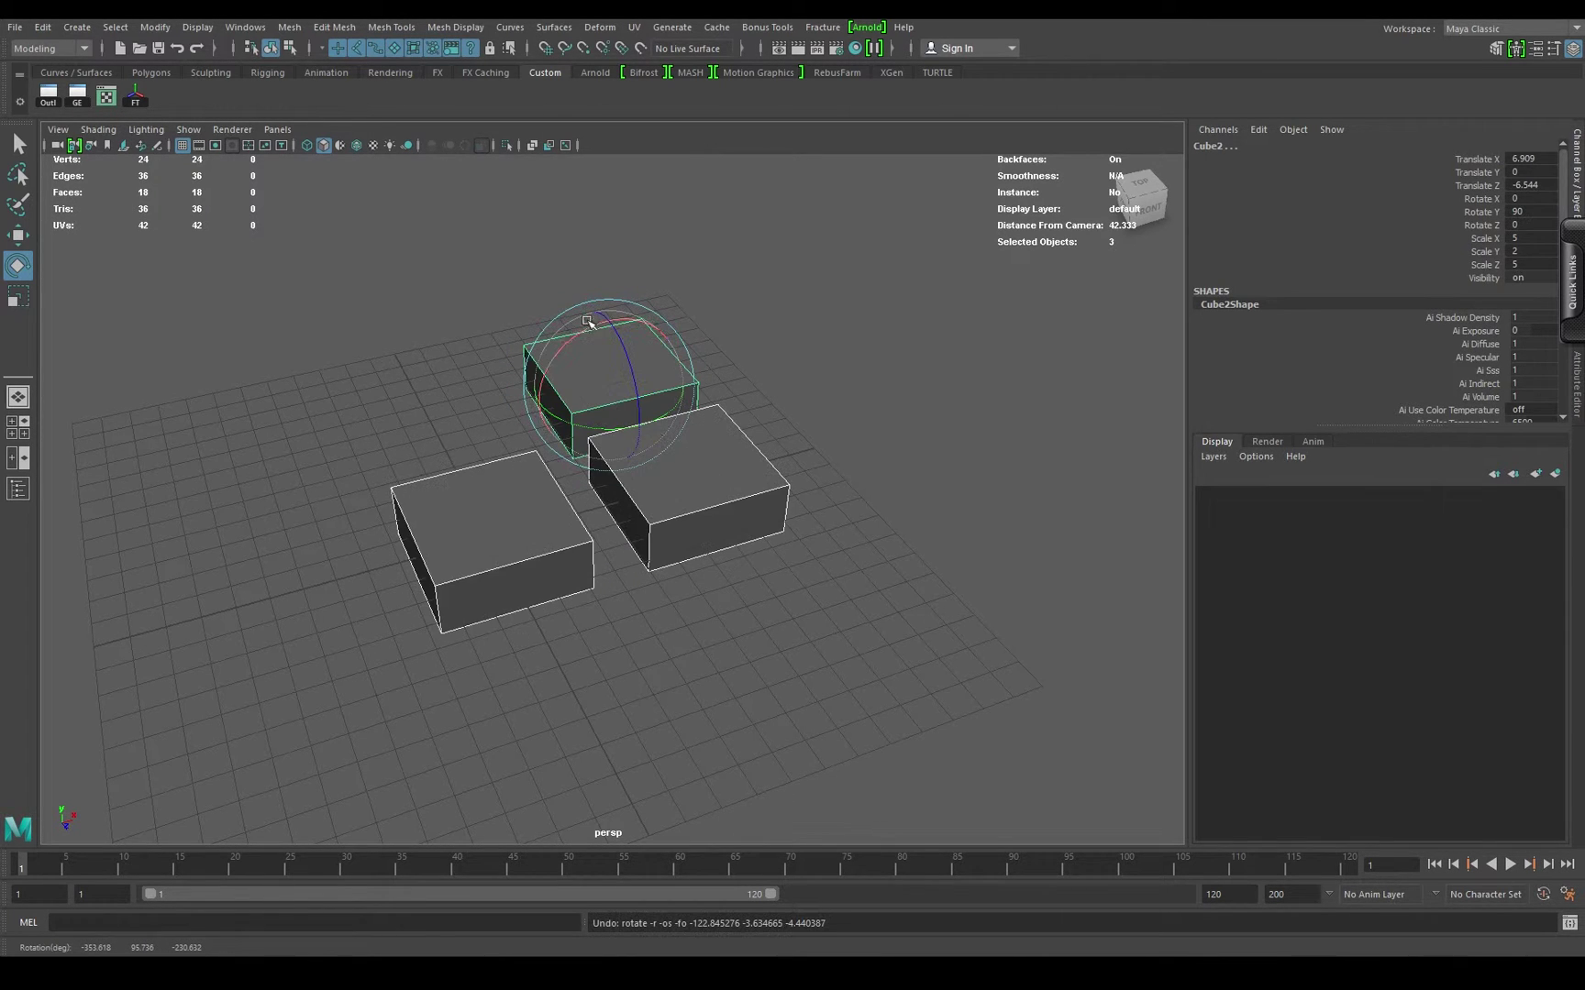
Step: Select only the original cube, try scaling it uniformly with the Scale tool, and undo the scaling
left_click(642, 618)
key("r")
left_click(479, 615)
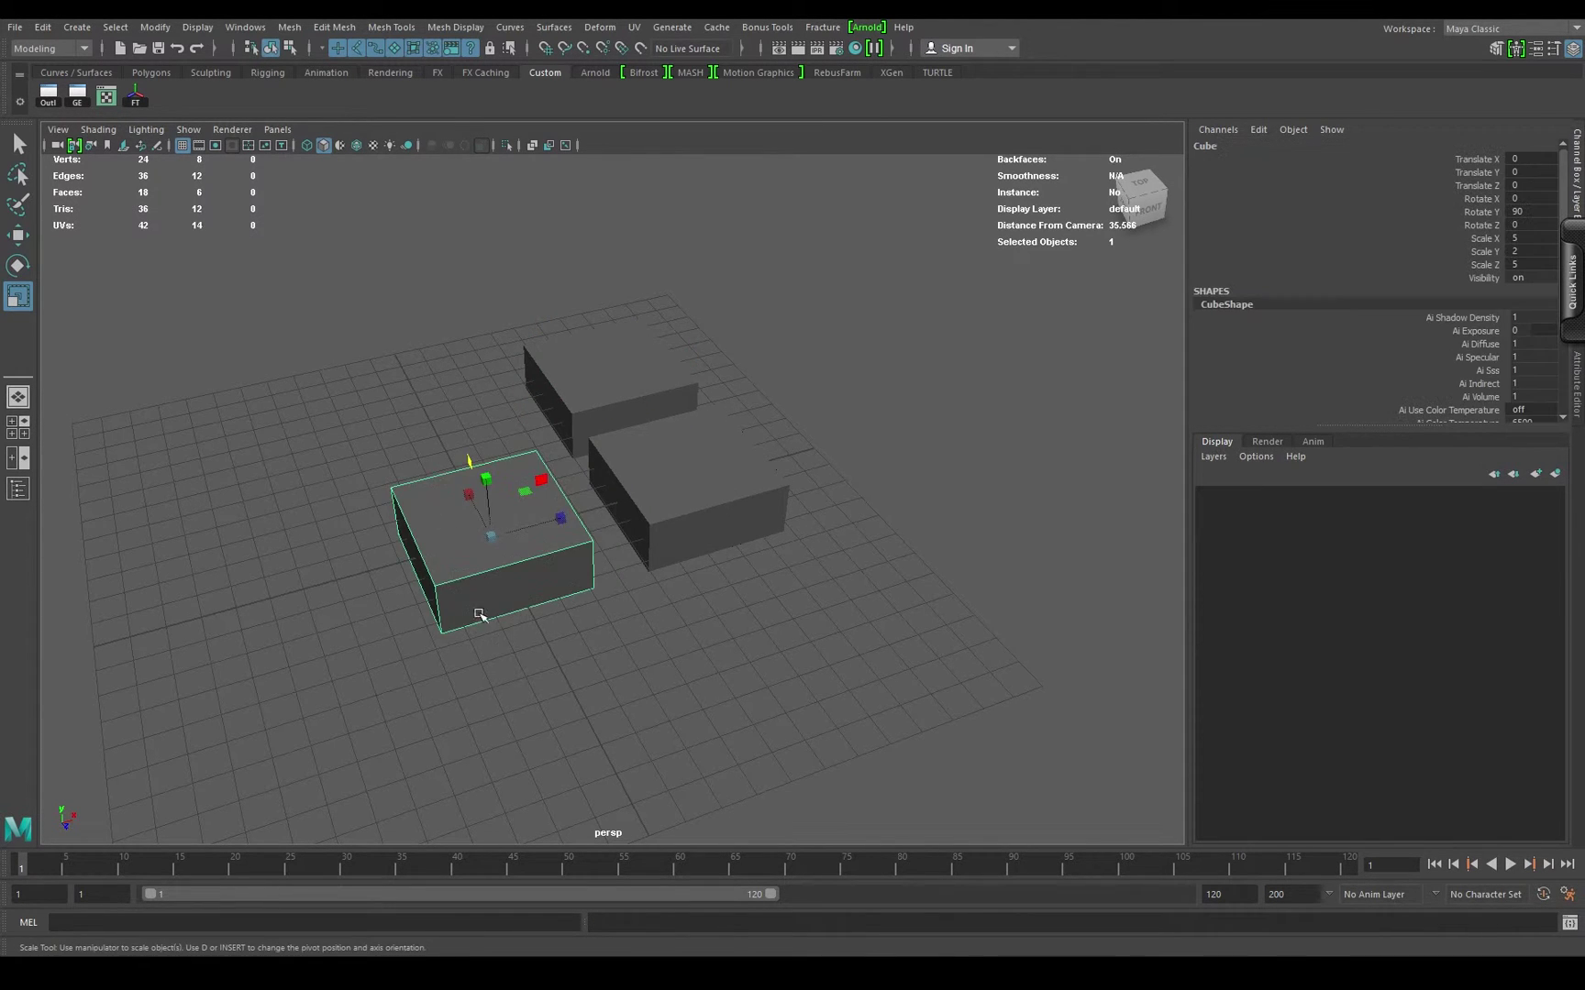
left_click_drag(479, 615, 347, 509, "alt")
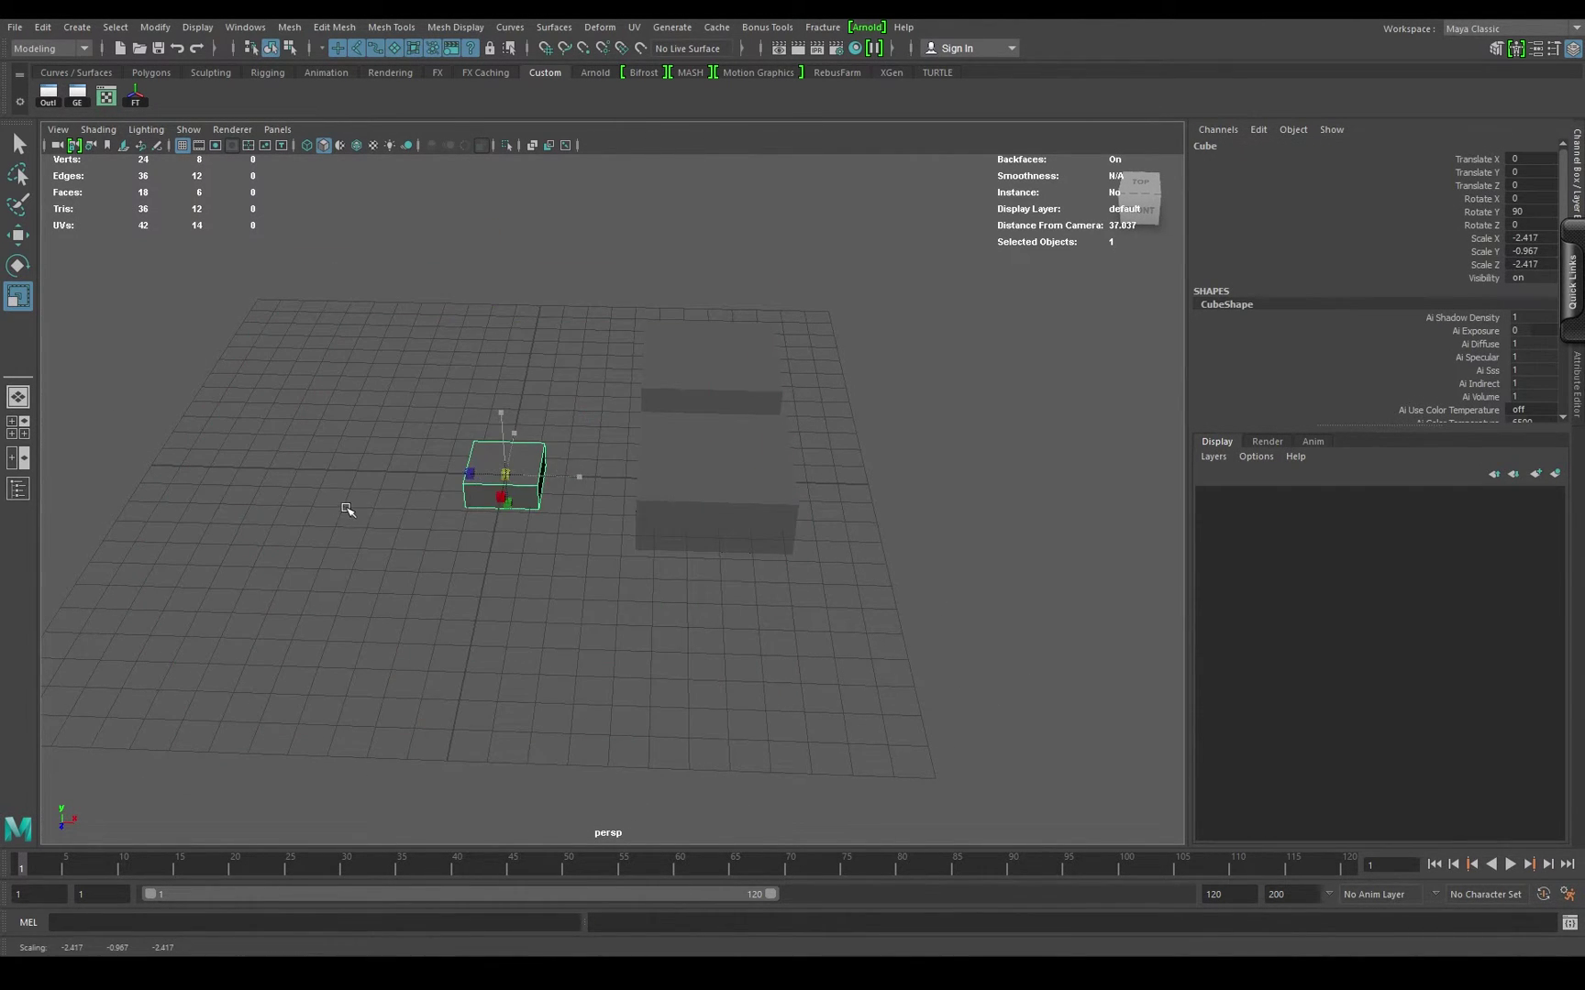
key("ctrl+z")
key("ctrl+z")
key("ctrl+z")
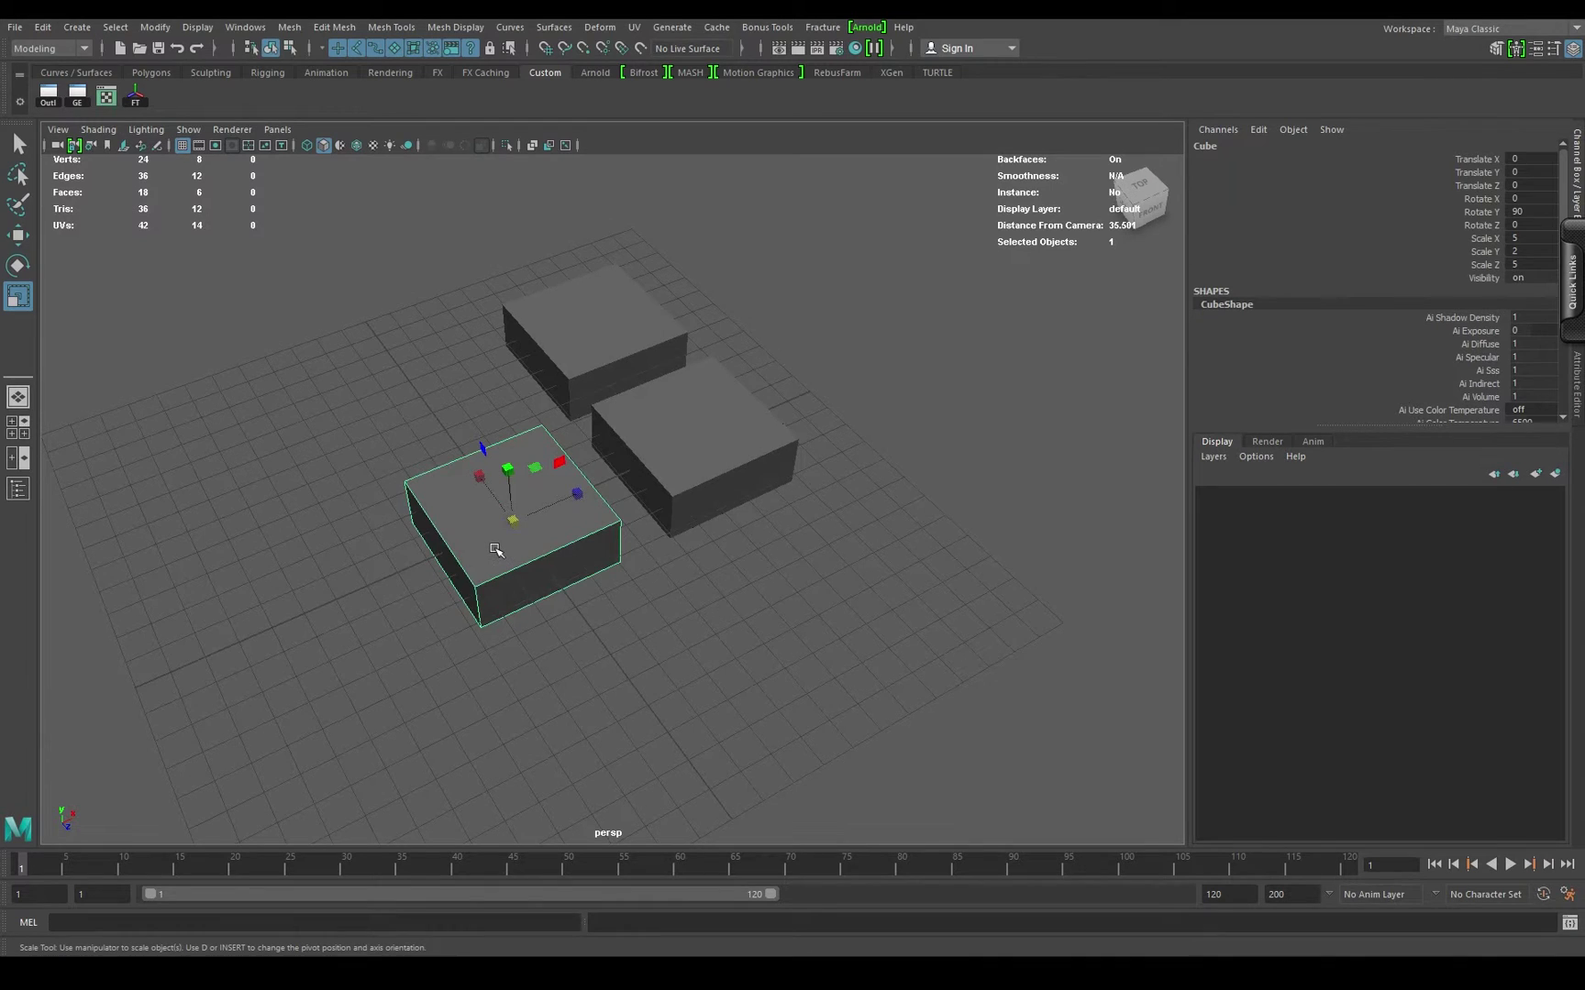
Step: Select all three cubes with the Select tool and activate the Move tool on them
key("q")
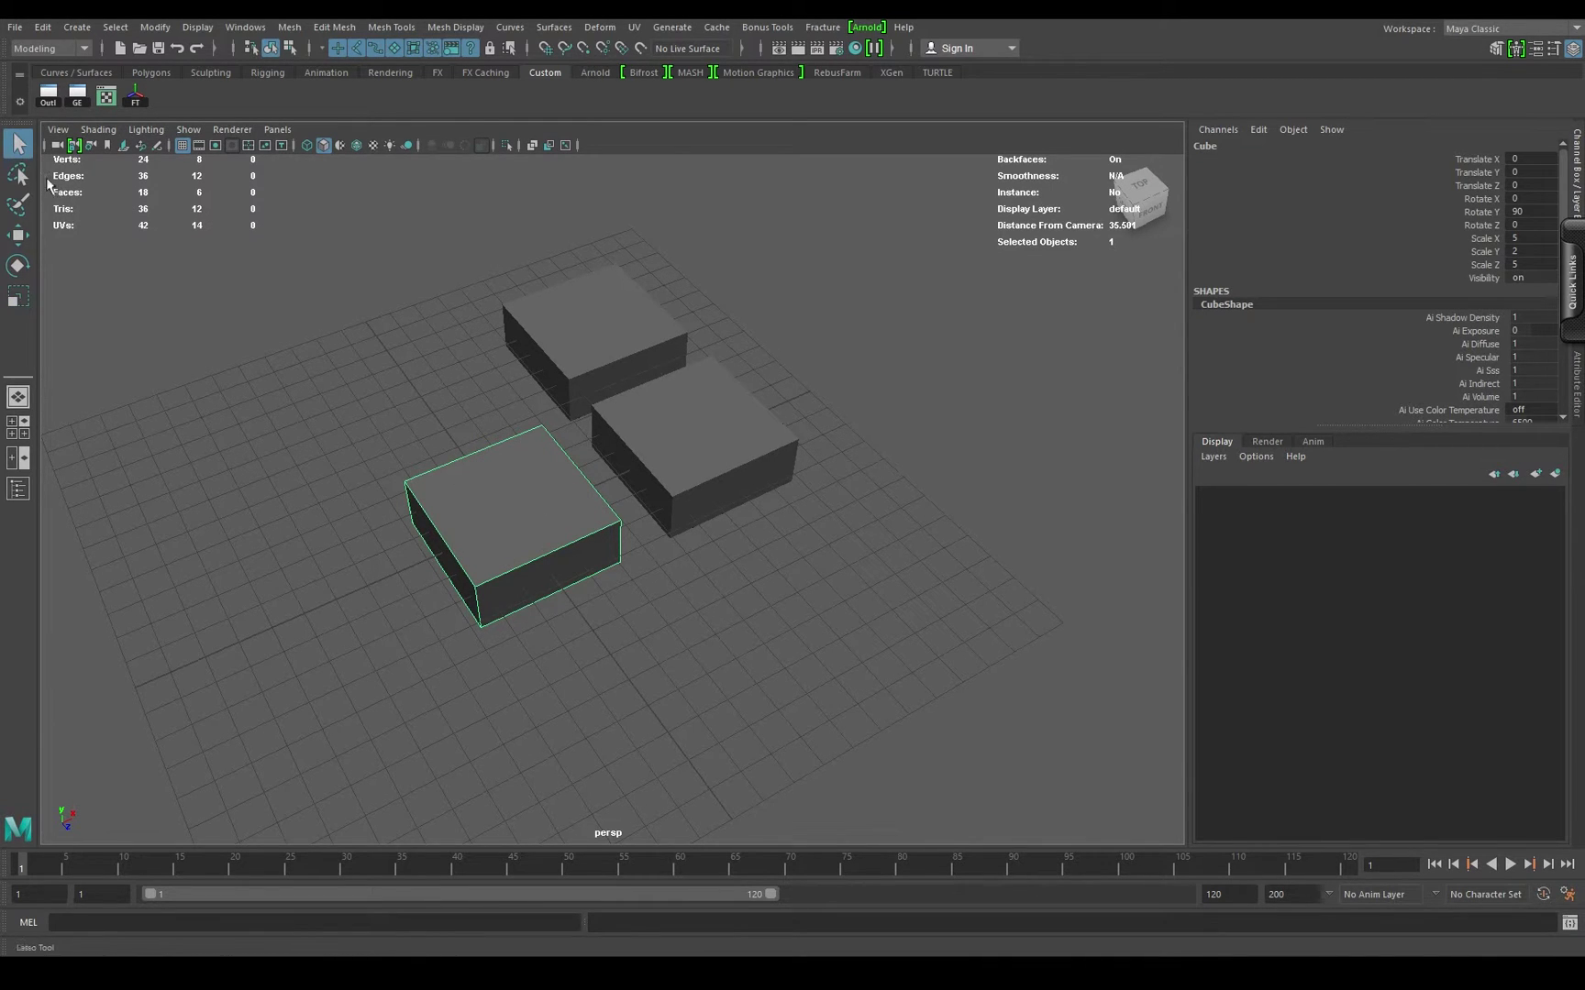
left_click_drag(827, 607, 801, 594)
key("w")
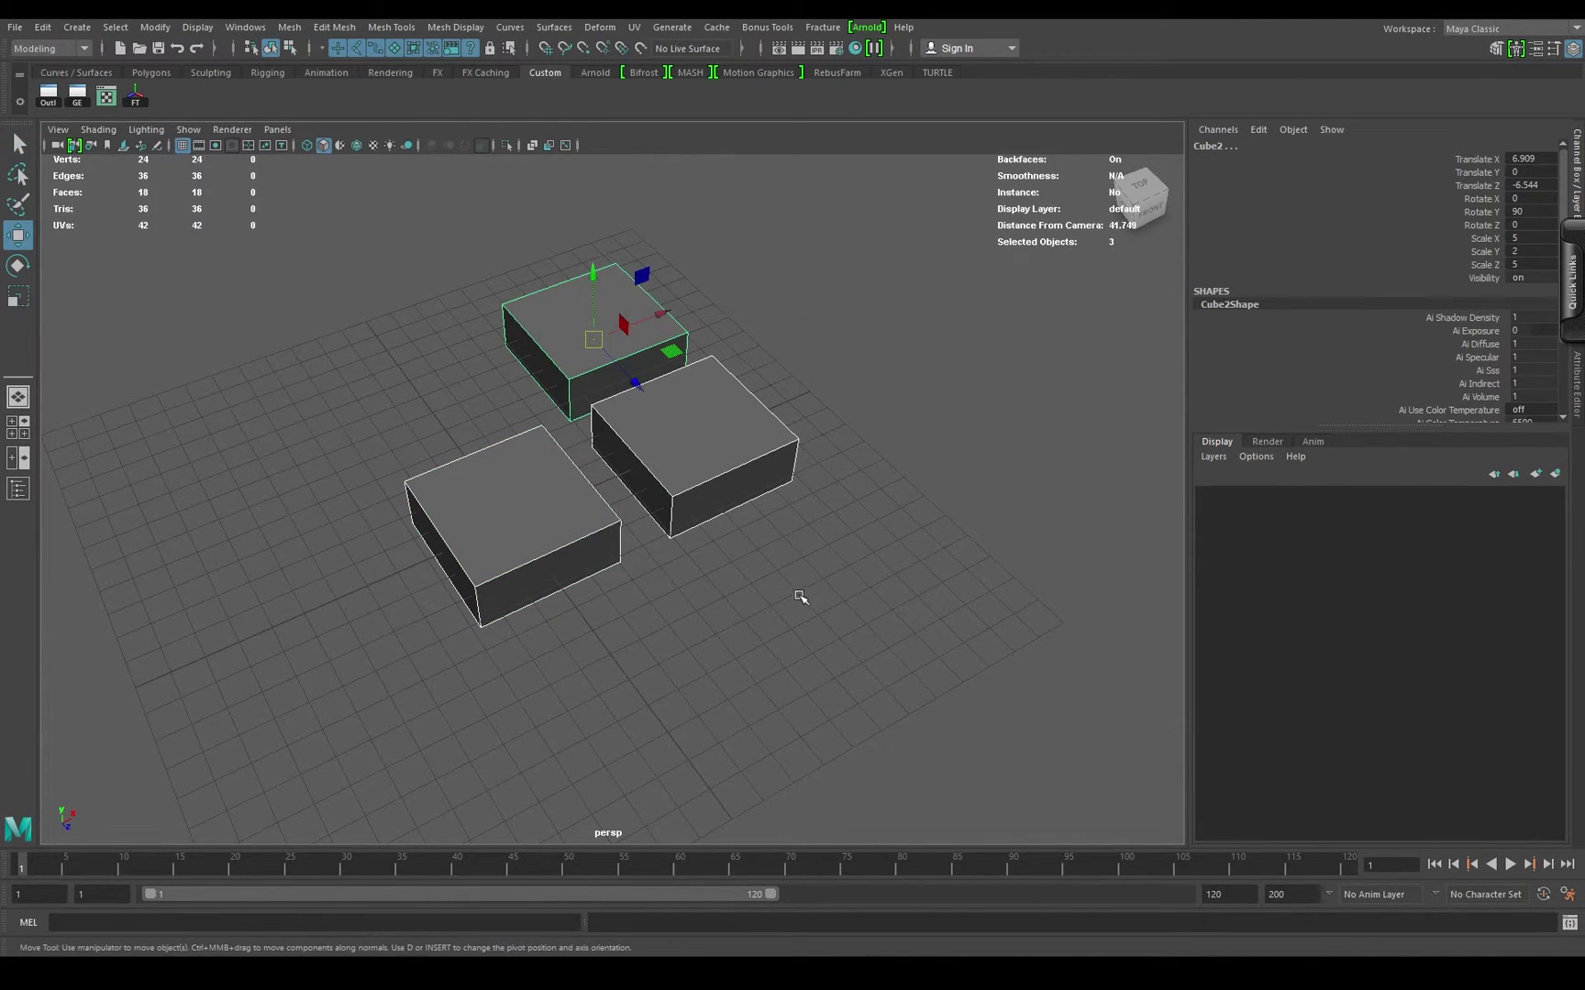
Step: Move the three selected cubes together along the X axis and rotate them freely with the Rotate tool
left_click_drag(667, 306, 620, 332)
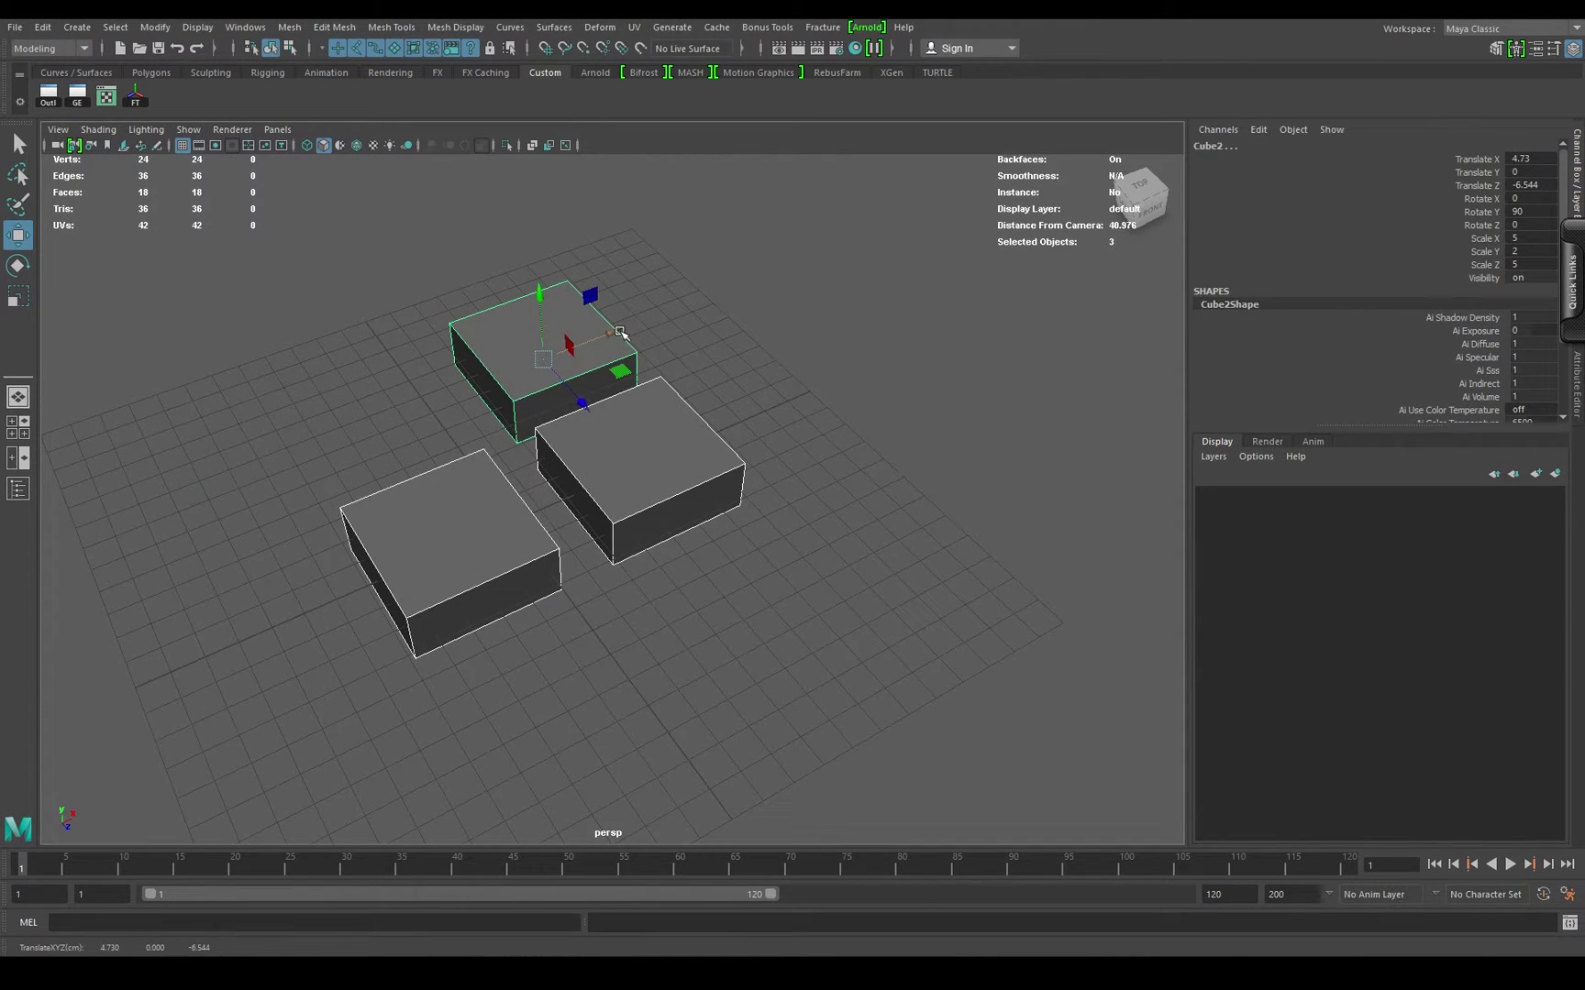
key("e")
left_click_drag(521, 360, 672, 559)
Step: Scale the three selected cubes down uniformly to about 3.341, 1.337 and 3.341 with the Scale tool
key("r")
key("w")
key("e")
key("r")
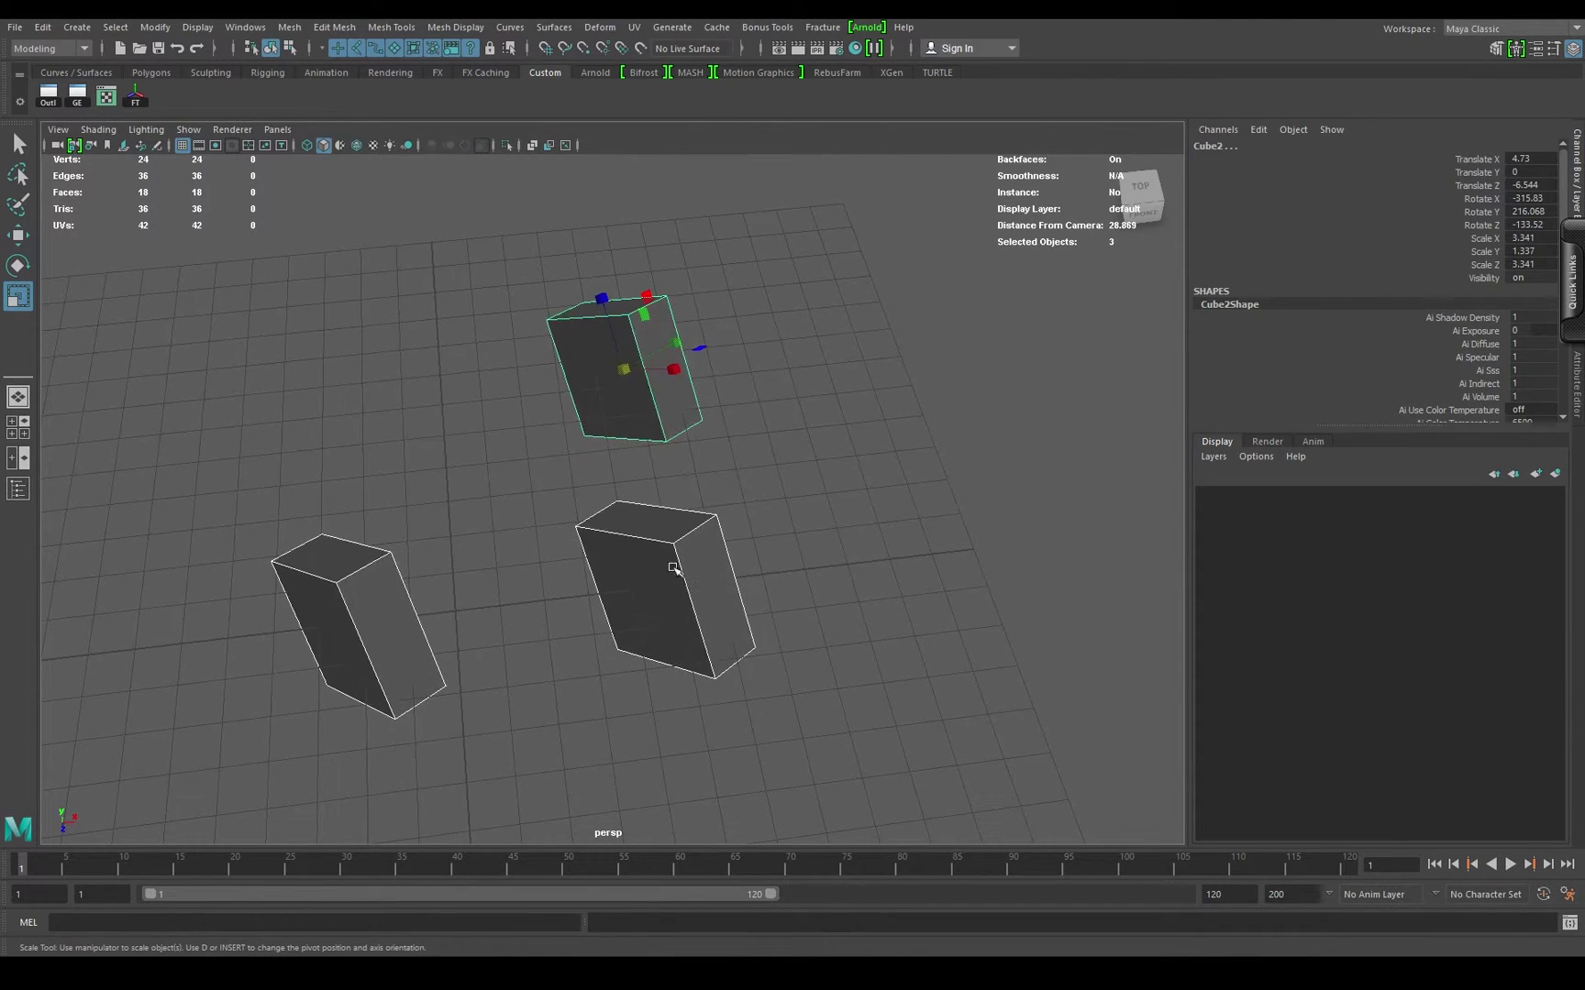
Step: Select only Cube1 and move it freely to about X 0.333, Y 0.095, Z -0.743 with the Move tool
left_click(658, 588)
left_click(657, 589)
key("w")
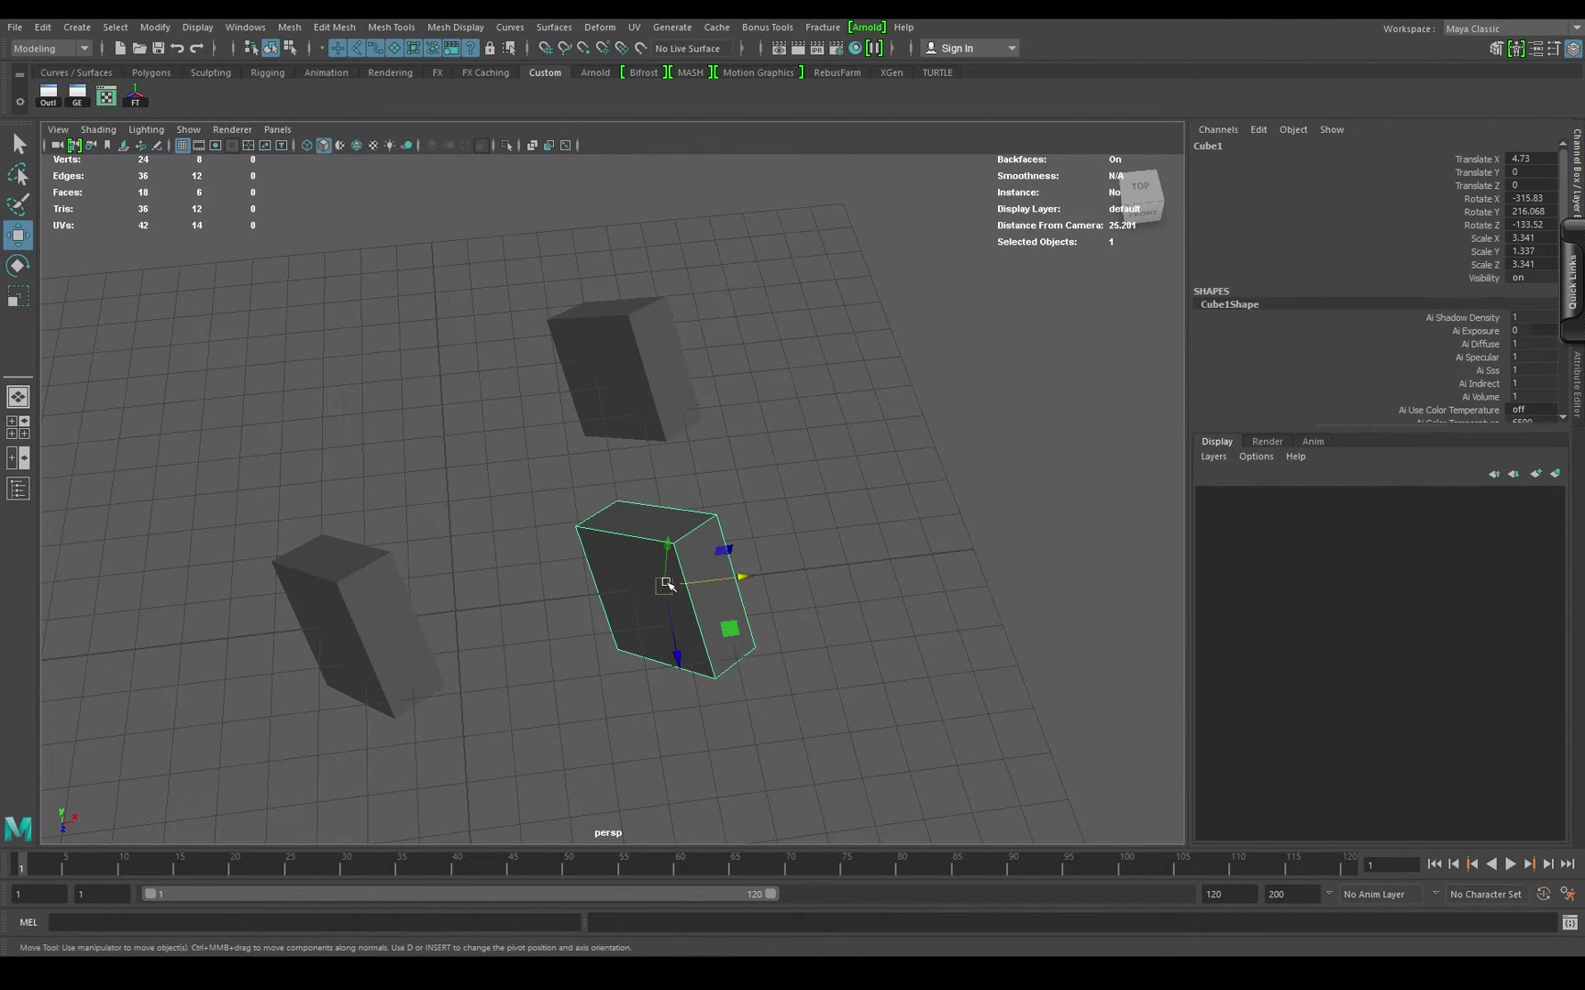
left_click_drag(662, 591, 619, 502)
middle_click_drag(619, 502, 663, 527, "alt")
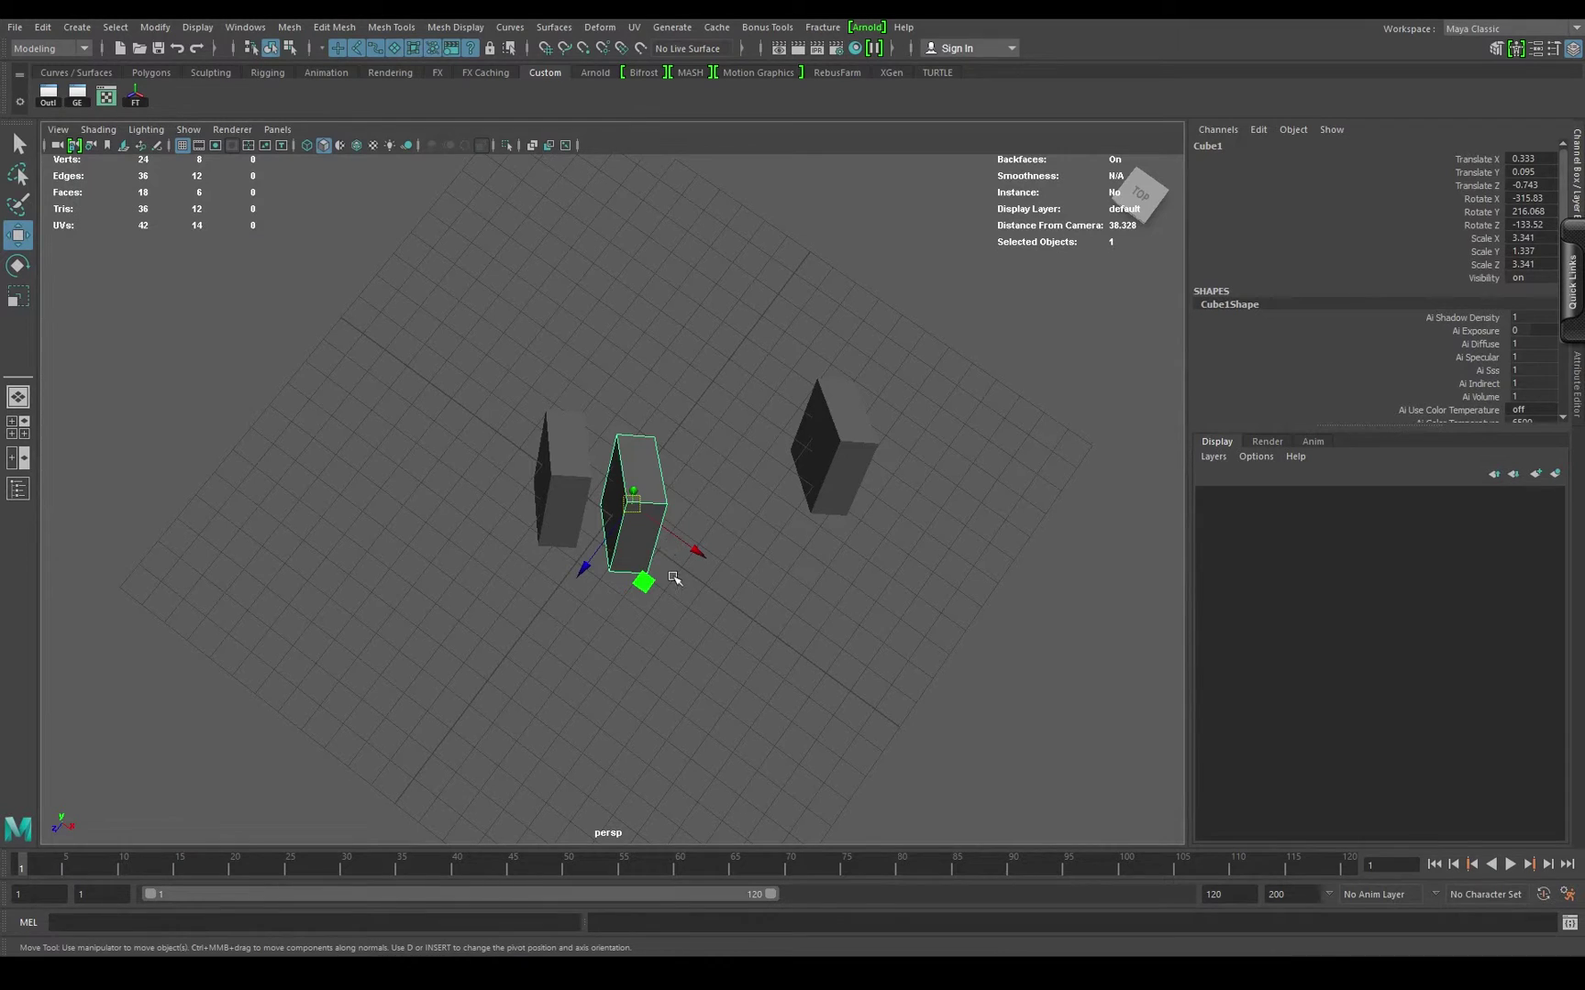
Step: Use point snapping to move Cube1 so its pivot lands on a corner vertex of the neighbouring cube
scroll(671, 583, "up", 10)
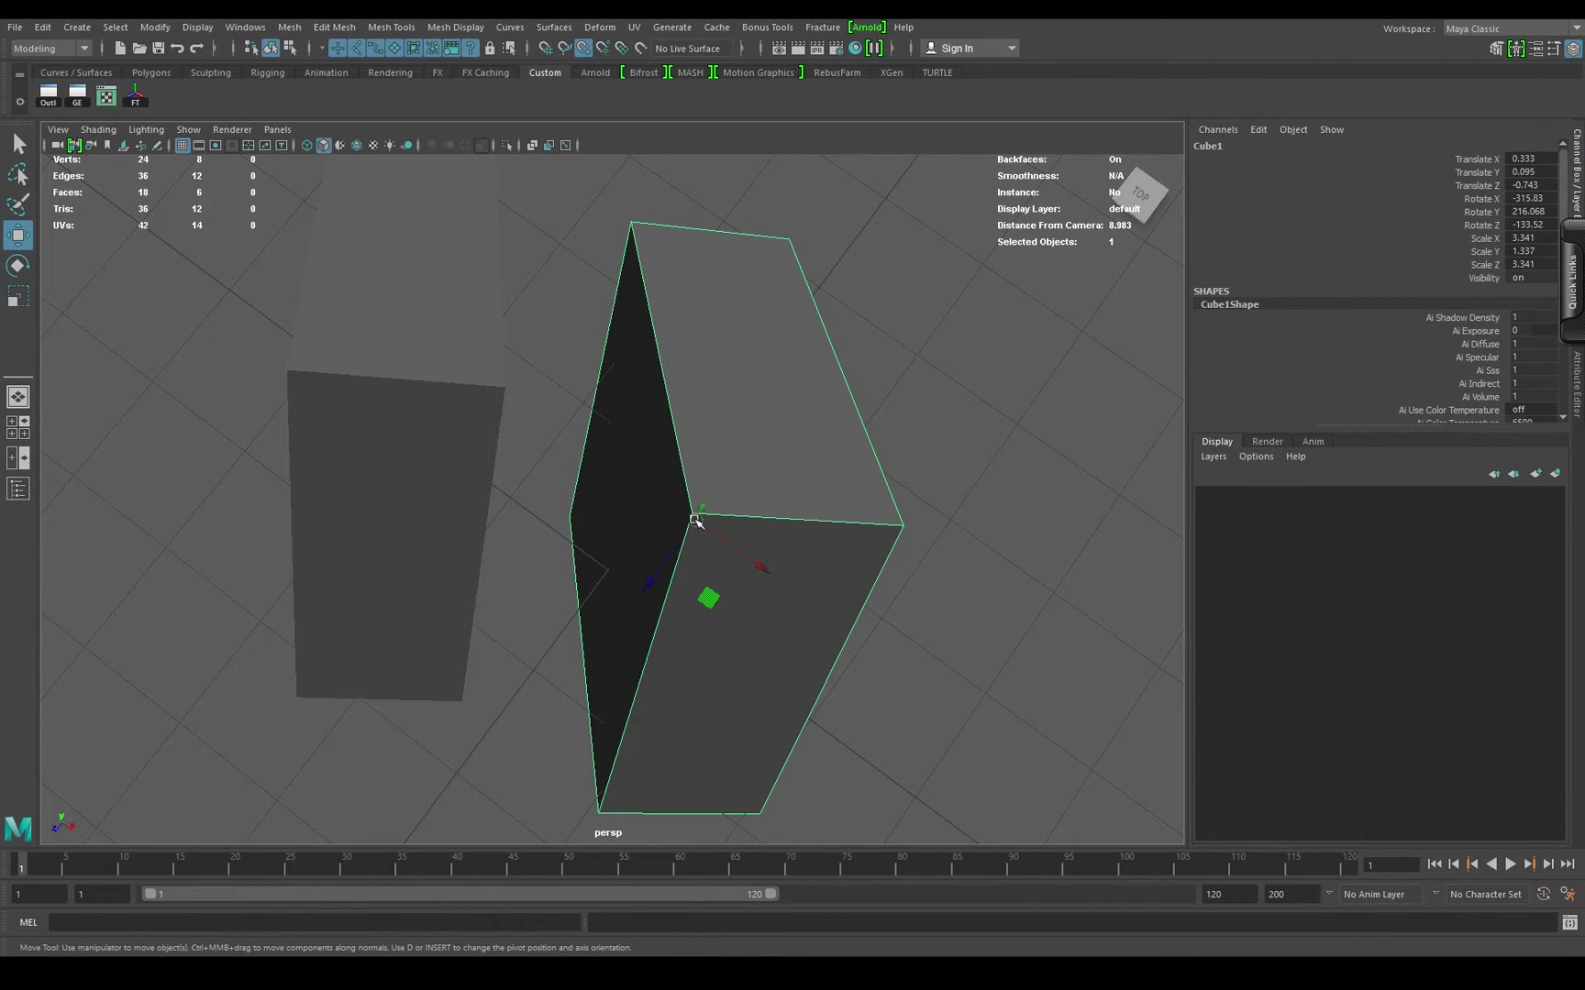
left_click_drag(695, 520, 703, 526)
left_click_drag(502, 390, 285, 367)
key("ctrl+z")
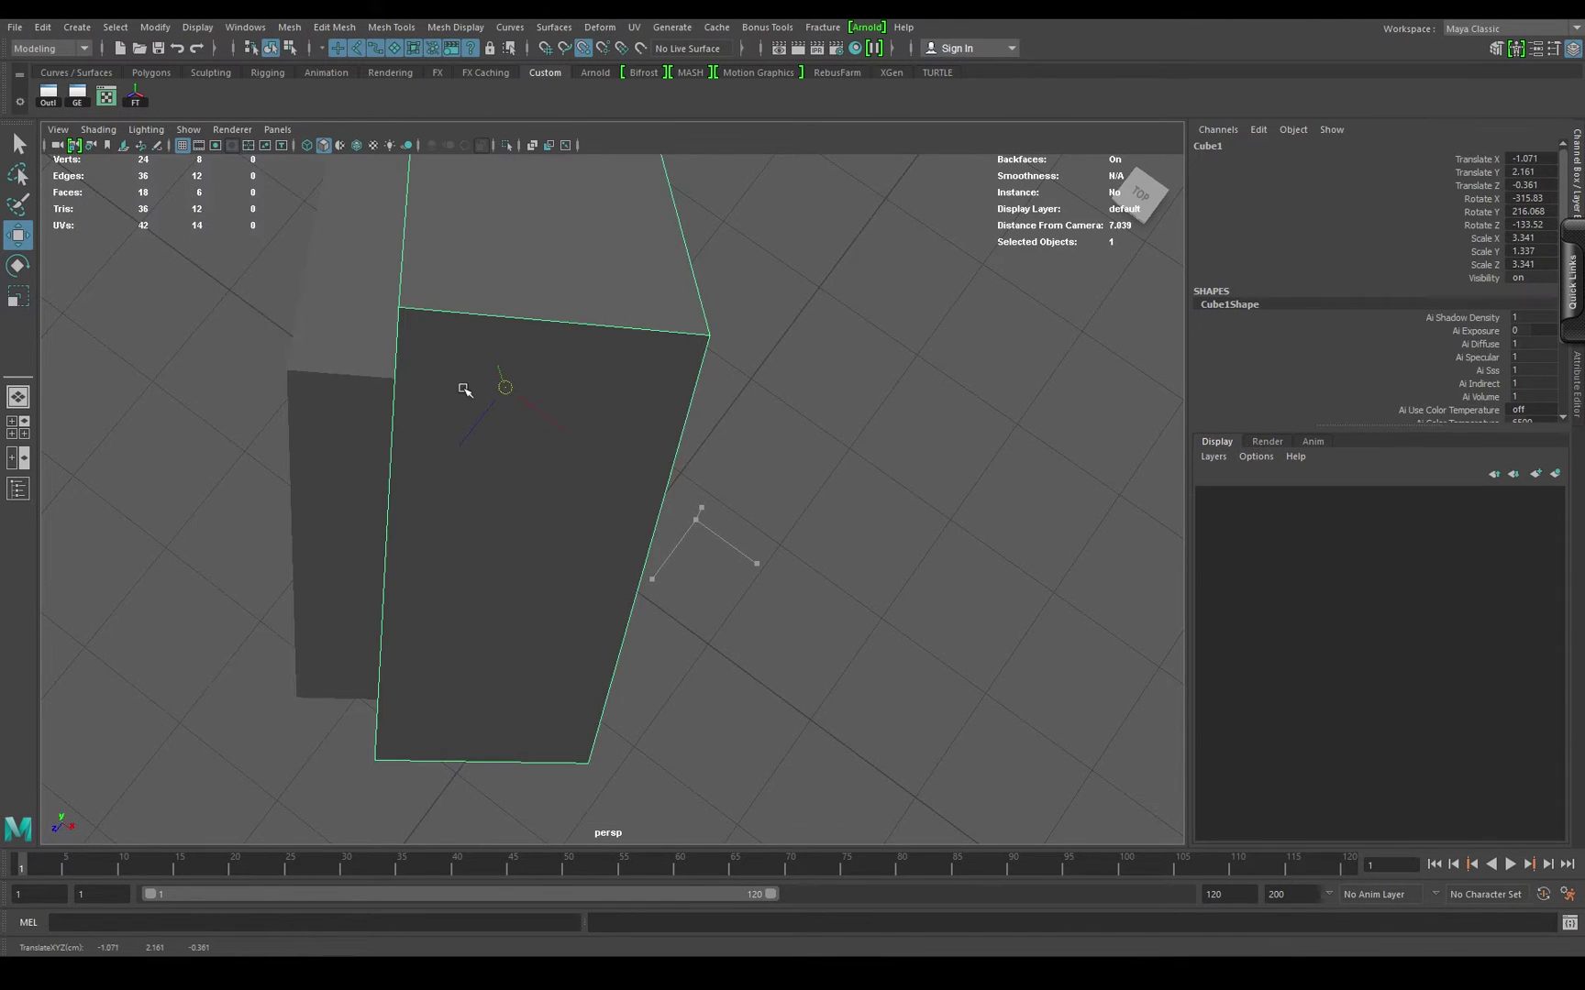
Step: Switch to wireframe display, move Cube1 with point snapping to about X -4.004, Y 0.465, Z -1.576, and restore shaded display
left_click_drag(440, 514, 624, 367, "alt")
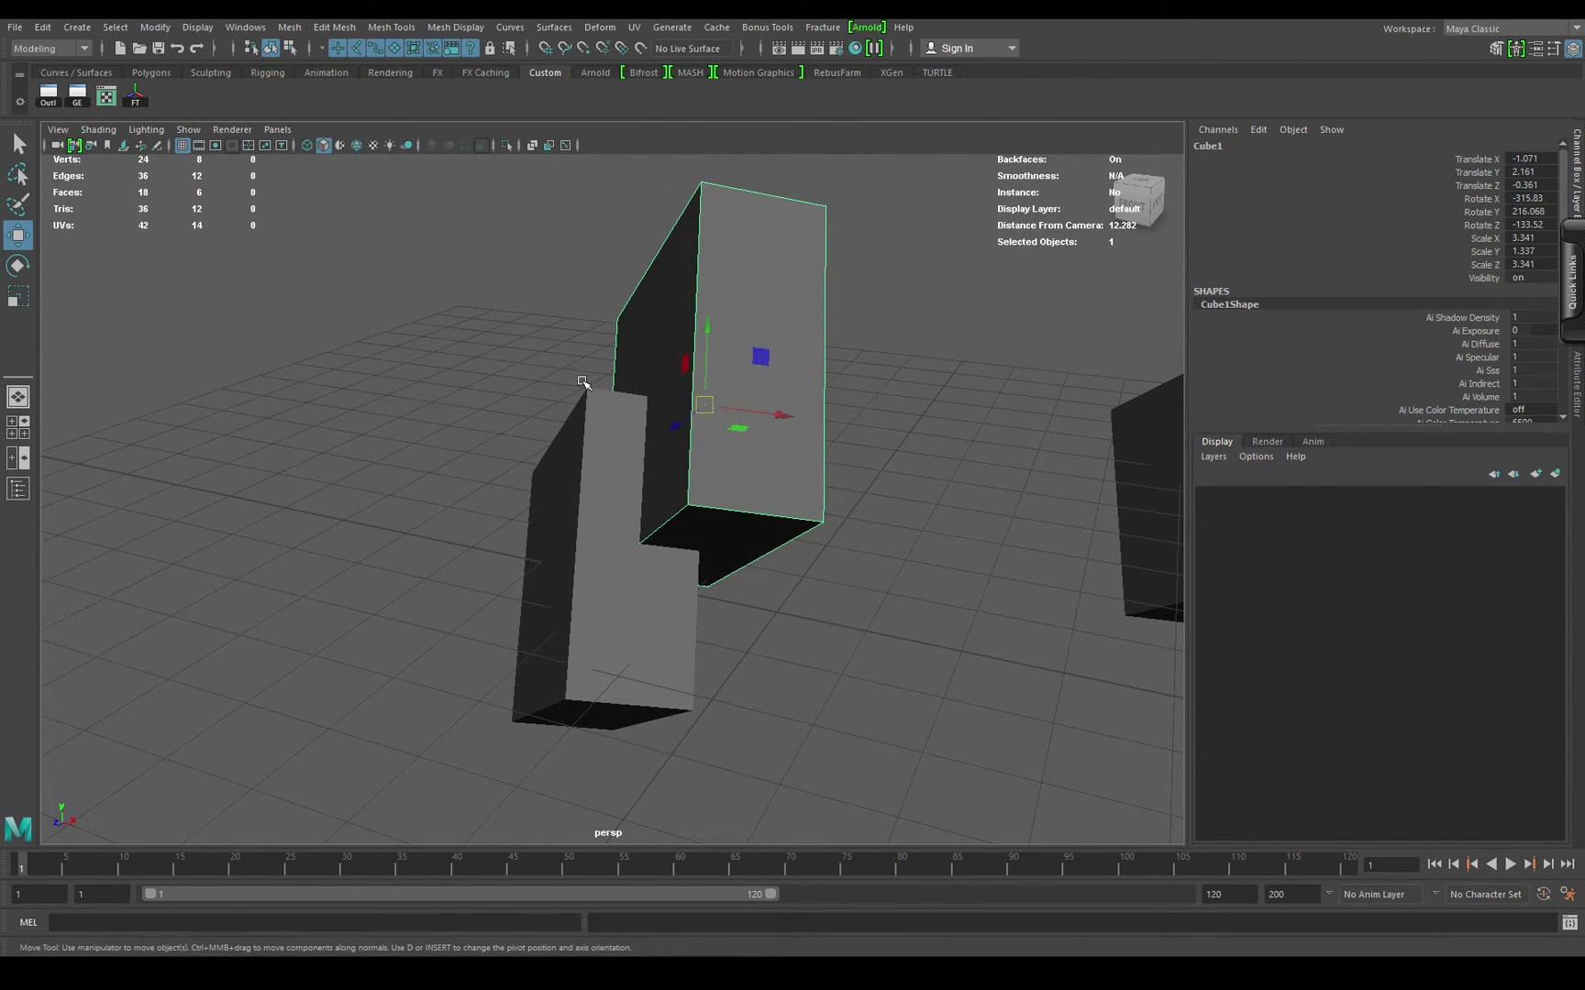
key("4")
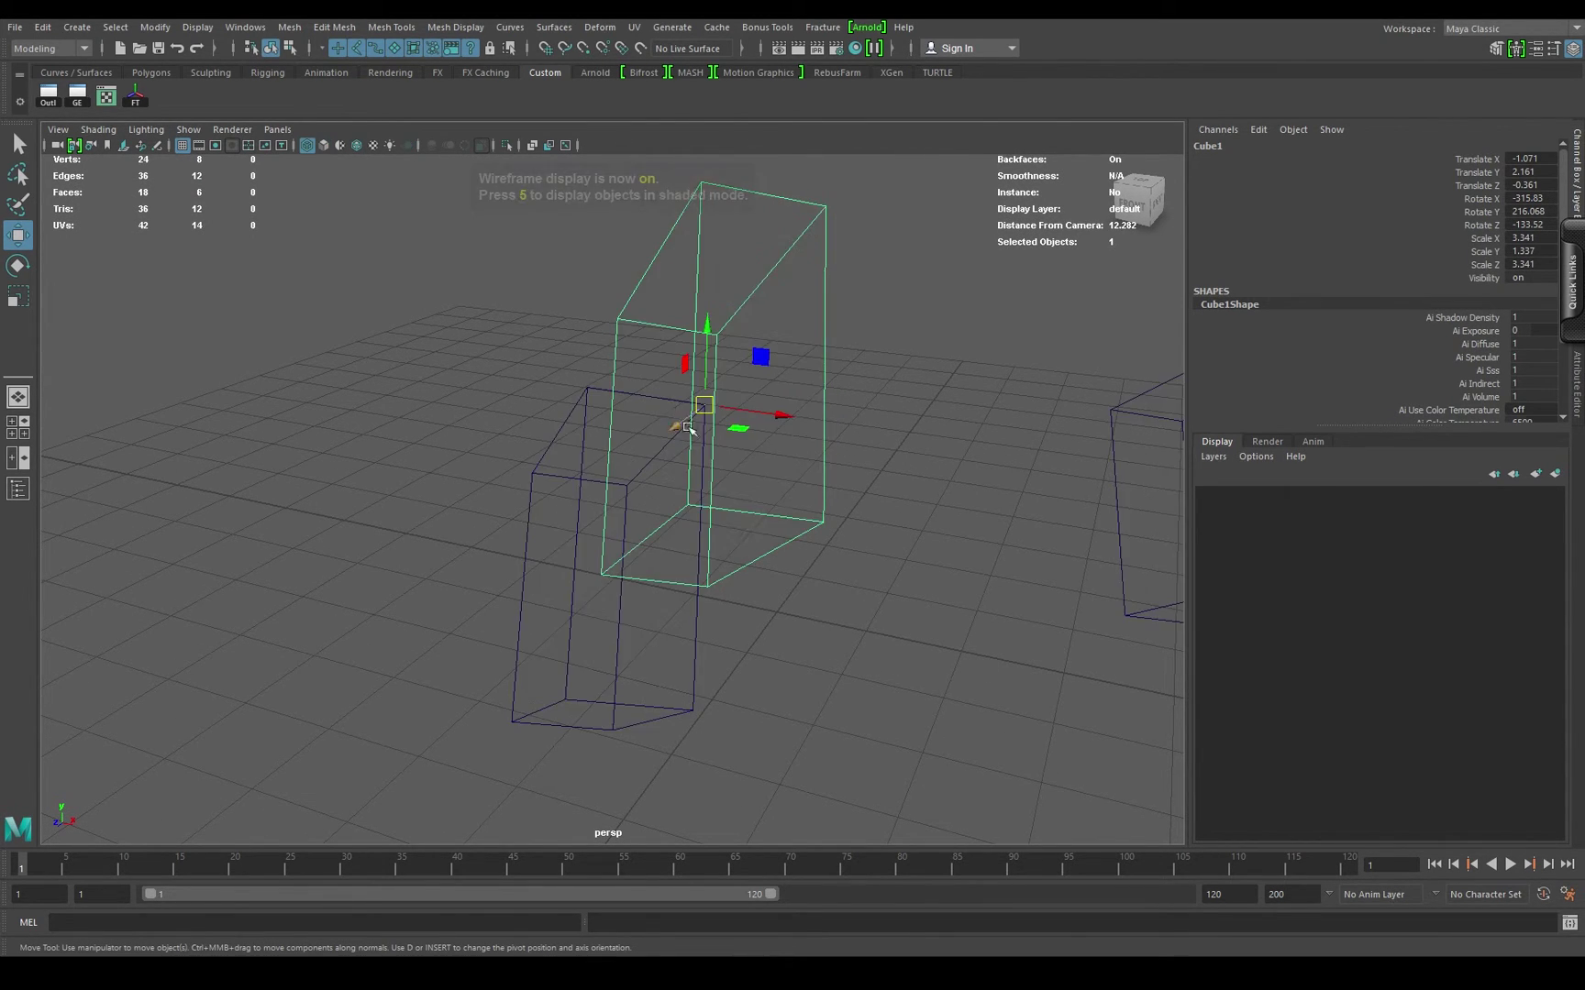
right_click_drag(670, 413, 814, 470, "alt")
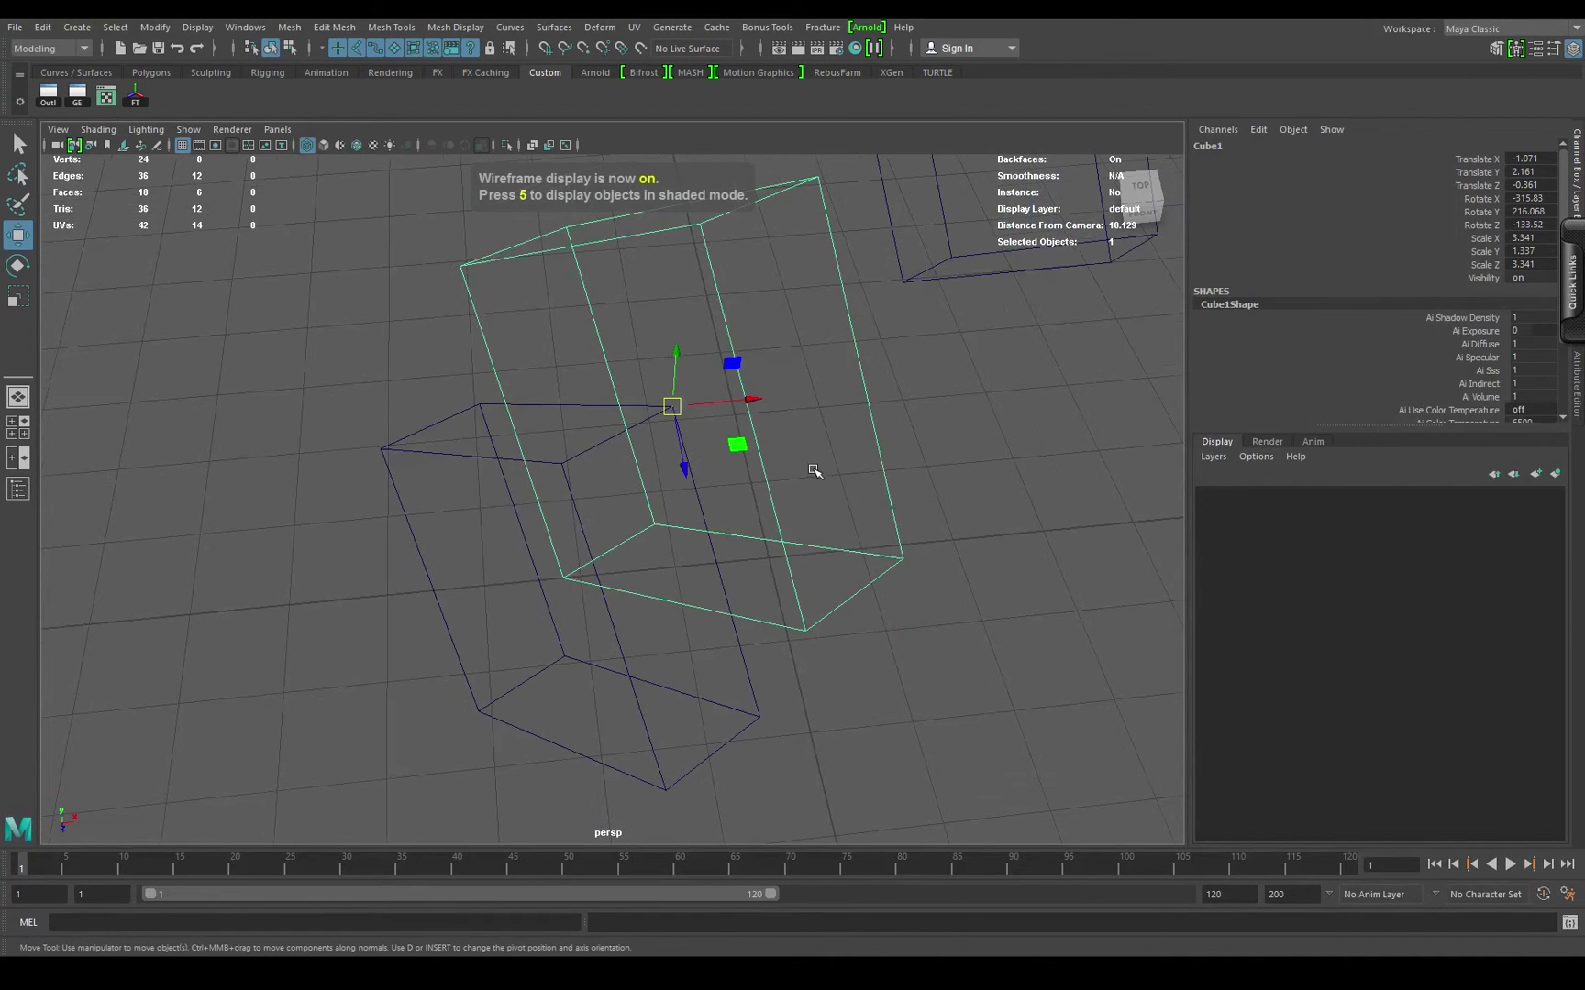
key("v")
left_click_drag(672, 407, 532, 399)
left_click_drag(471, 577, 703, 435, "alt")
left_click_drag(532, 458, 616, 474)
left_click_drag(851, 538, 606, 511, "alt")
key("5")
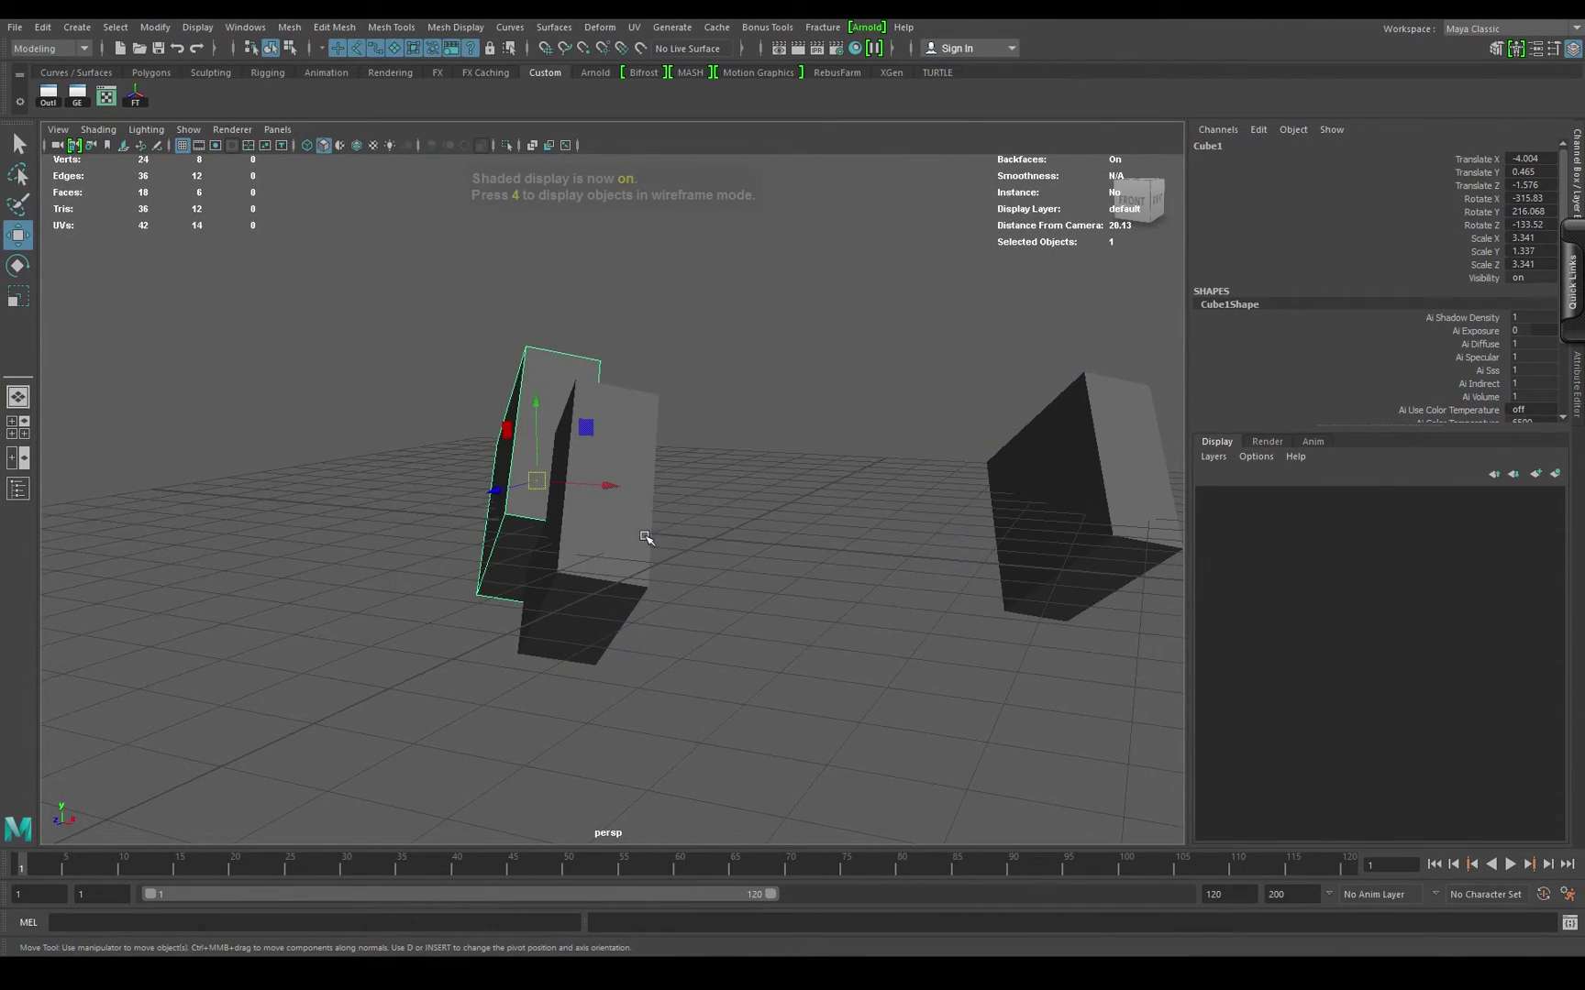
Step: Move the distant Cube2 beside the other two cubes at about X -6.974, Y 0.751, Z -5.316, and clear the selection
right_click_drag(732, 527, 626, 556, "alt")
left_click(784, 564)
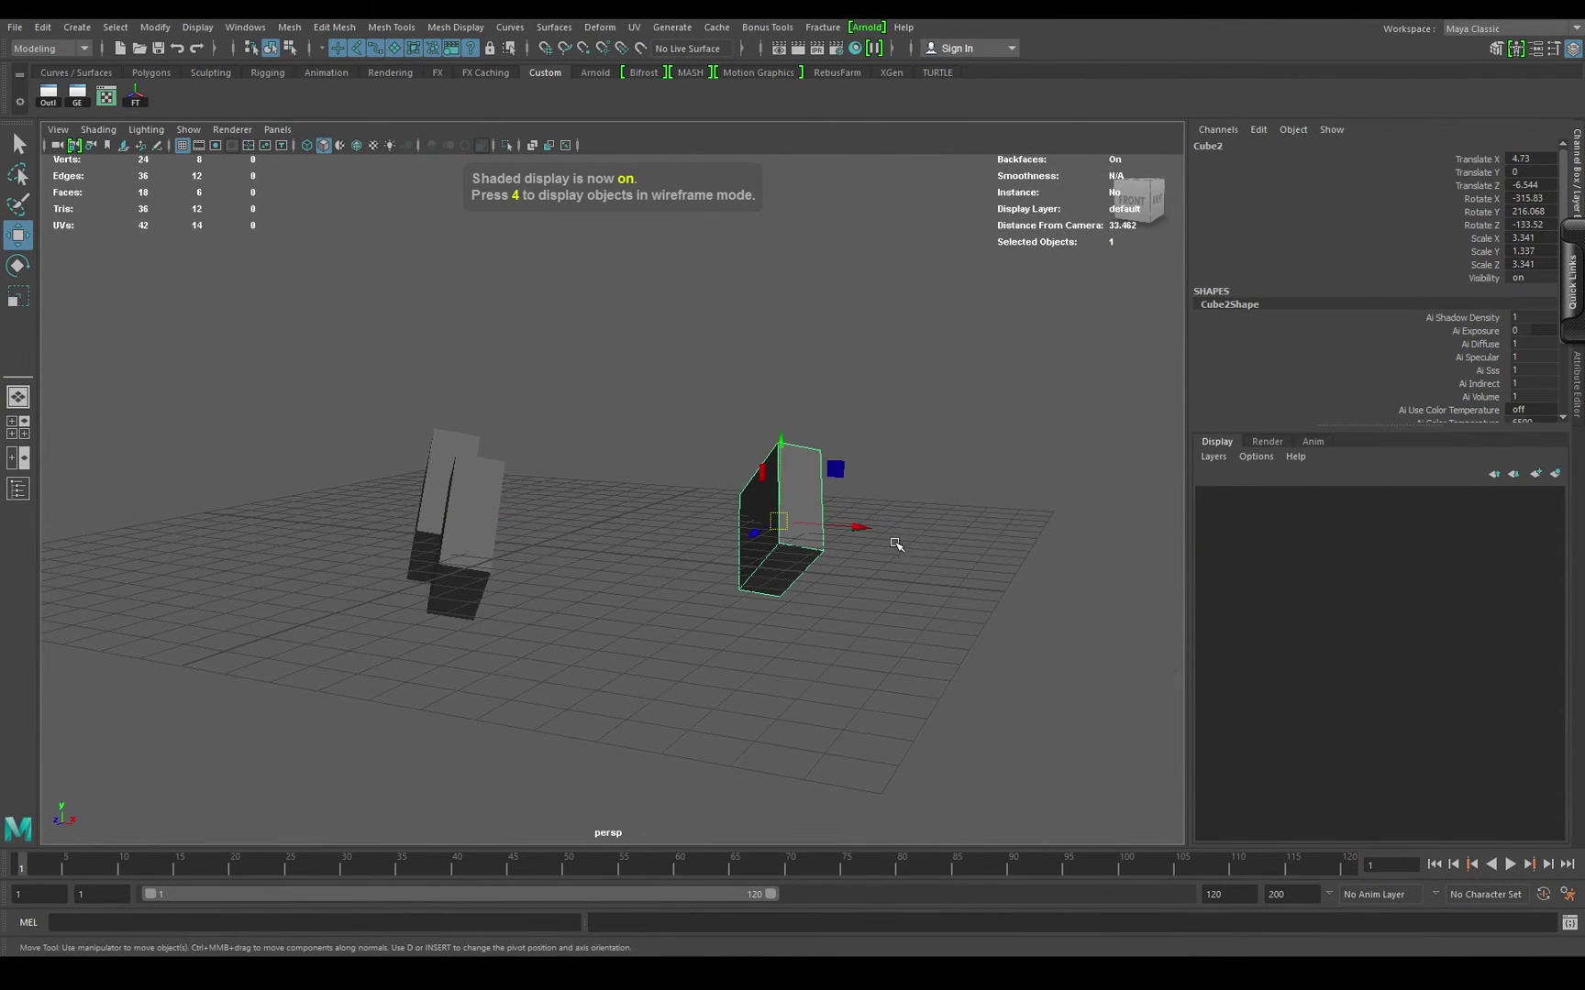
left_click_drag(862, 528, 724, 509)
left_click_drag(569, 493, 668, 572)
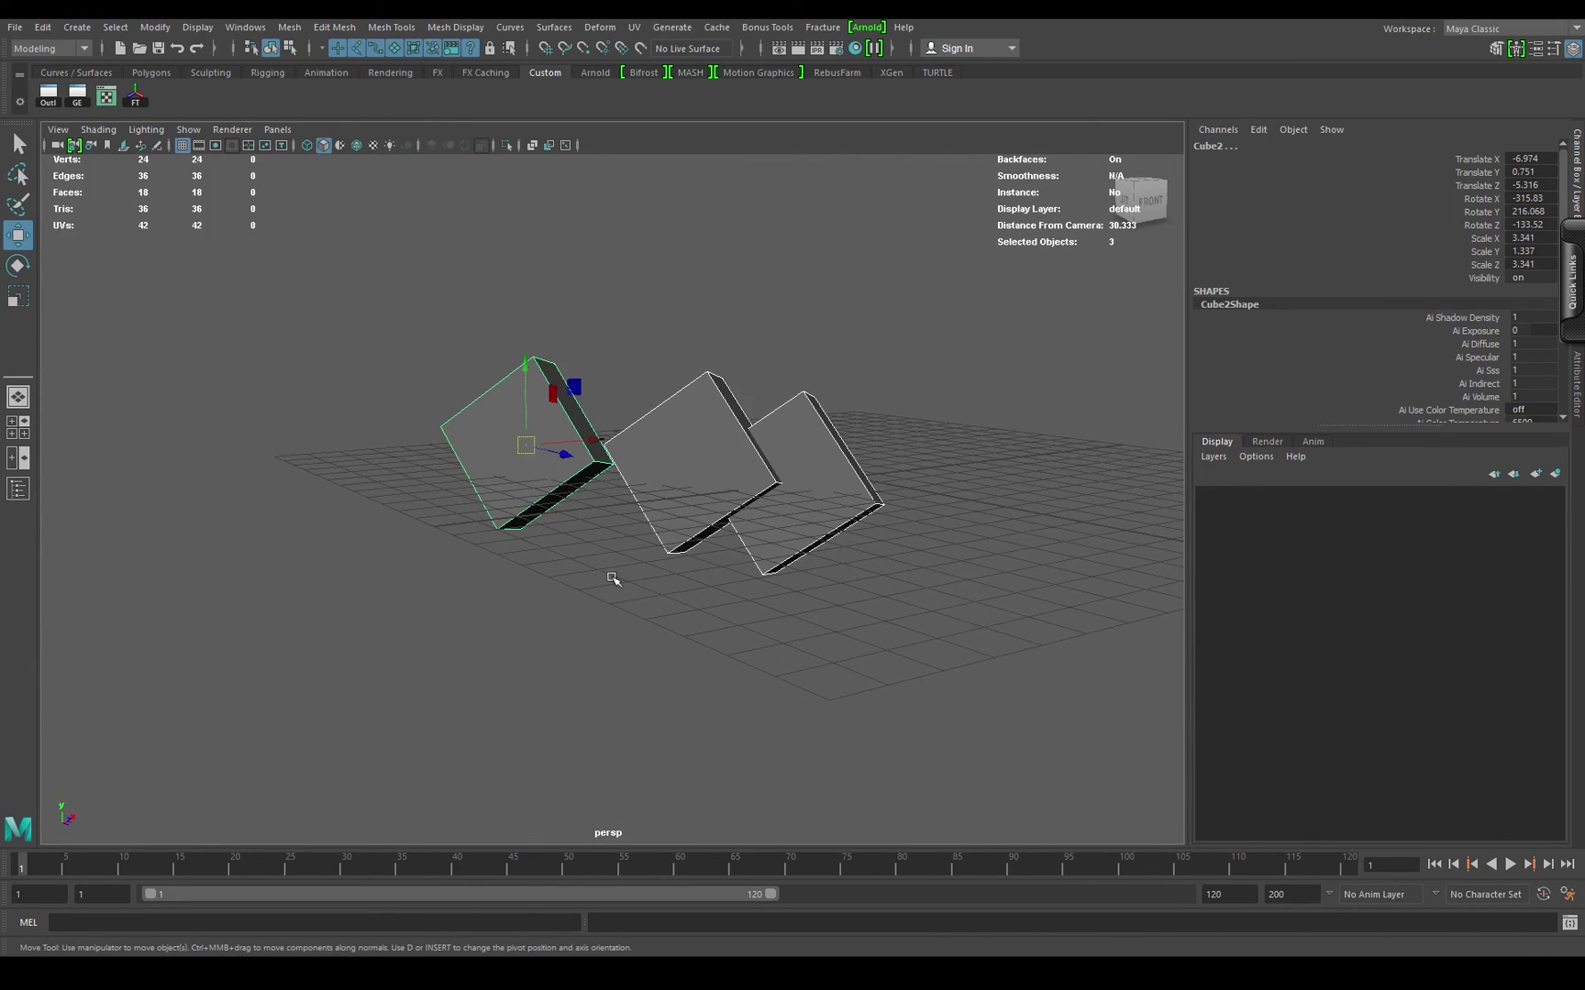
left_click(375, 576)
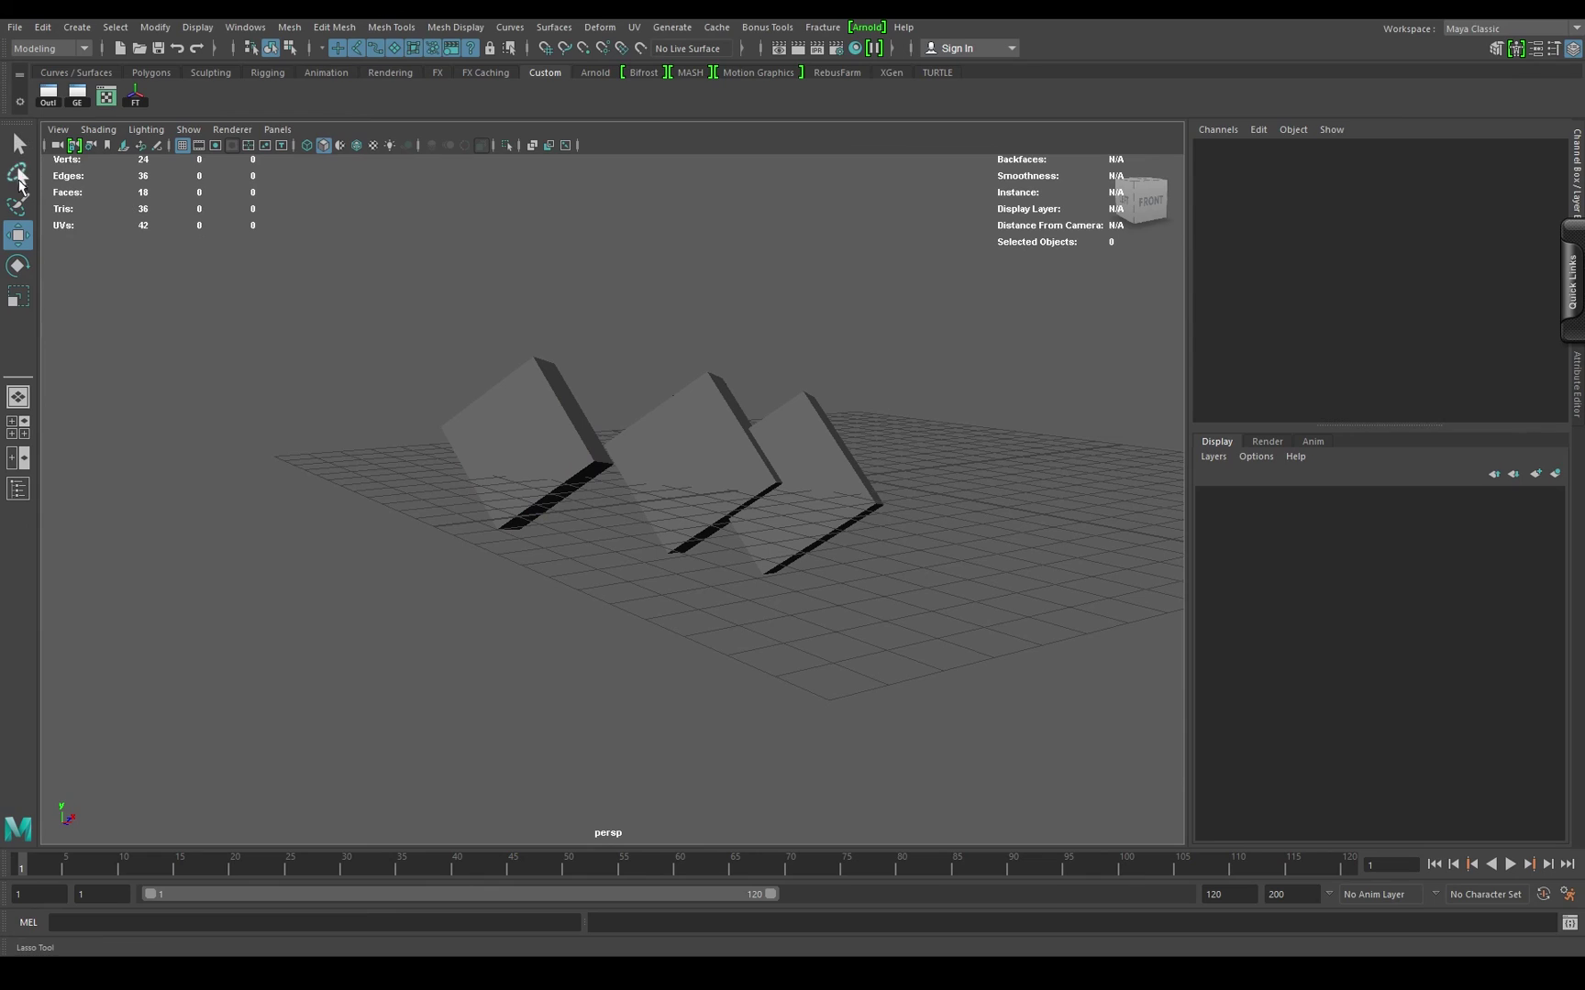